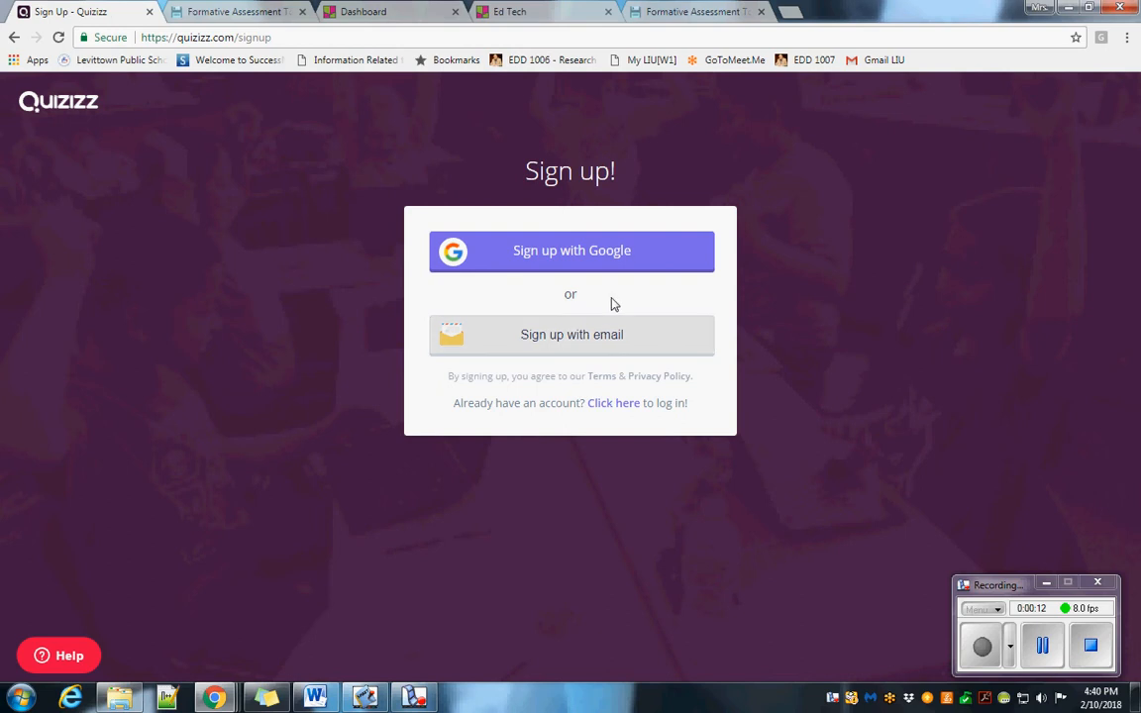
Step: Log in to Quizizz with the saved email account from the site's home page
left_click(61, 99)
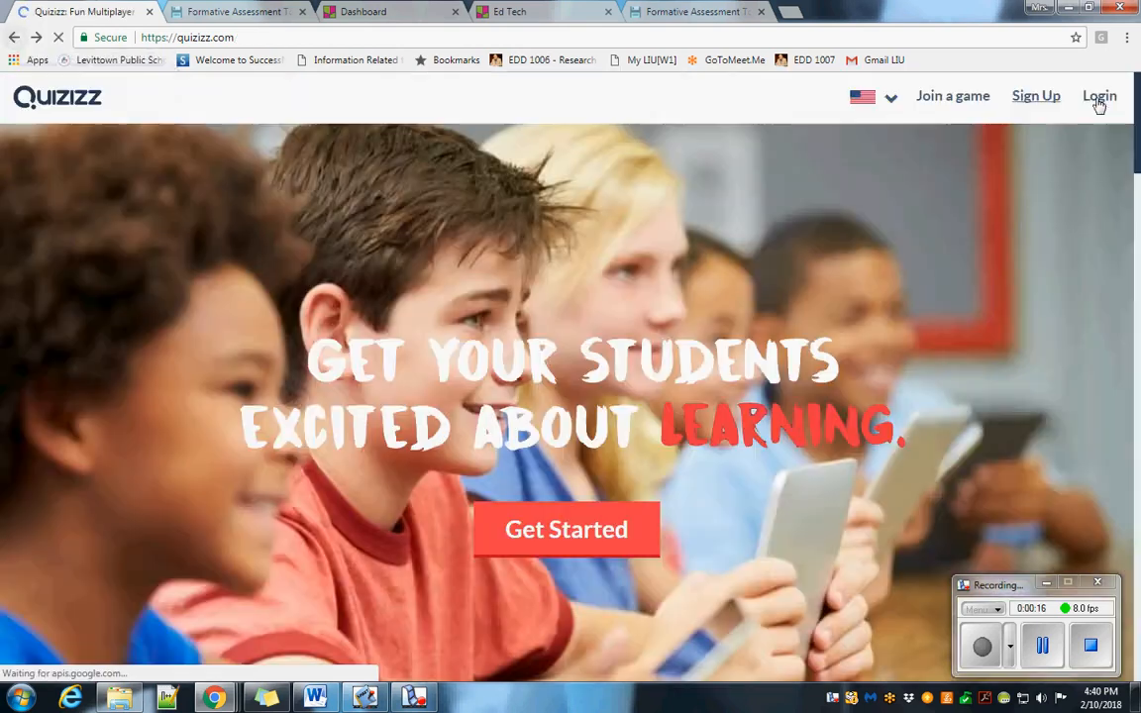
left_click(1099, 99)
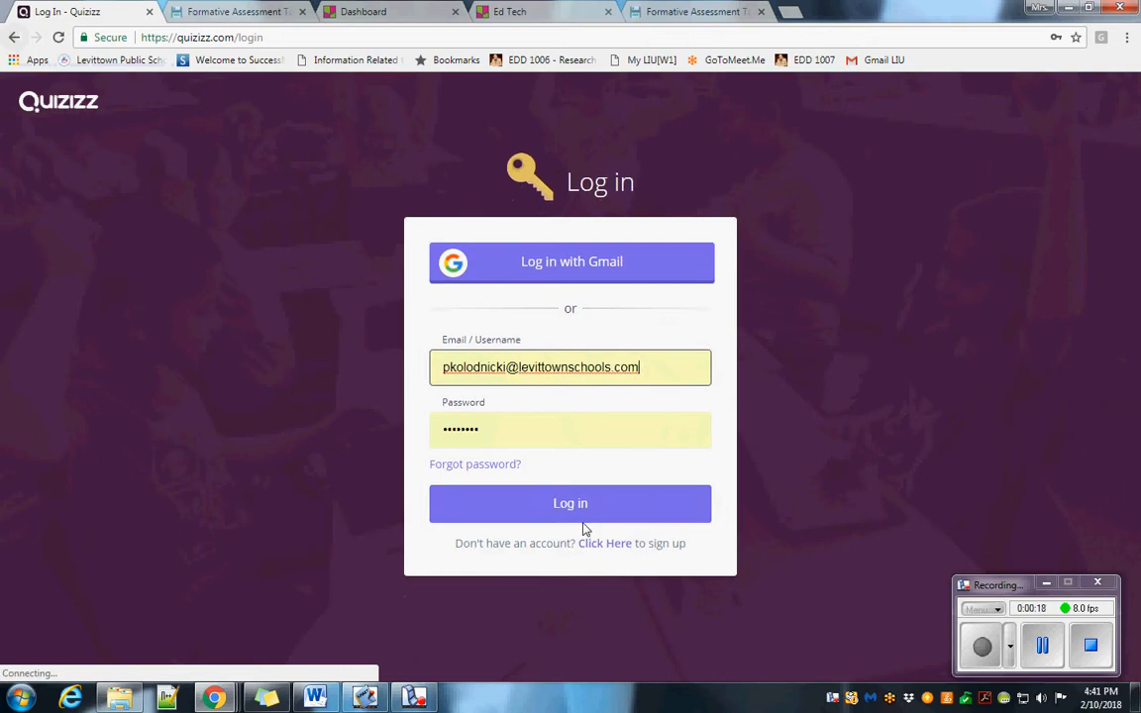
left_click(573, 505)
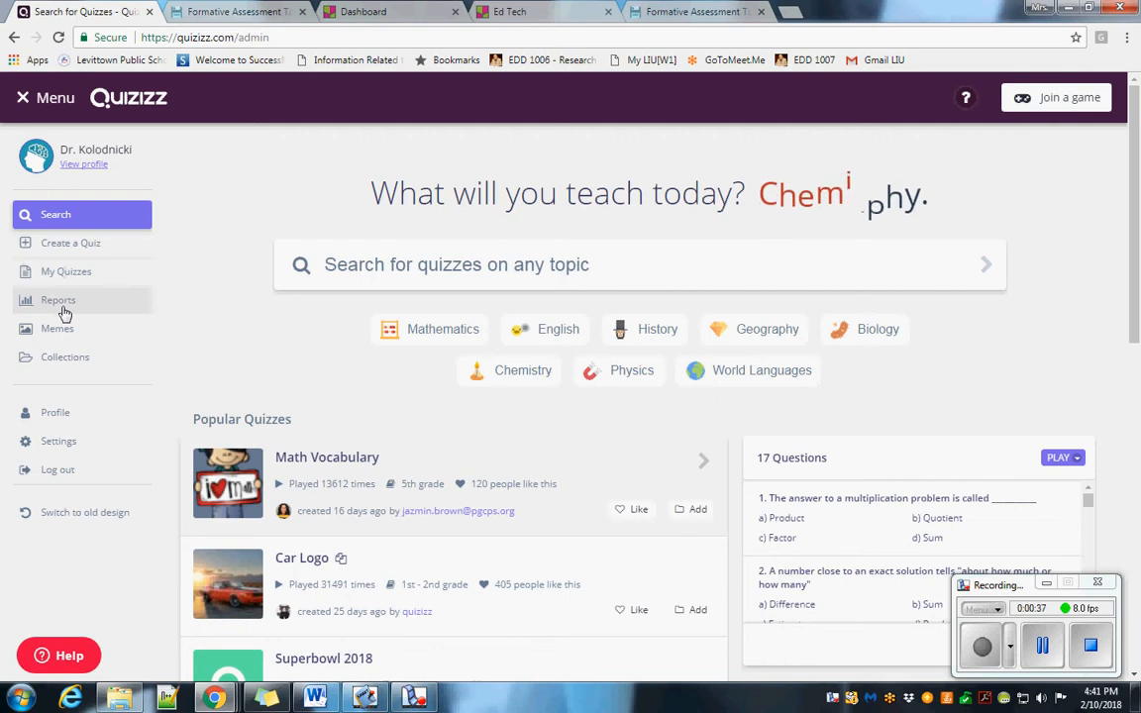
Step: Look through the saved quiz collections and start creating a new quiz
left_click(71, 359)
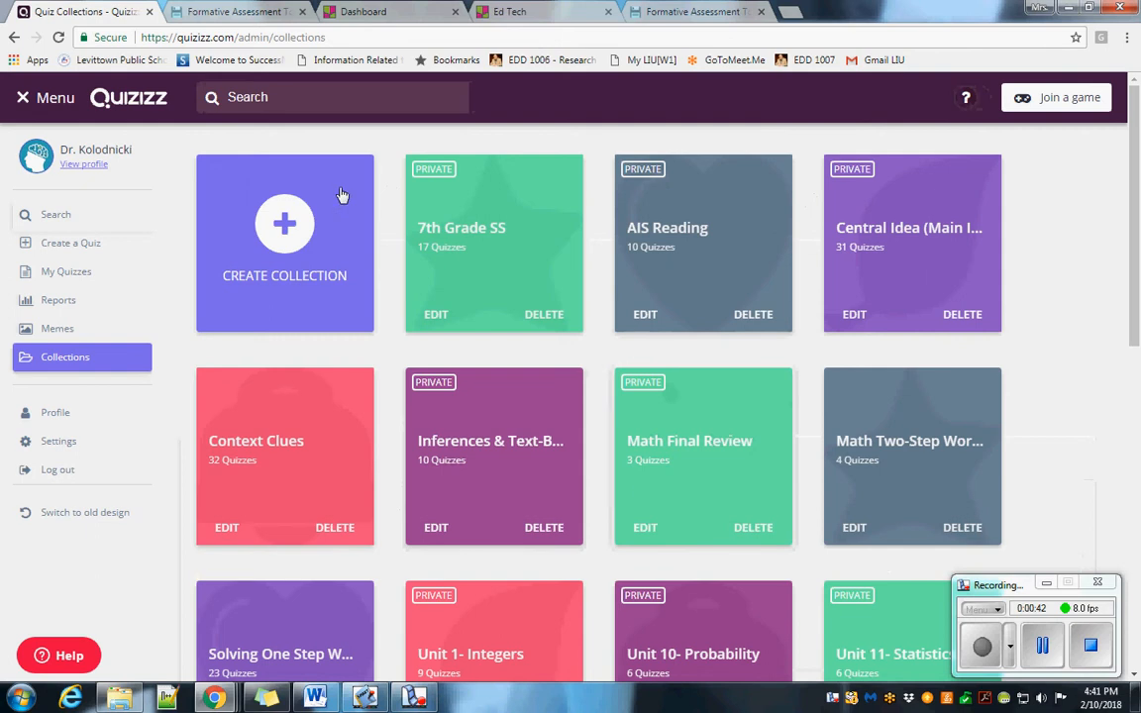
scroll(1037, 372, "down", 5)
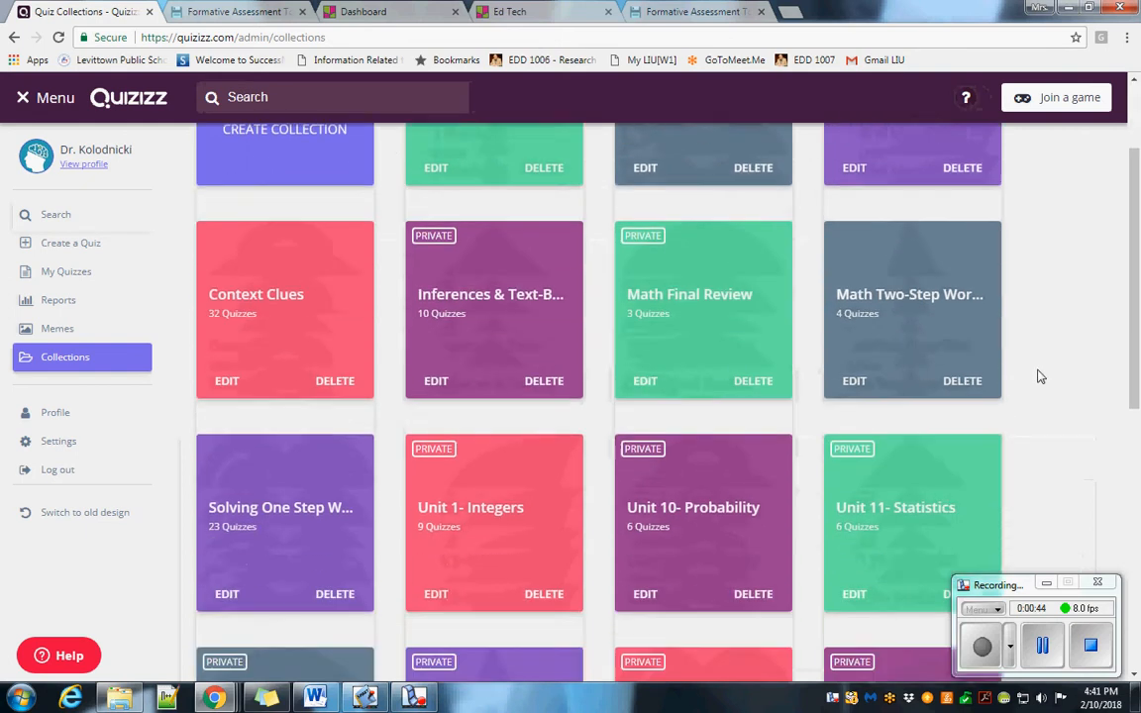
scroll(1037, 376, "up", 10)
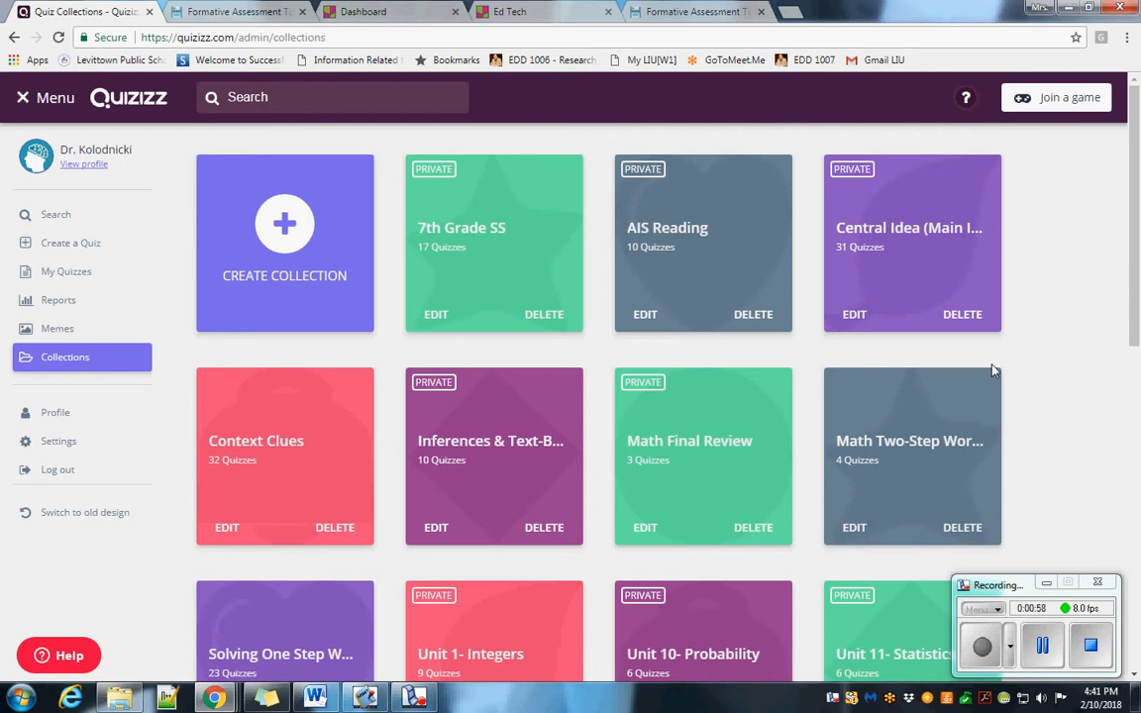
left_click(79, 245)
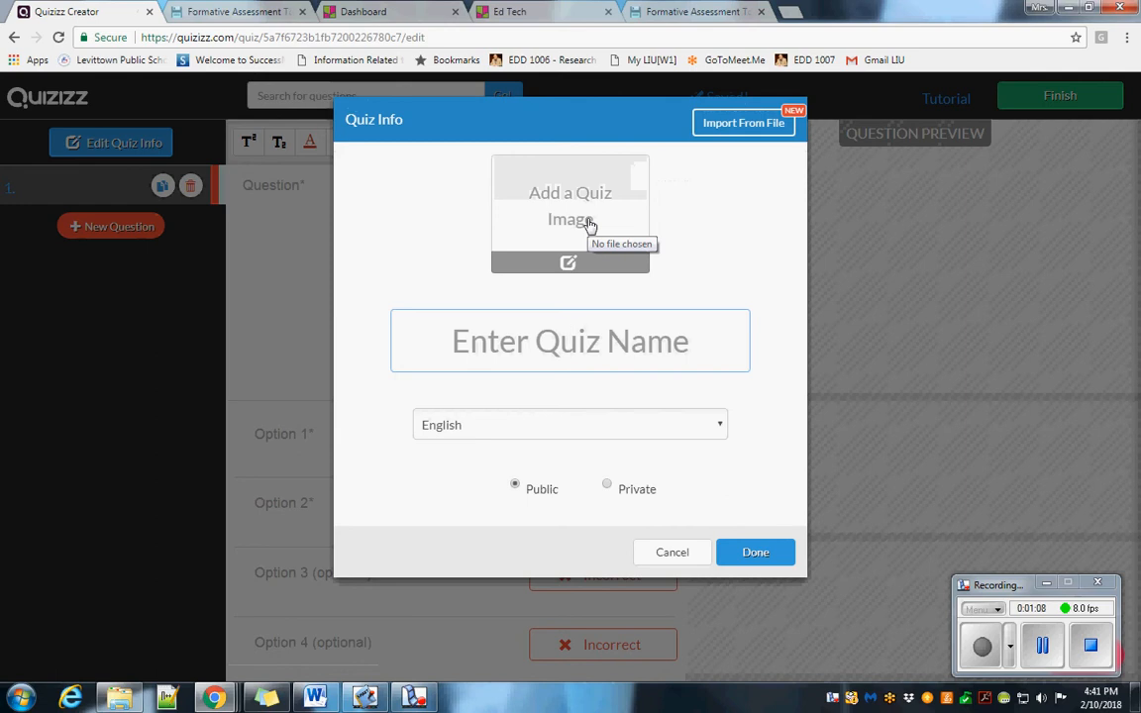
Step: Search Google Images for "geometry dash" in a new browser tab and preview the first picture found
left_click(791, 13)
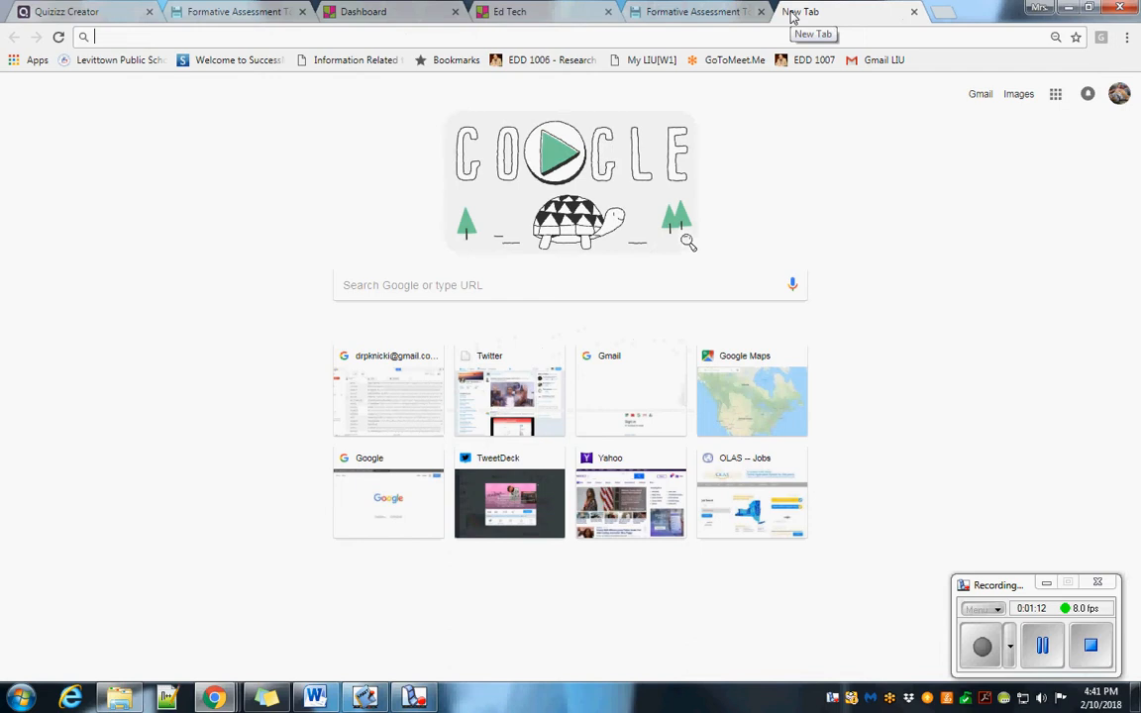
type("geometry dash")
key("Return")
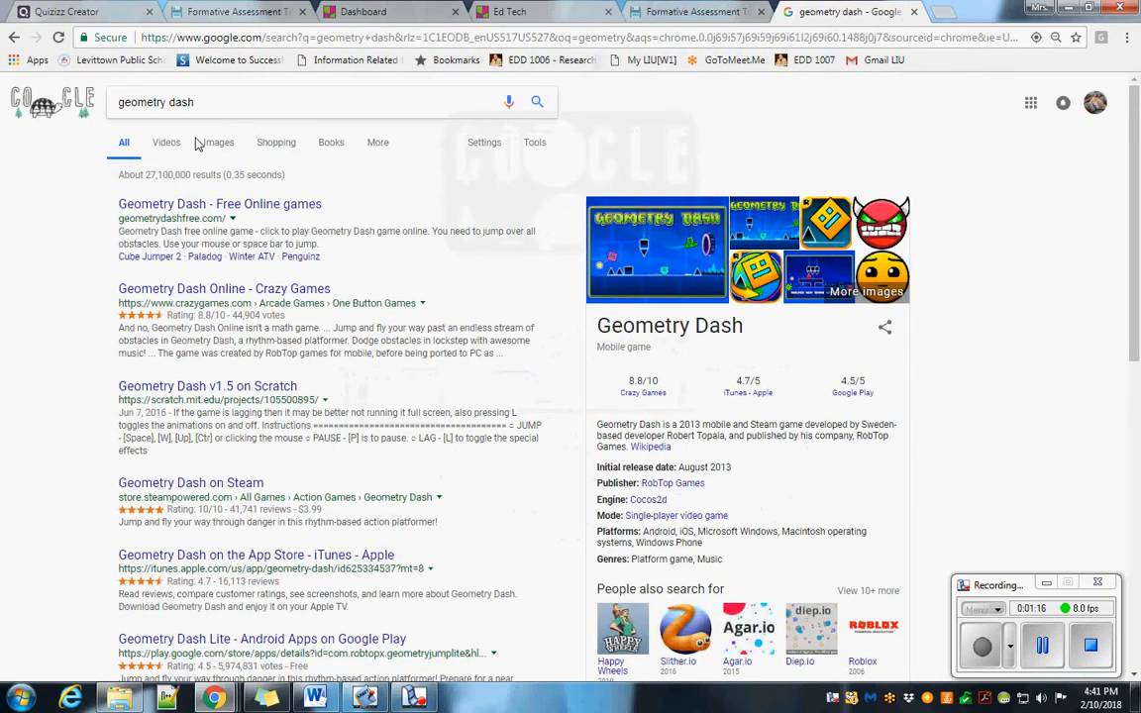
left_click(216, 142)
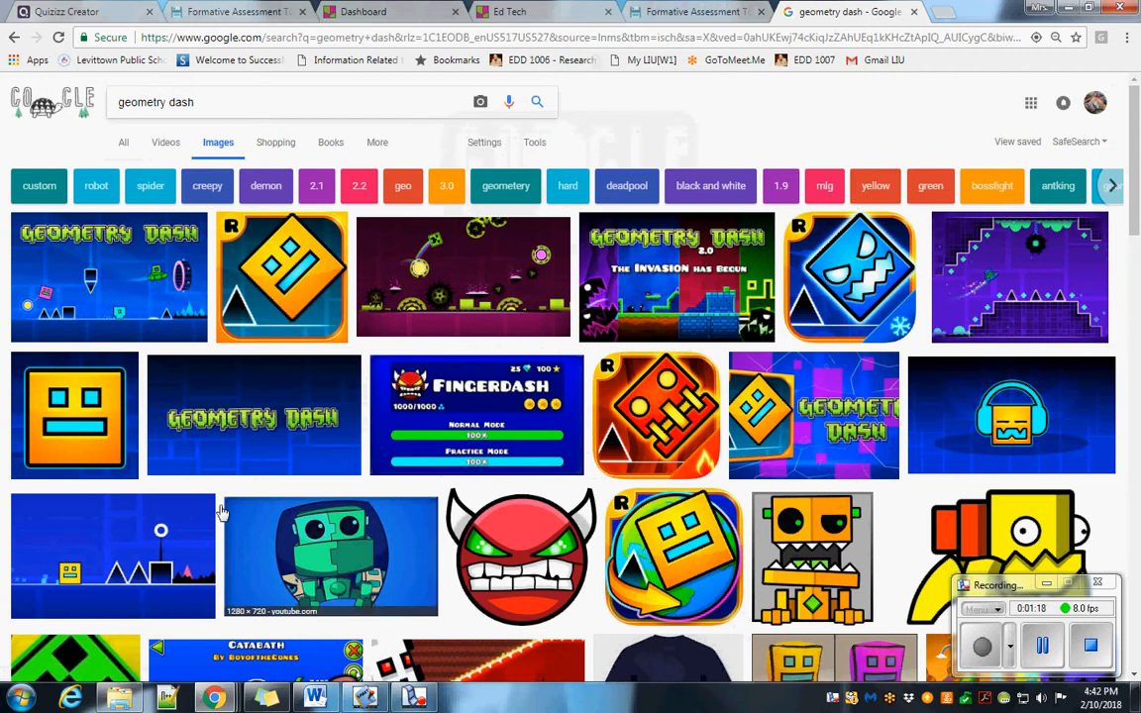
left_click(99, 282)
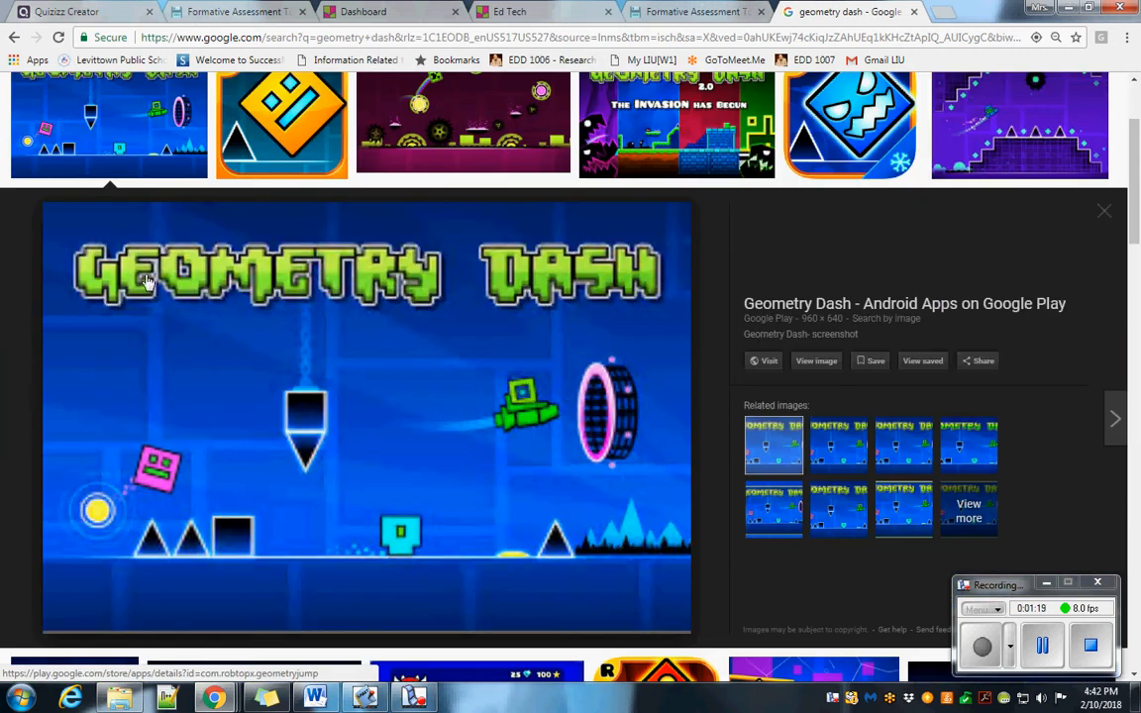
right_click(327, 387)
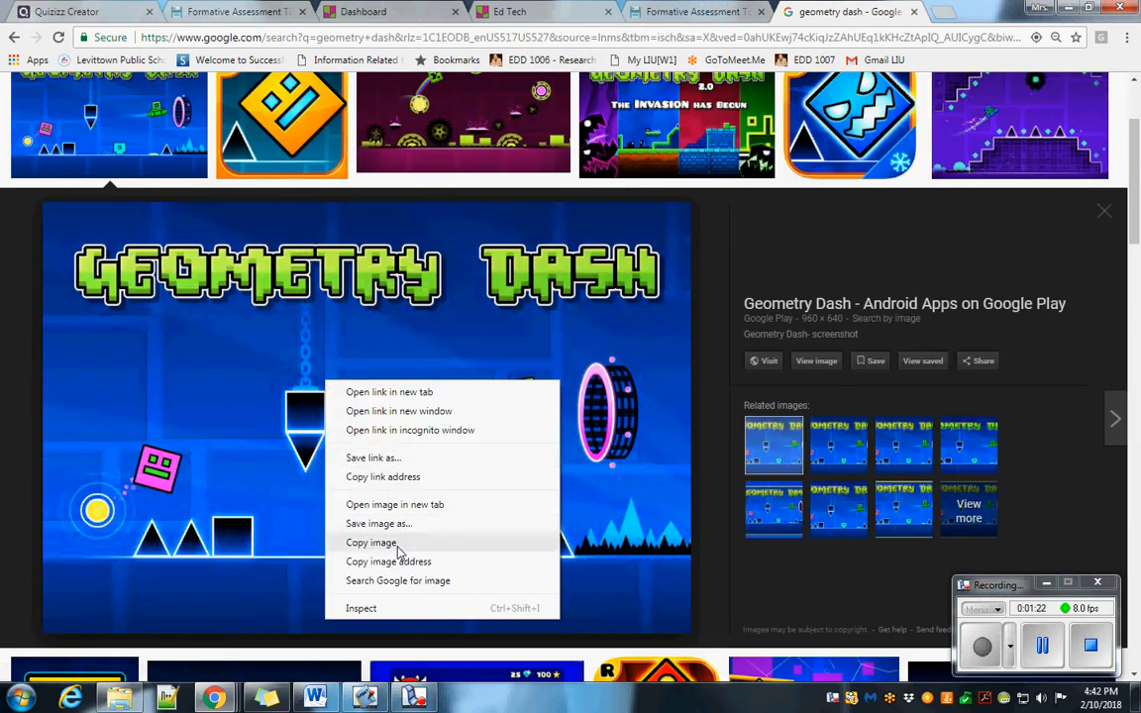
left_click(1099, 215)
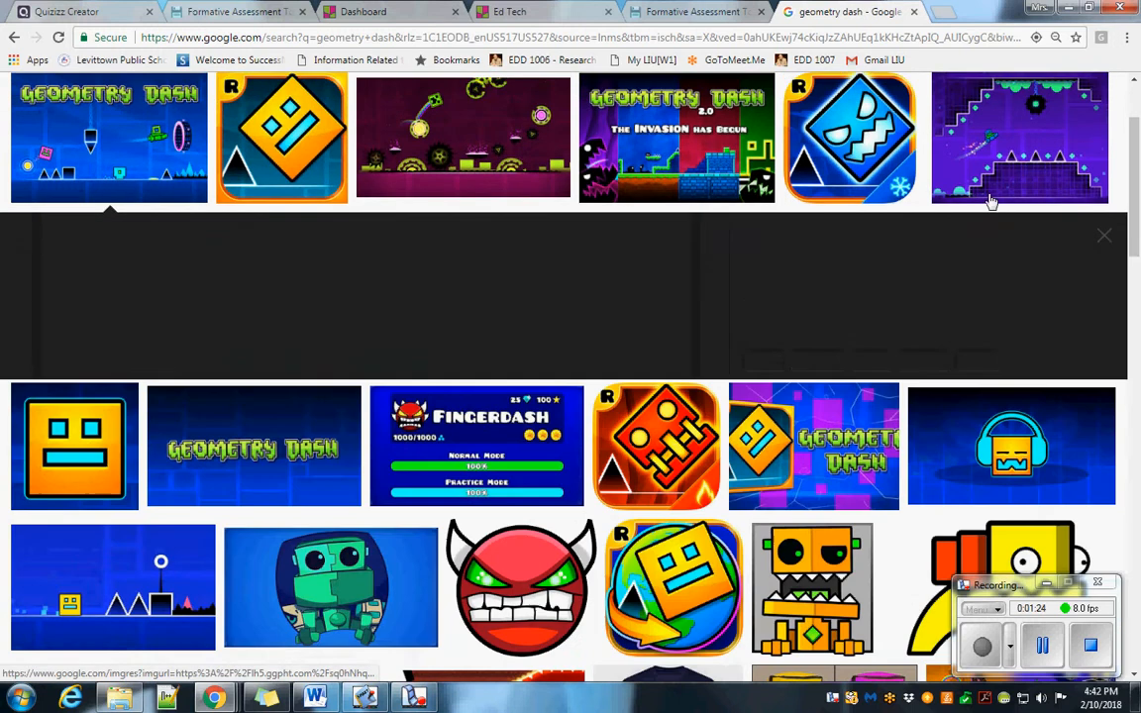
Step: Return to the Quizizz quiz creator, name the quiz "Geometry Review" and save the quiz info
left_click(693, 12)
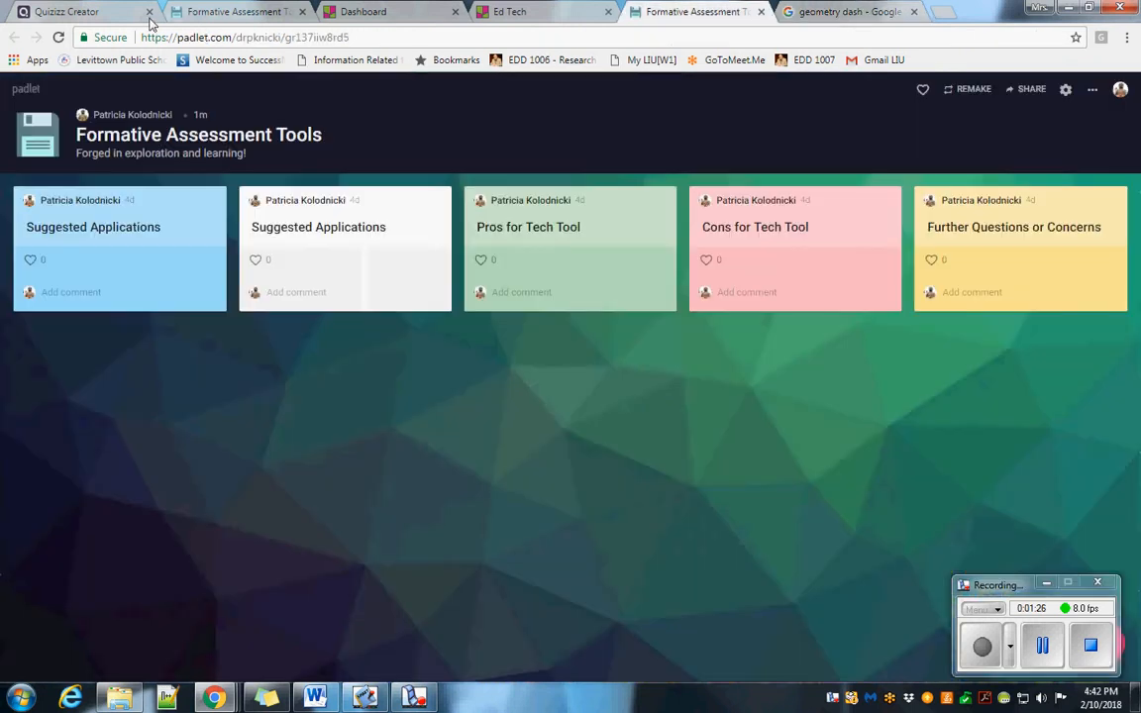
left_click(95, 15)
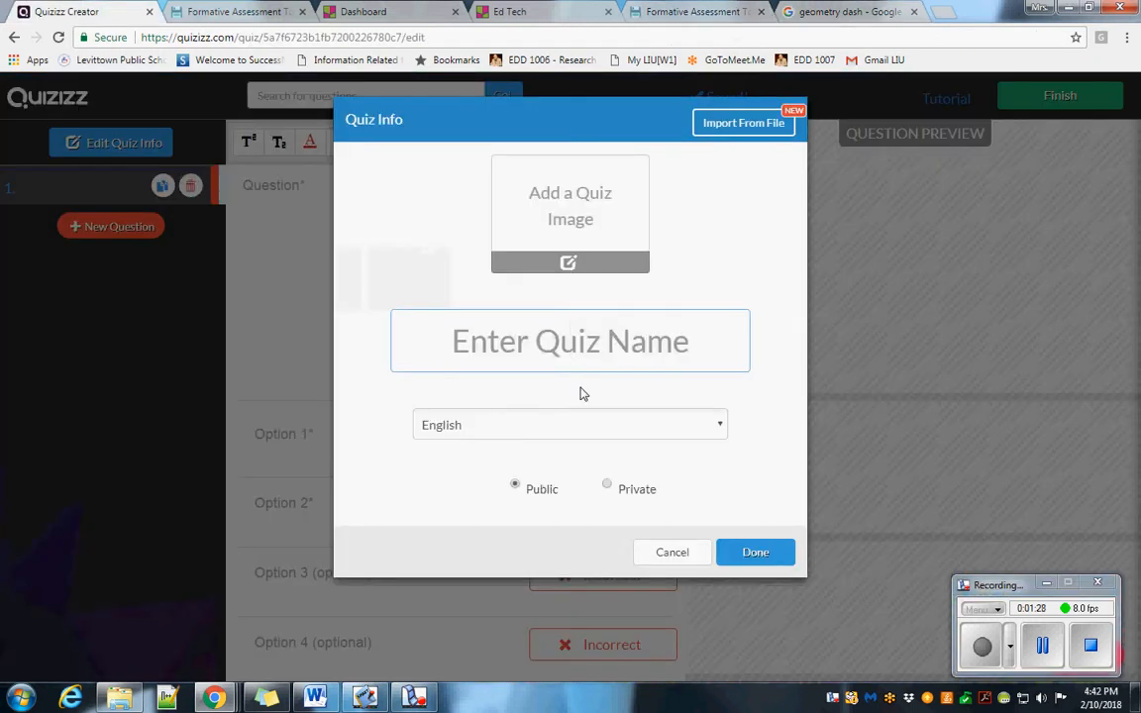
type("Geometry Review")
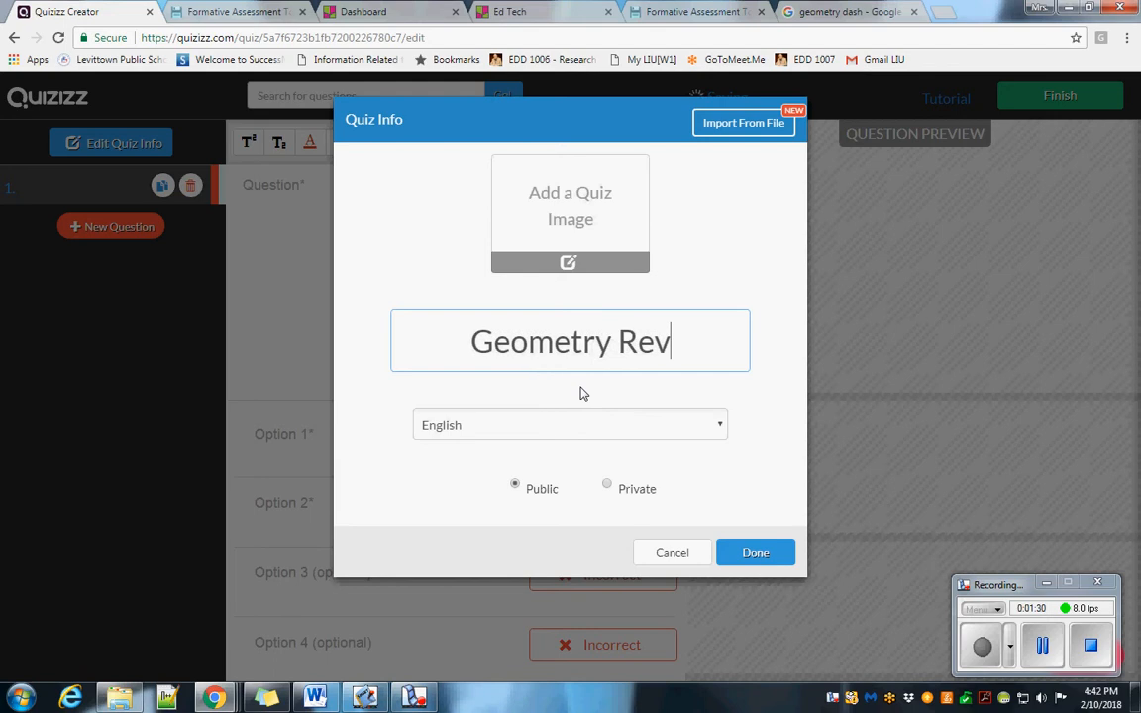
left_click(758, 556)
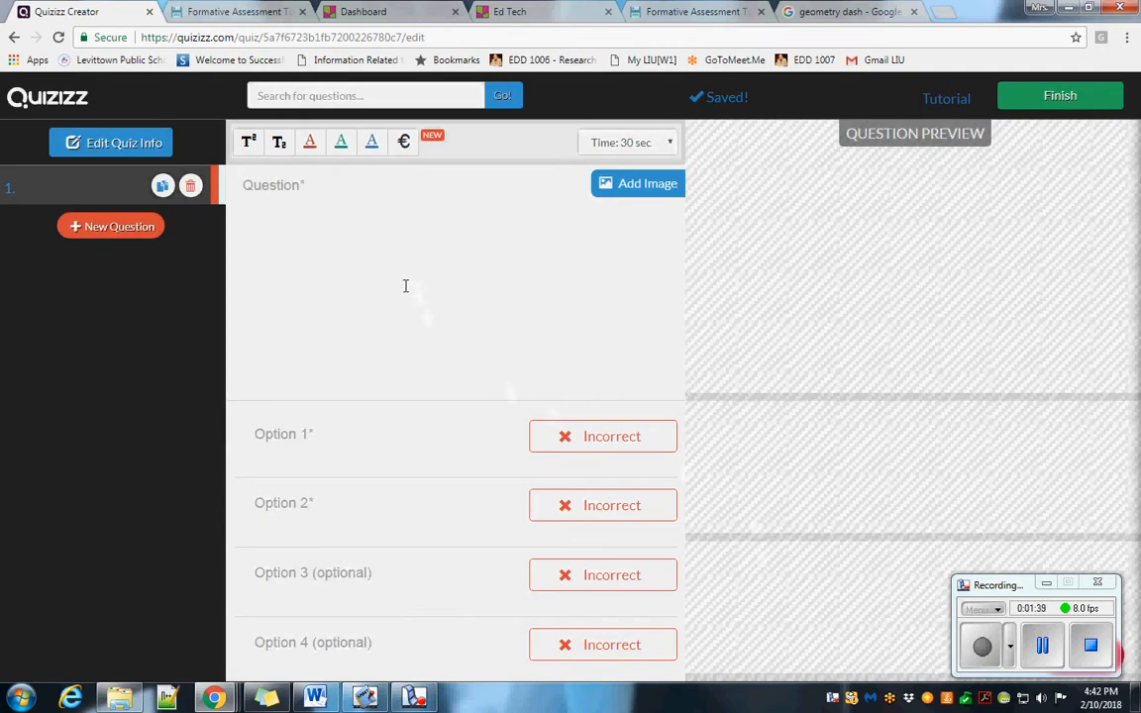
left_click(374, 238)
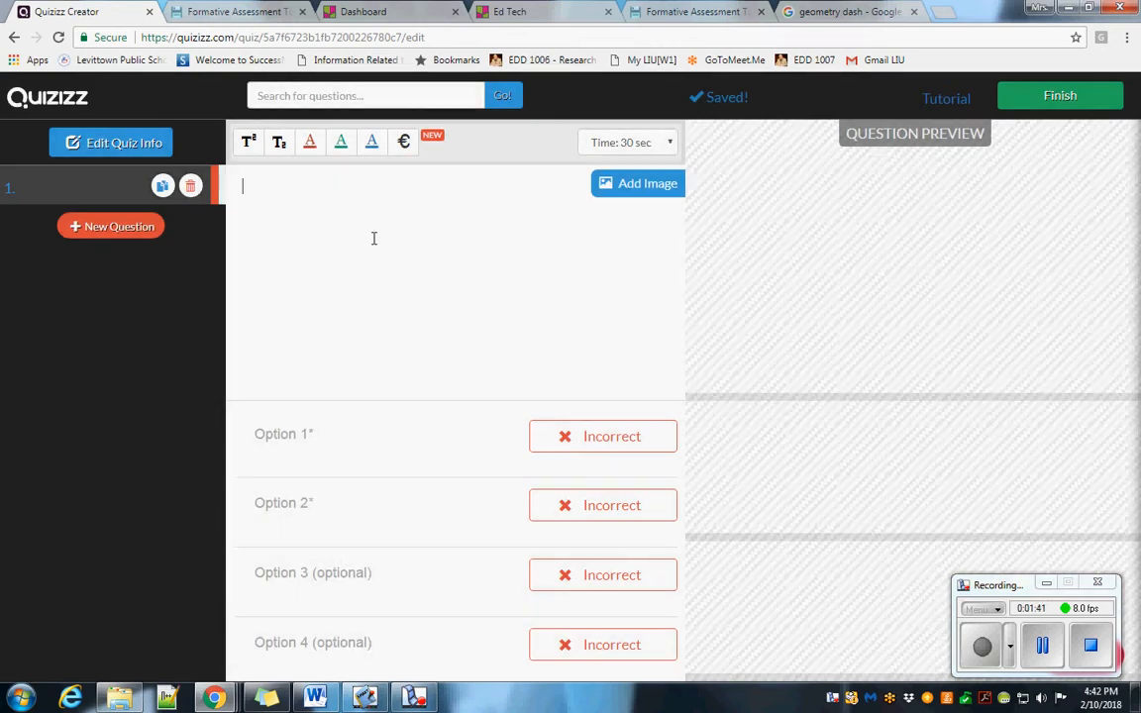
left_click(261, 440)
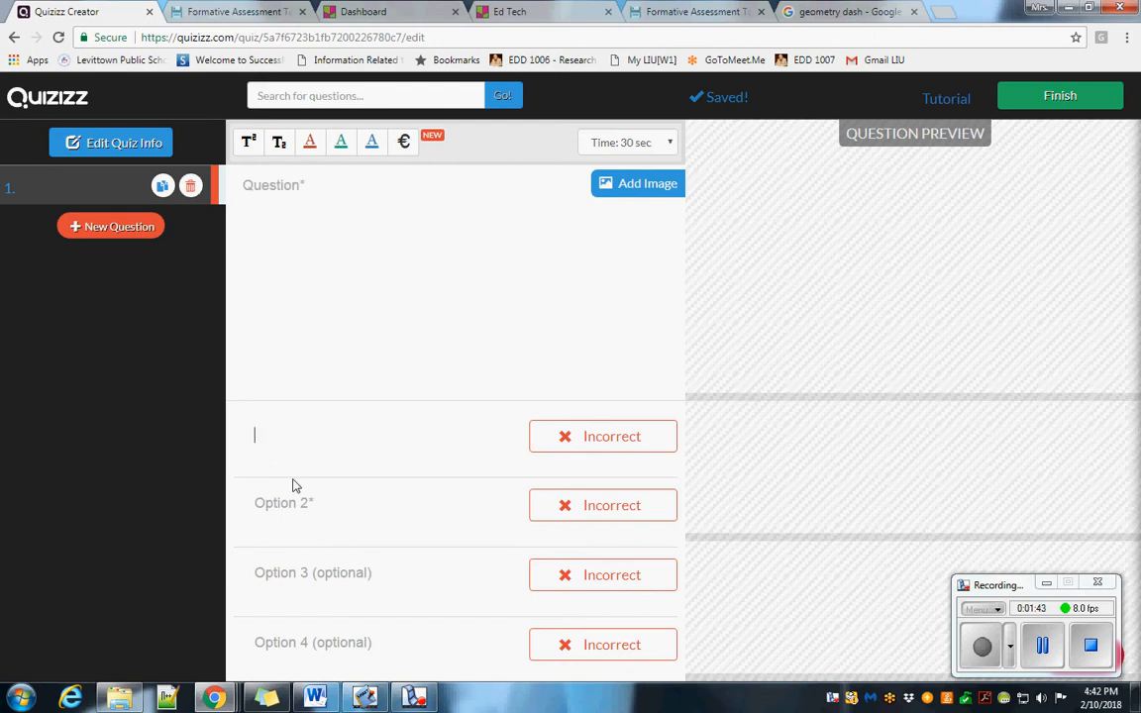
key("Tab")
key("Tab")
key("Tab")
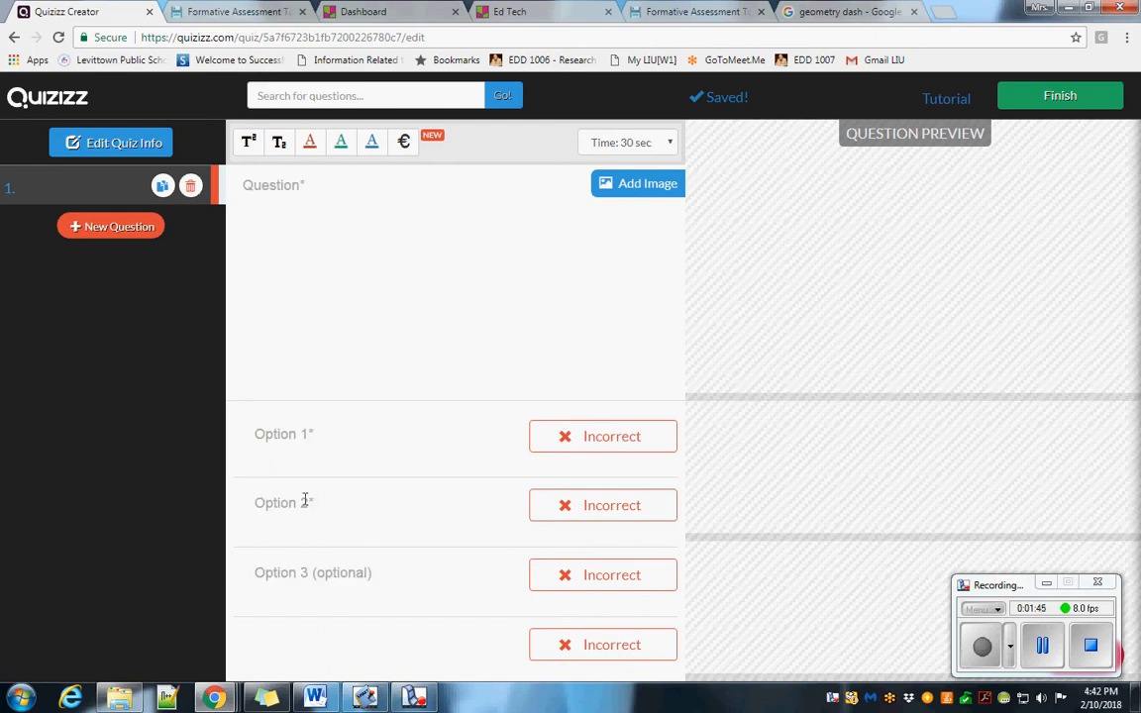
left_click(303, 505)
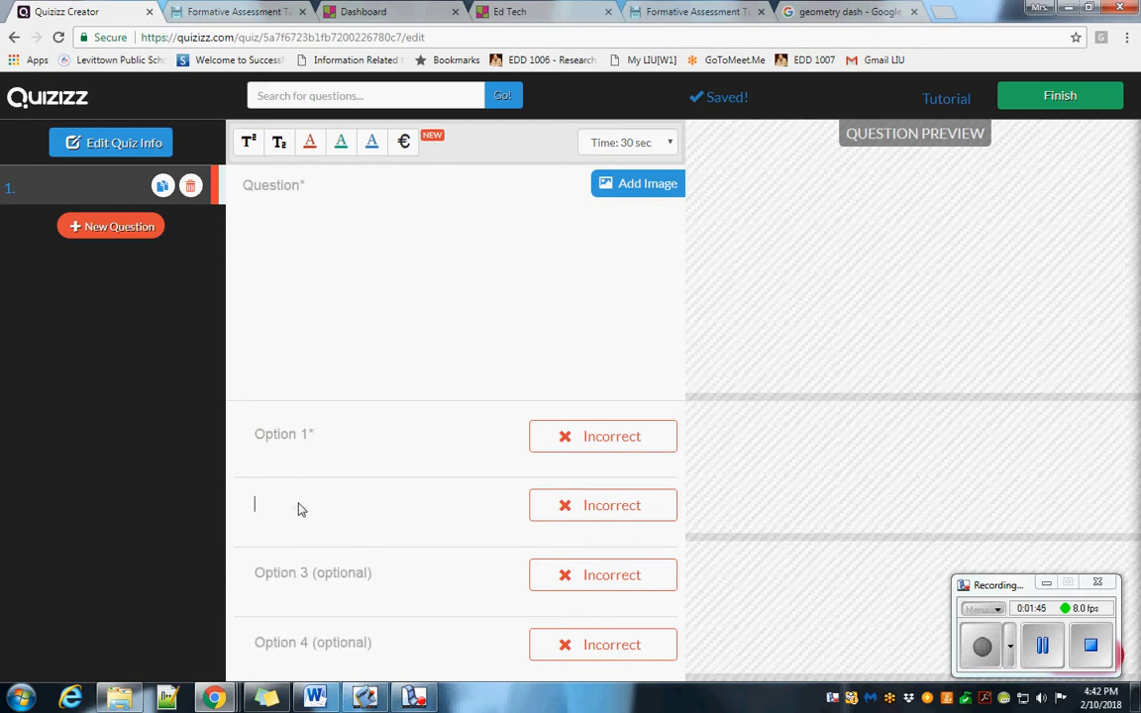
Step: Mark Option 1 as the correct answer and enter the question "What is the radius of a circle?"
left_click(603, 438)
left_click(325, 188)
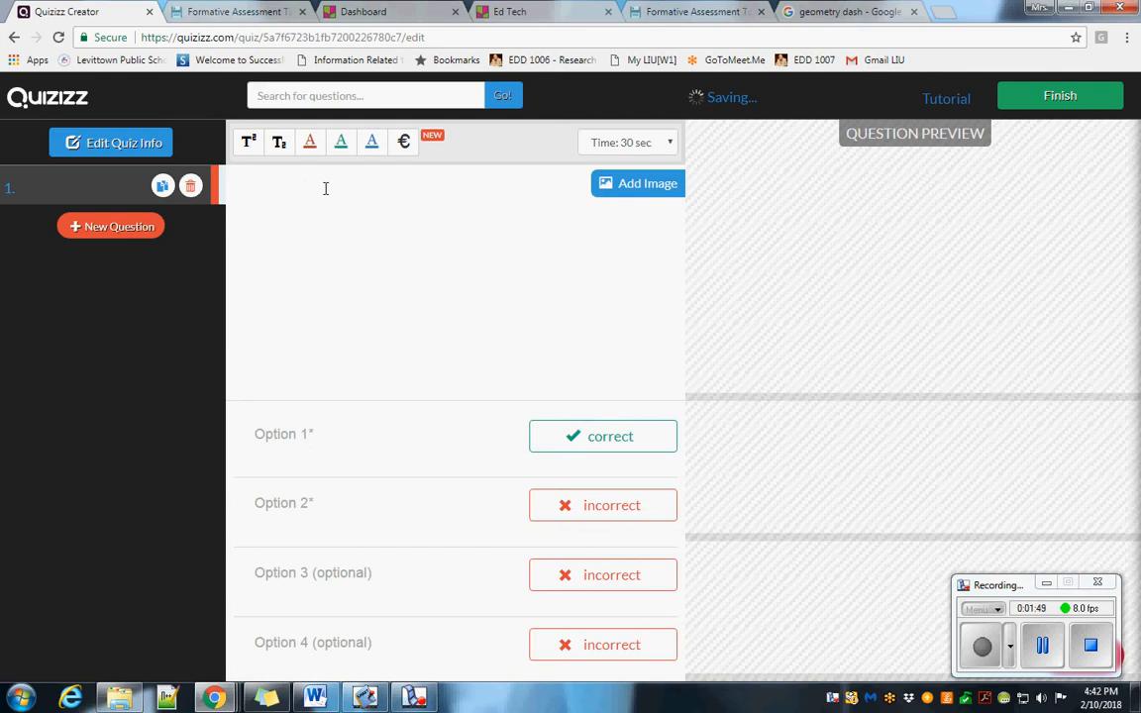
type("What is the radi")
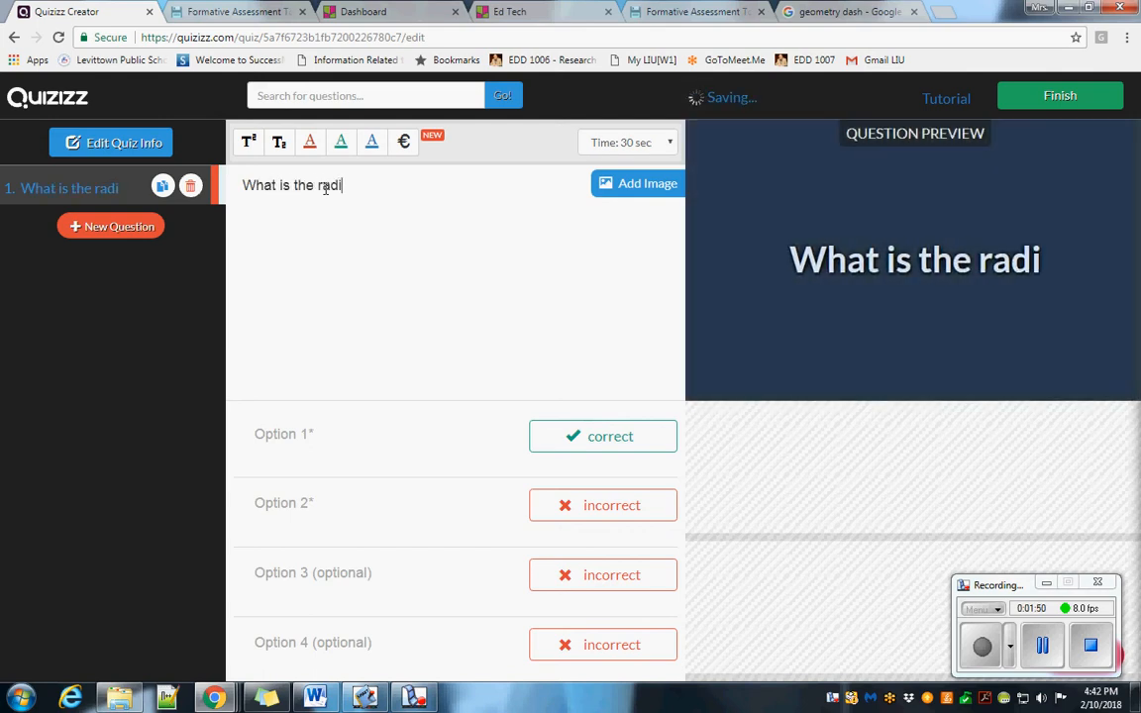
type("us of a circle?")
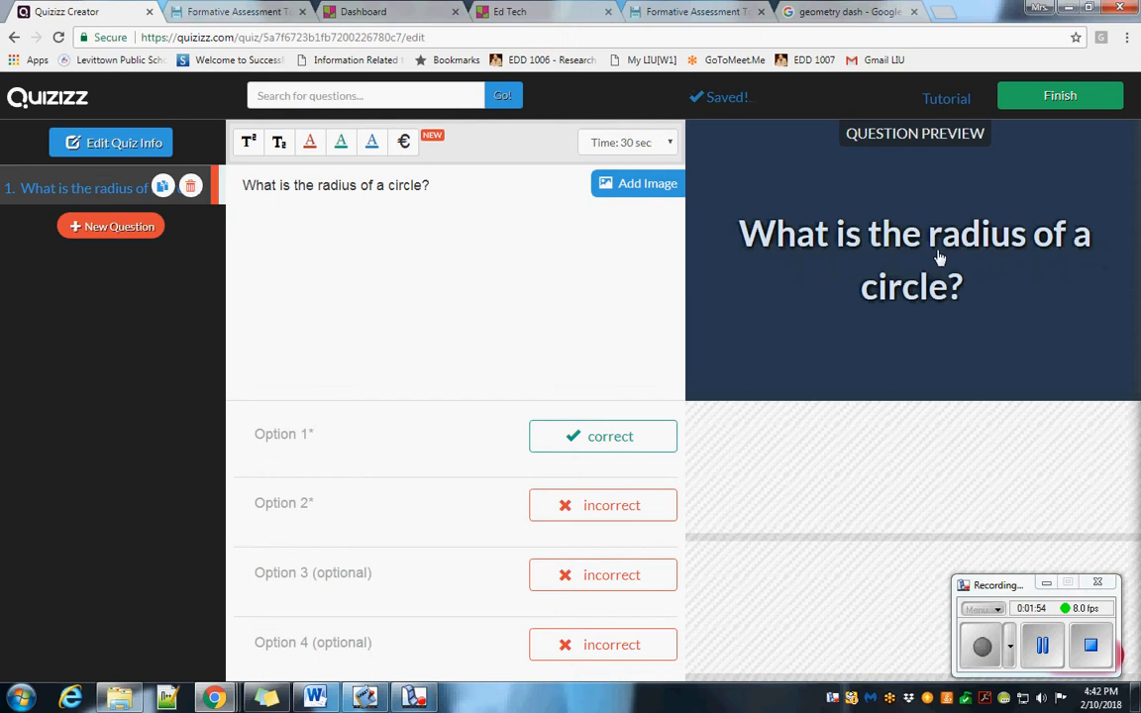
Step: Enter "Half a diameter" as Option 1 and "Half a chord" as Option 2
left_click(292, 435)
type("Half a diameter")
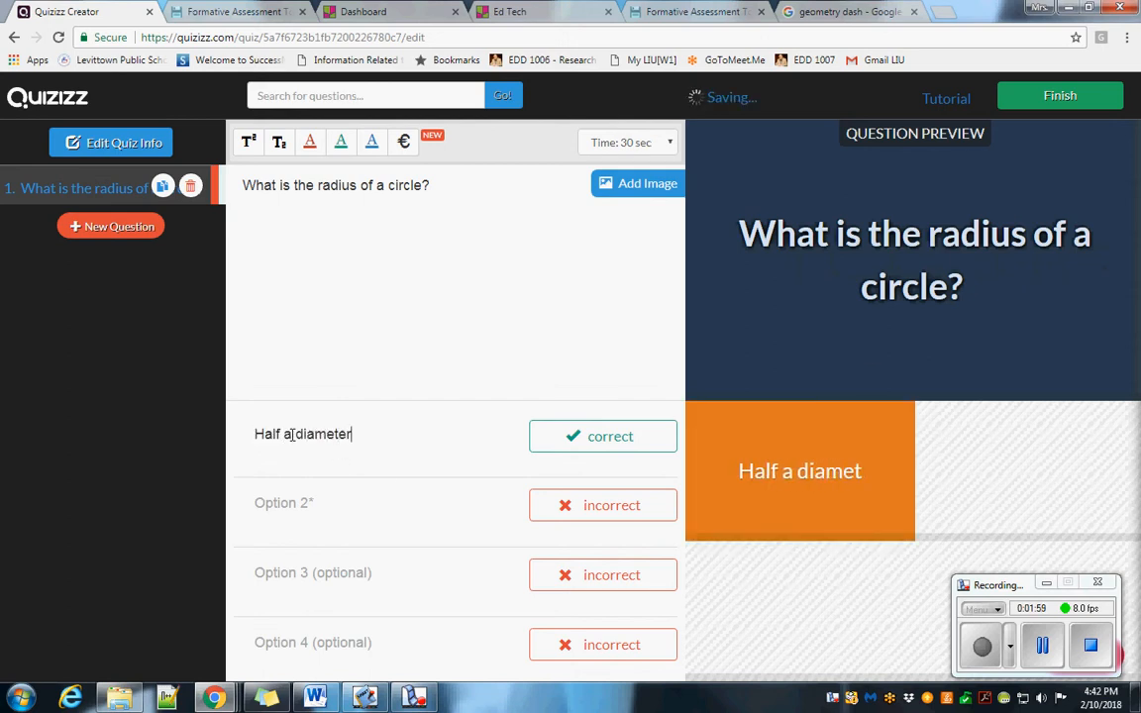
left_click(320, 506)
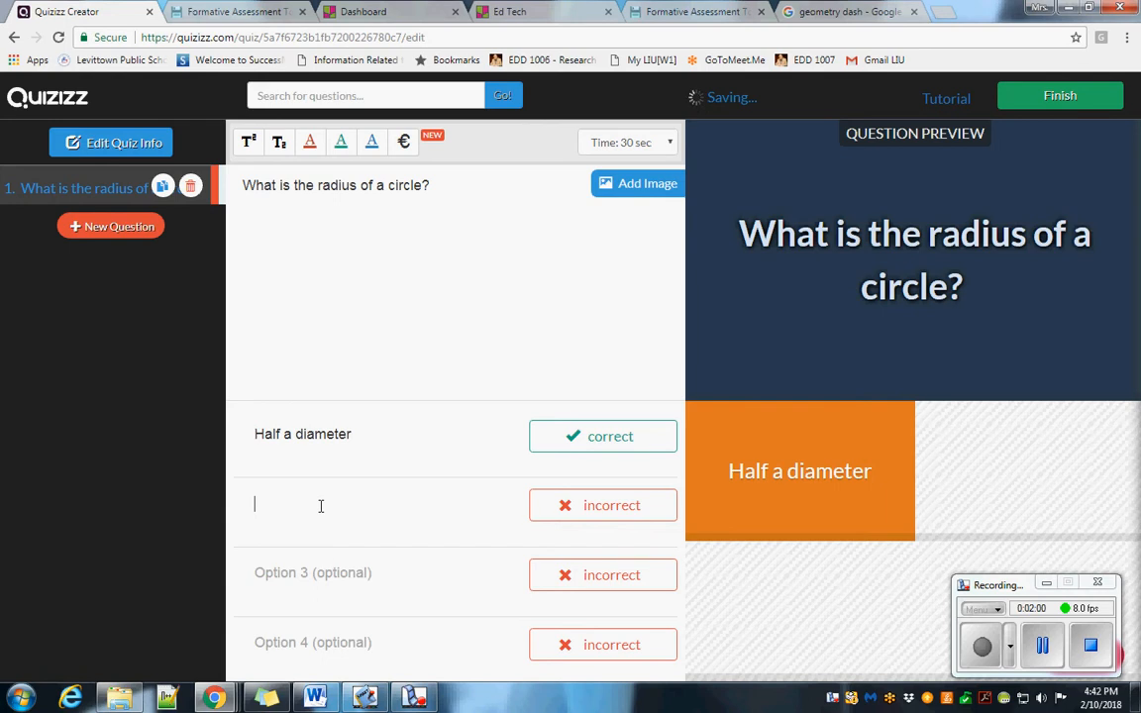
type("half a")
key("BackSpace")
key("BackSpace")
key("BackSpace")
key("BackSpace")
key("BackSpace")
key("BackSpace")
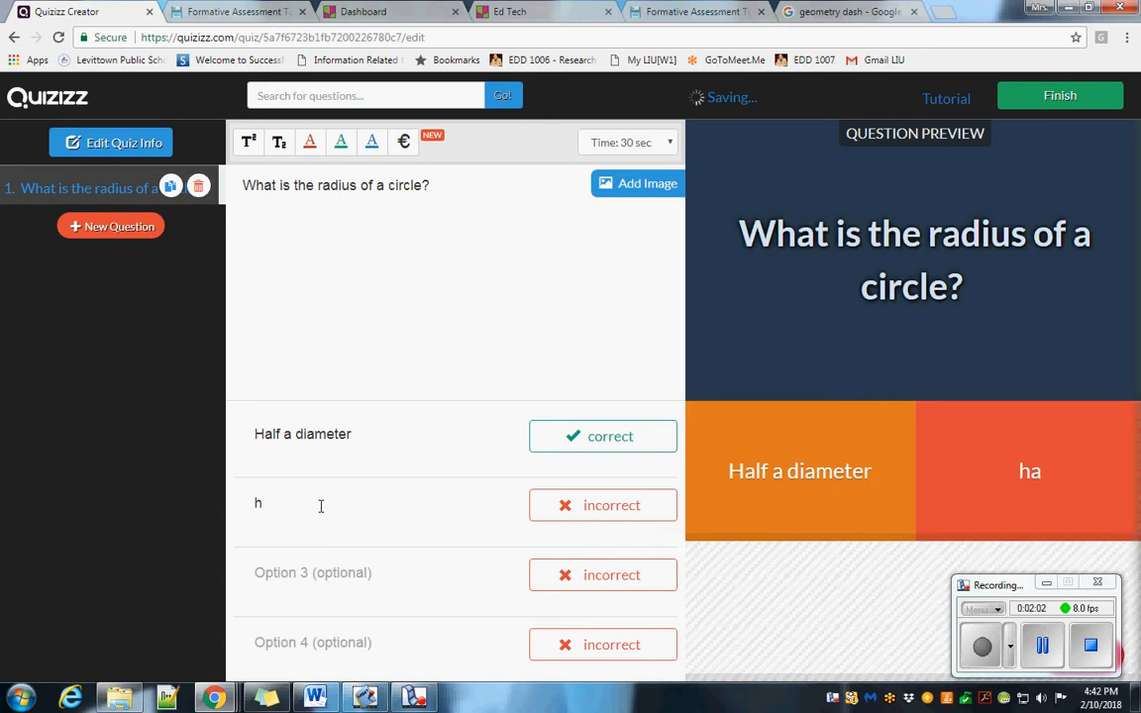
type("Half a chord")
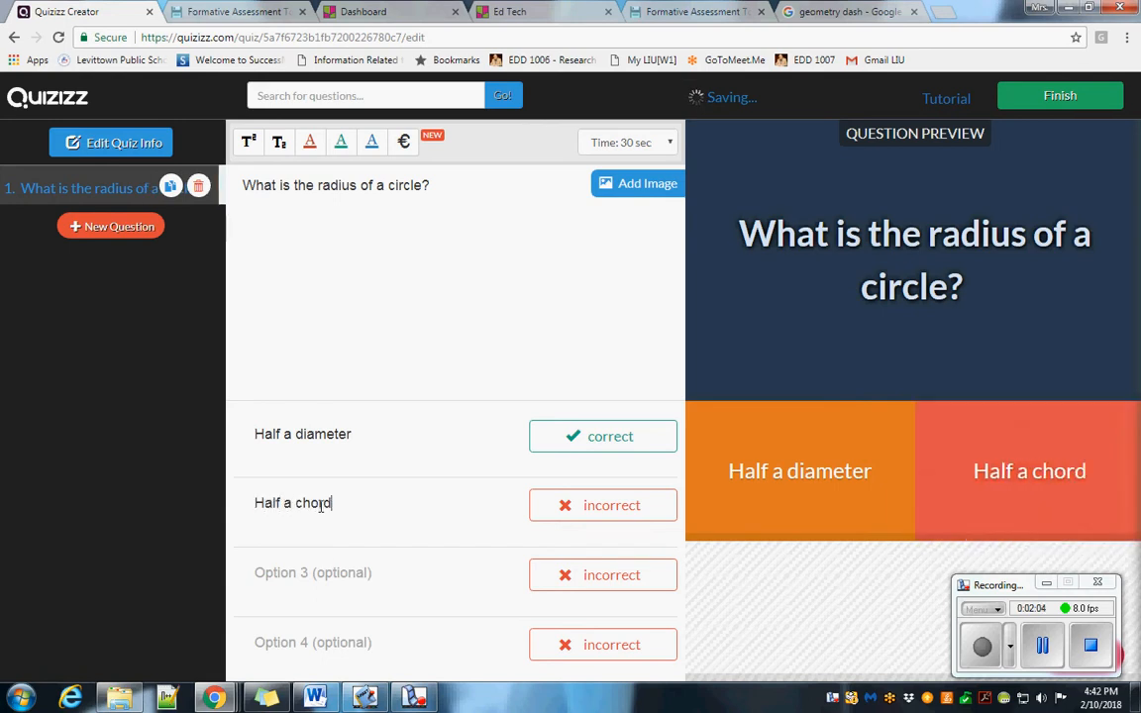
Step: Enter "The distance around a circle" as Option 3 and "The amount of space a circle takes up" as Option 4
left_click(342, 583)
type("The dist")
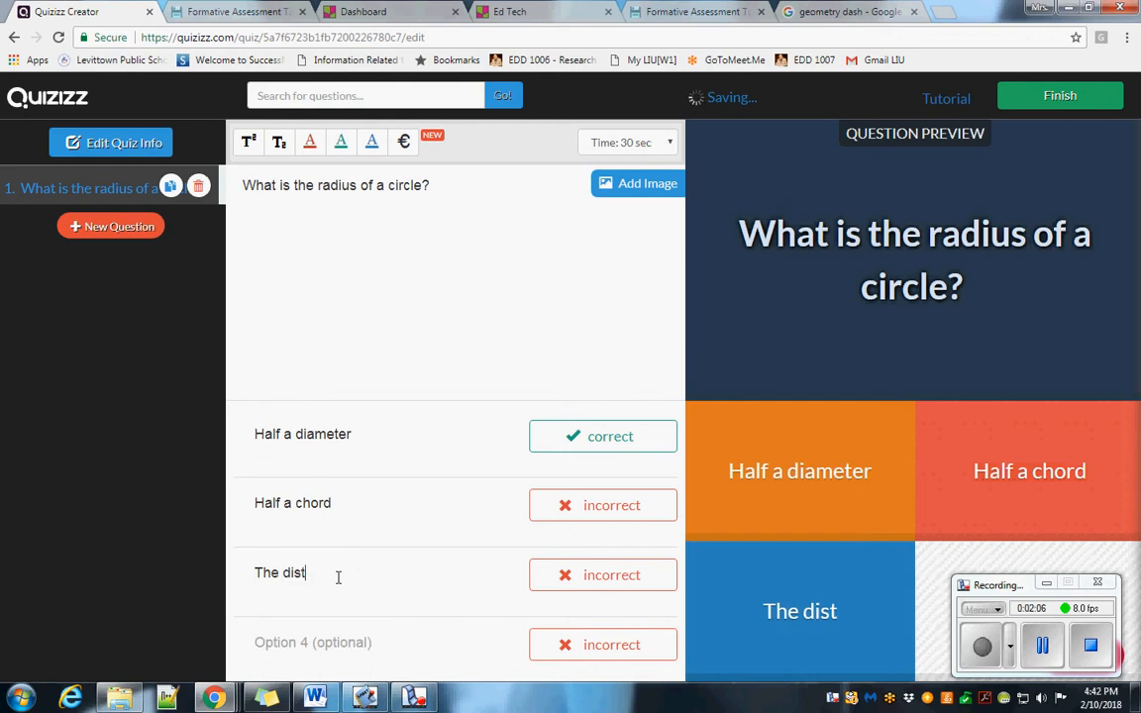
type("ance around a circle")
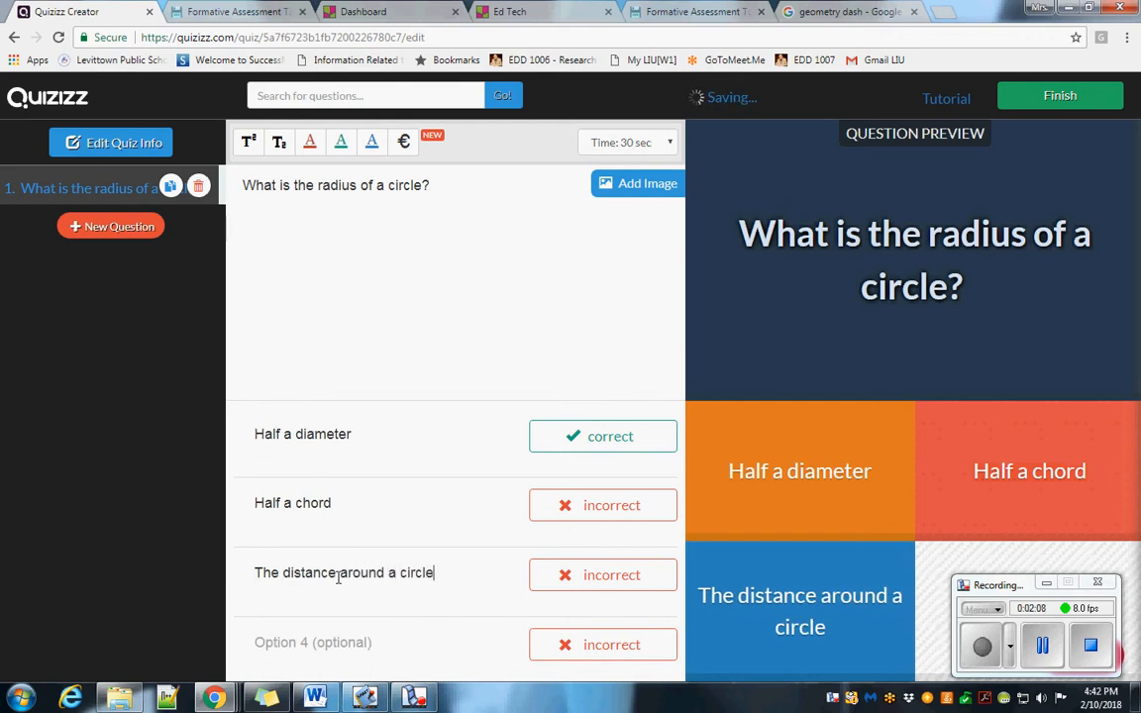
left_click(336, 647)
type("The amo")
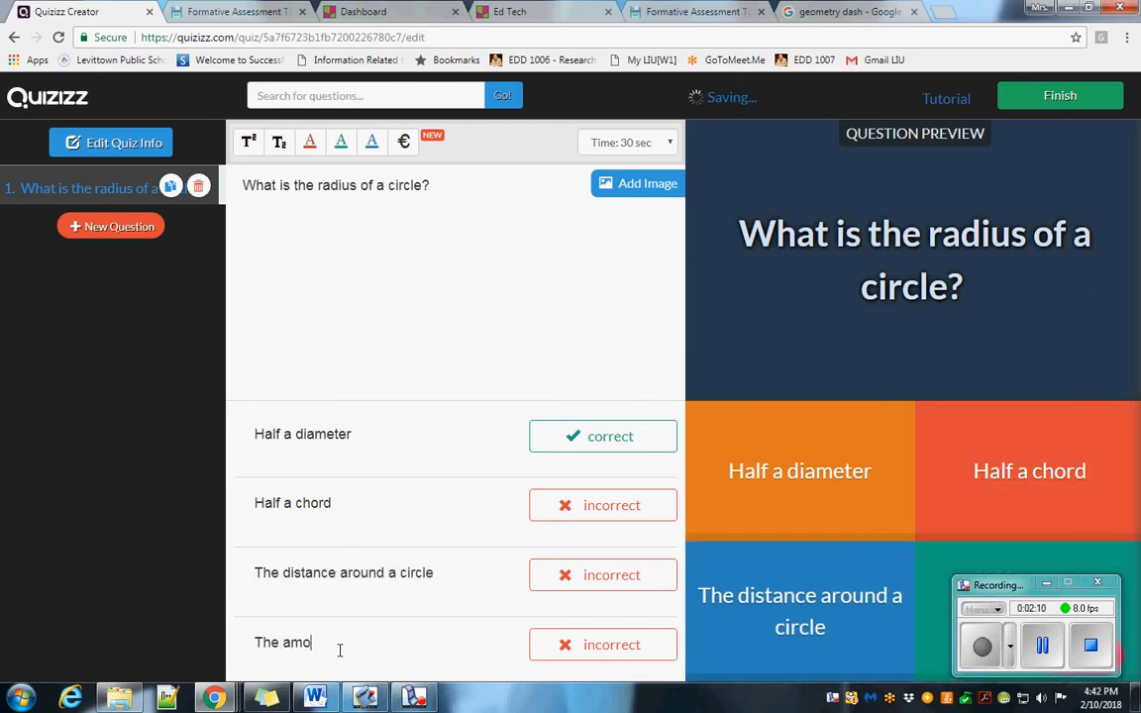
type("unt of space a ")
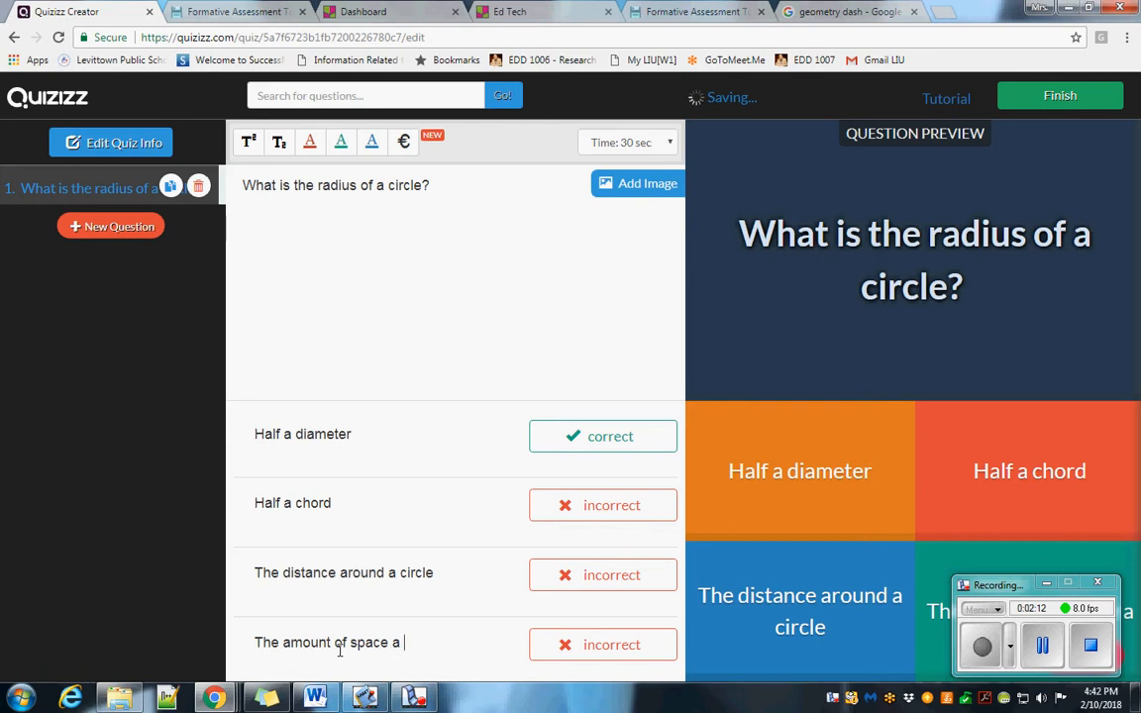
type("circle take sup")
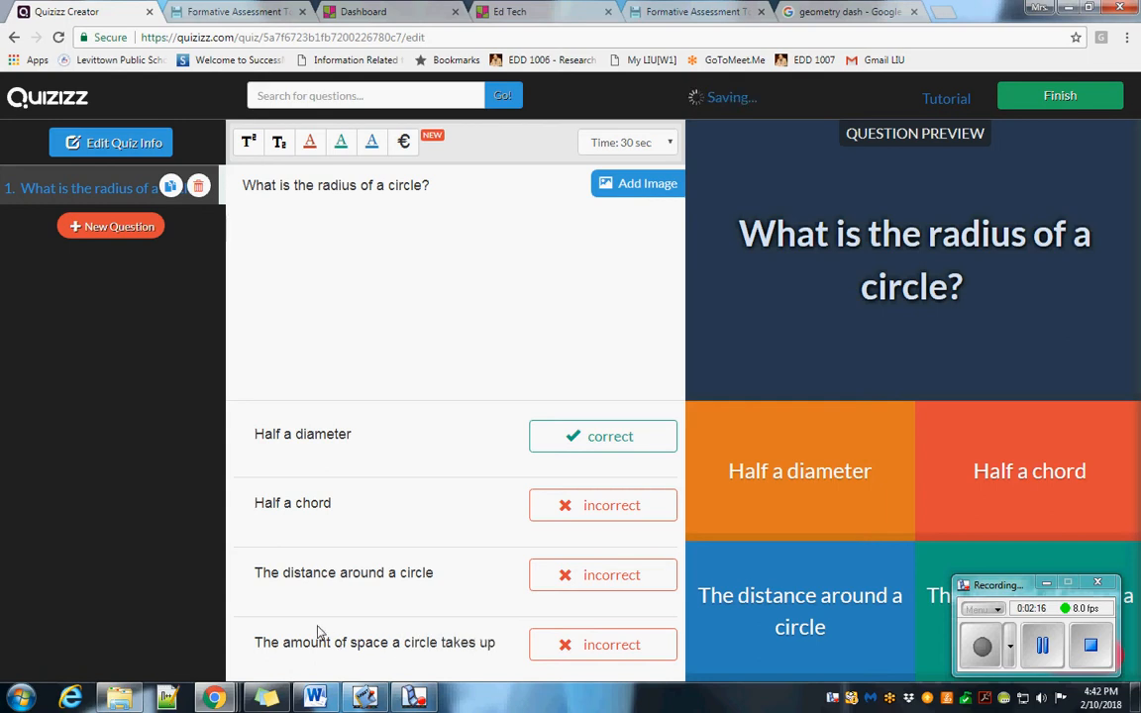
Step: Add a blank second question and search the existing questions for "circles"
left_click(101, 227)
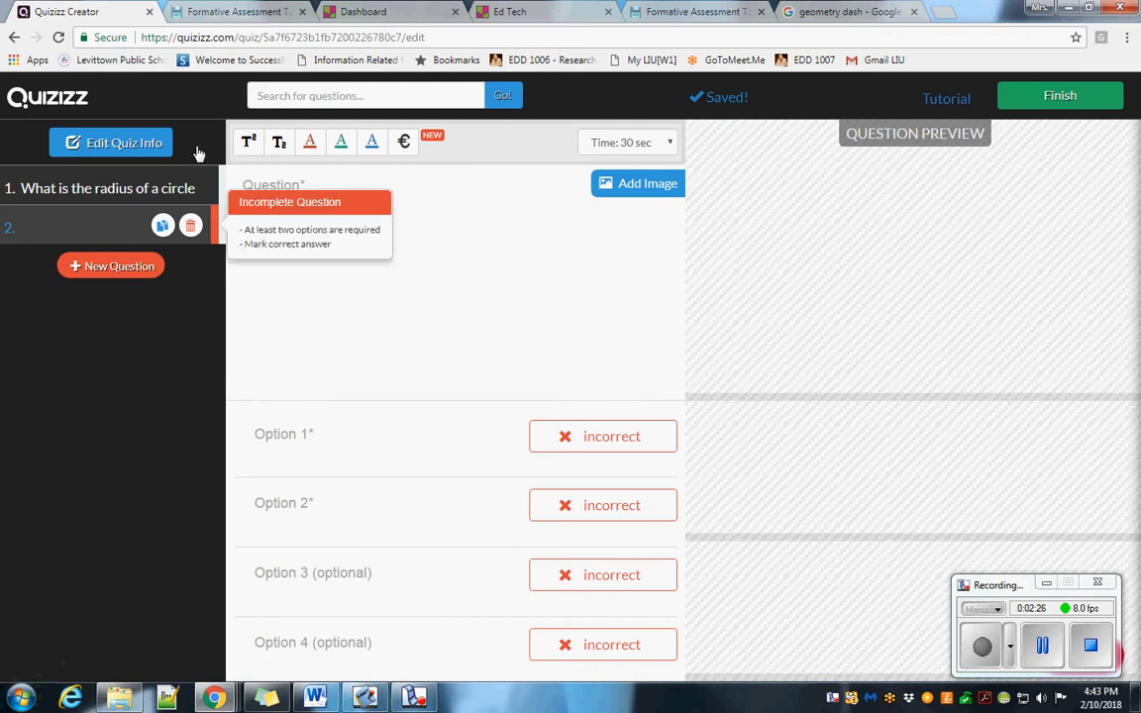
left_click(292, 96)
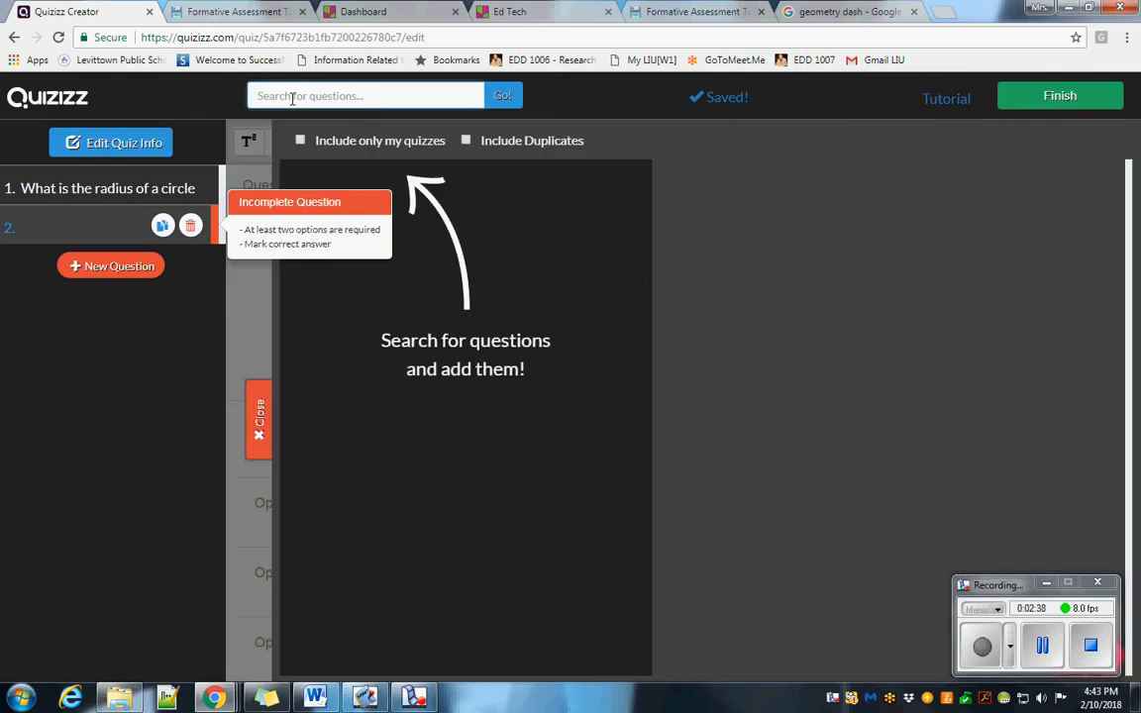
type("circles")
key("Return")
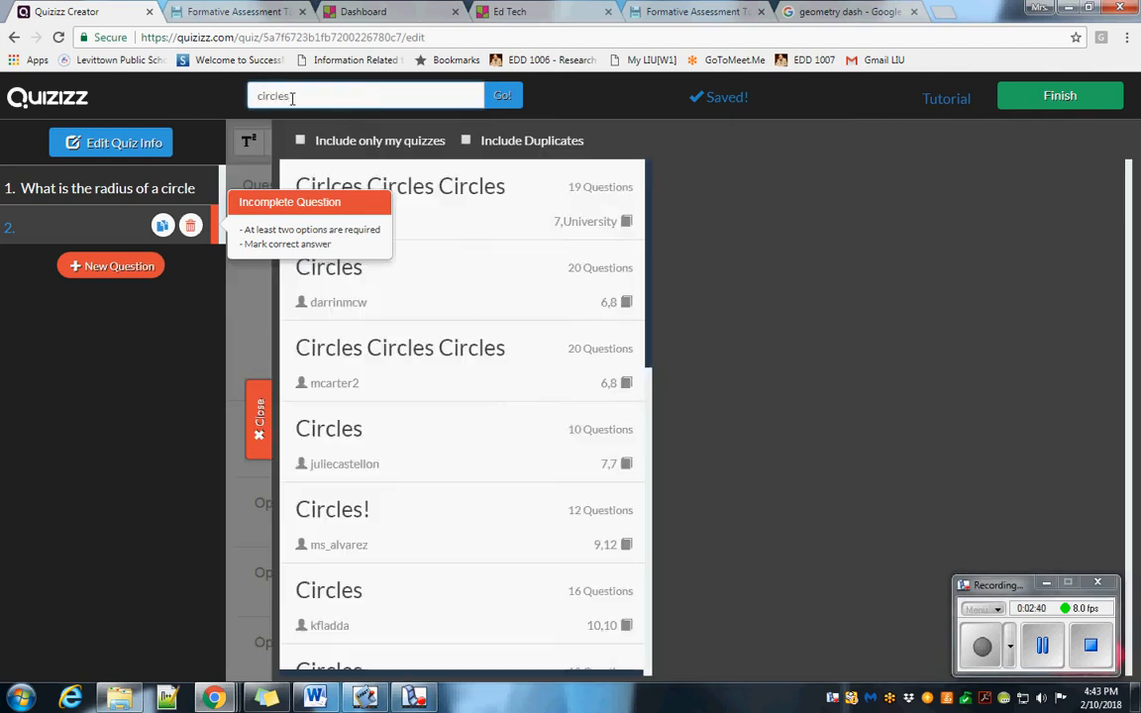
Step: Add "What does the red line represent?" with answer Radius from the 10-question "Circles" quiz and delete the blank question
scroll(379, 537, "down", 1)
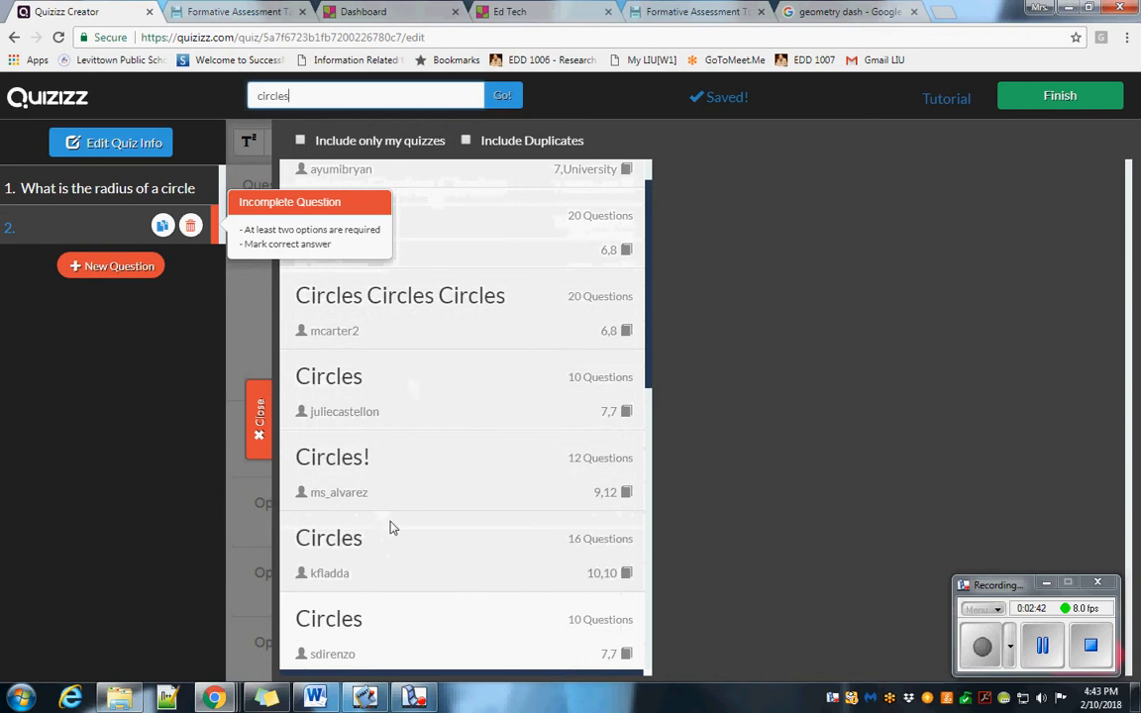
left_click(372, 404)
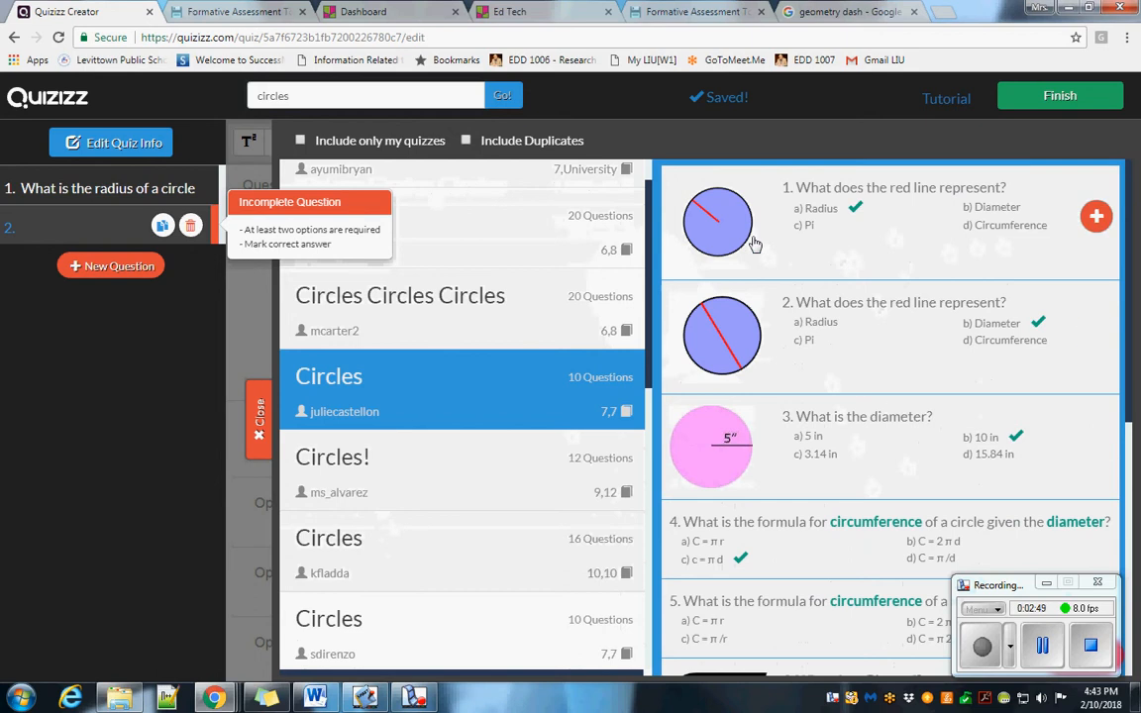
left_click(1097, 218)
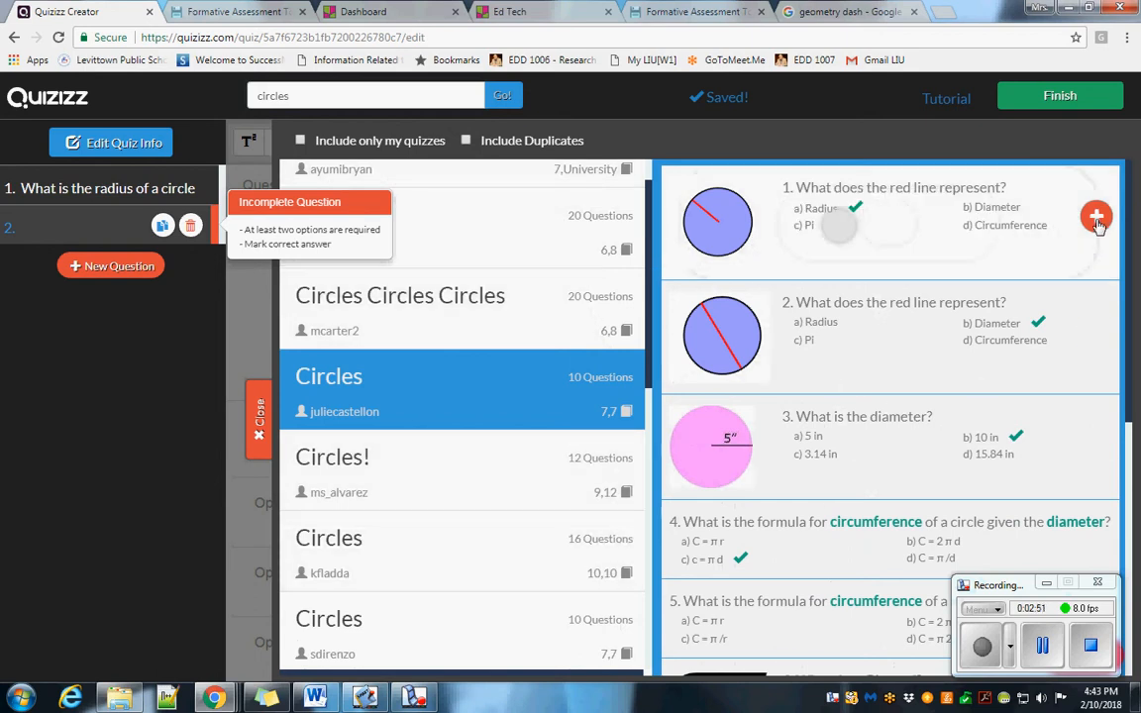
left_click(189, 227)
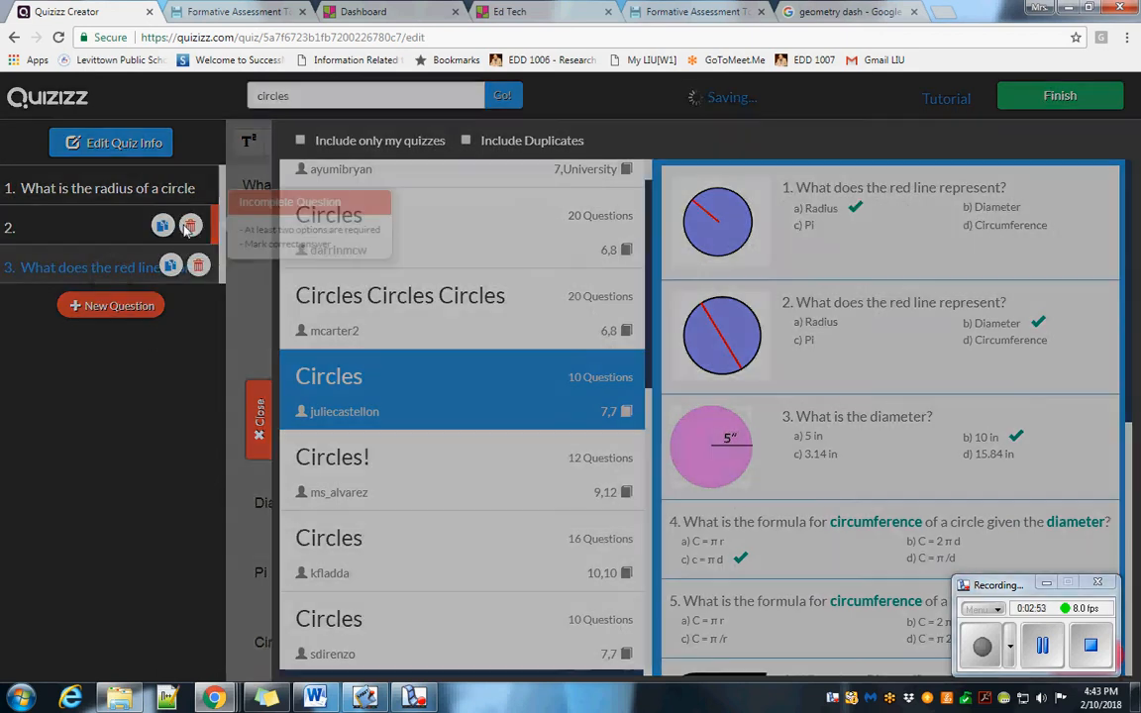
Step: Add the questions on the circumference formula given the diameter, the value of PI and the area of the 5 m circle
left_click(746, 212)
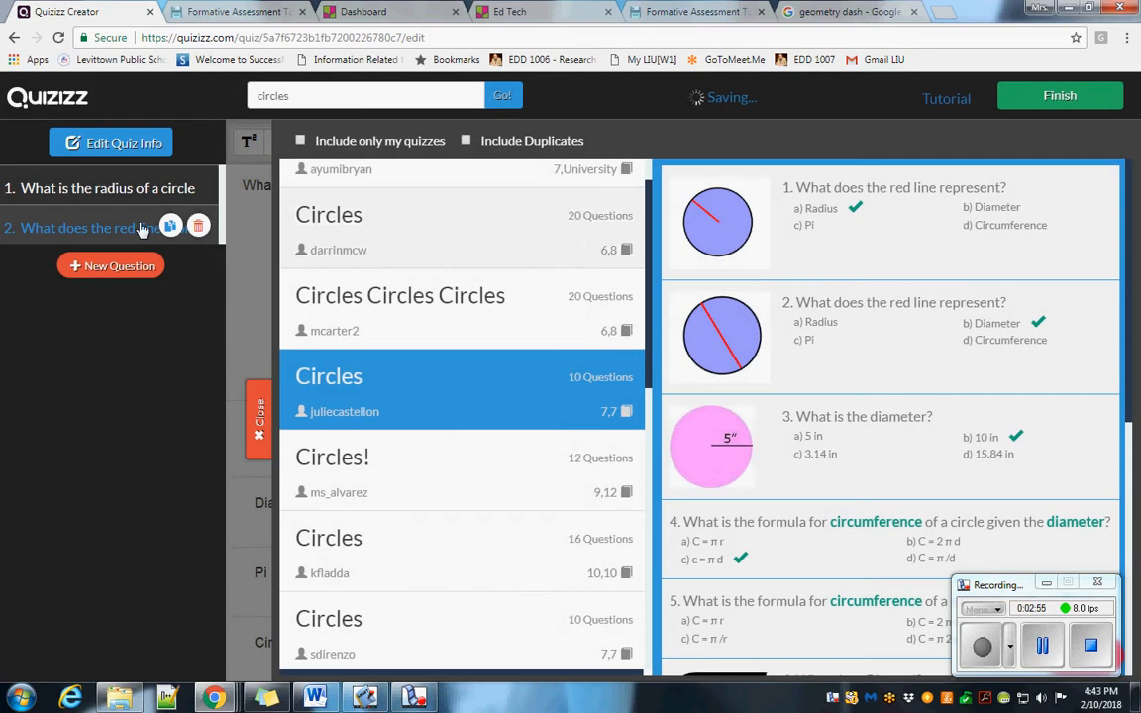
scroll(866, 435, "down", 3)
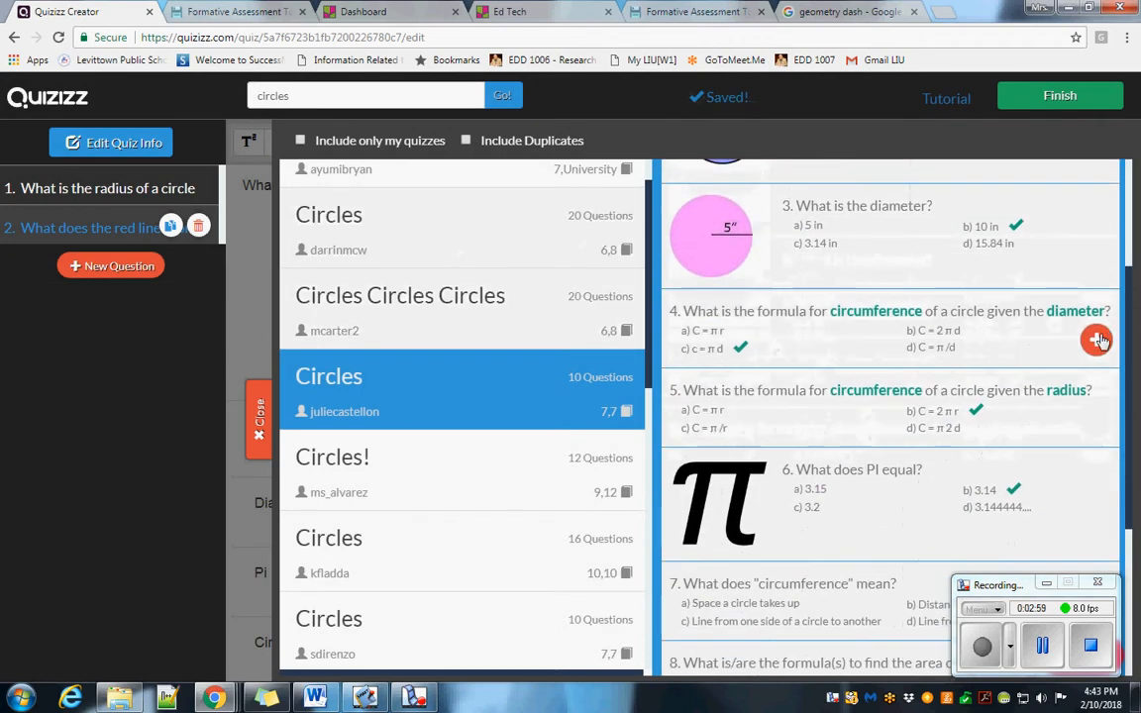
left_click(1097, 340)
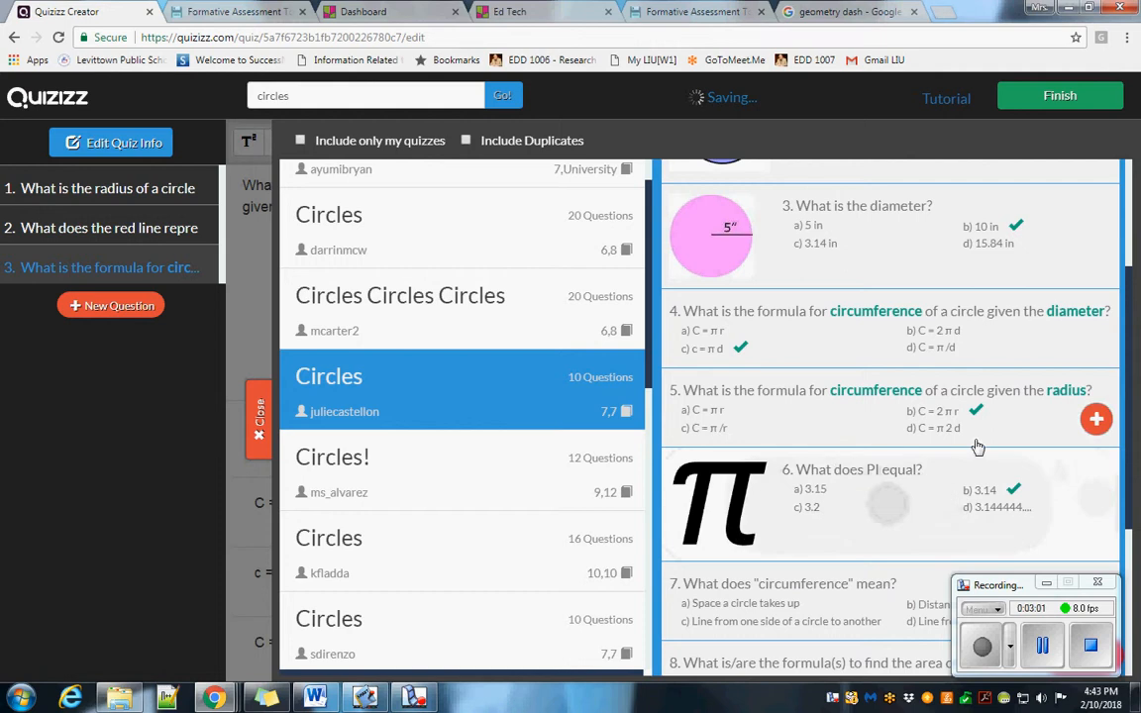
scroll(978, 448, "down", 4)
left_click(1088, 493)
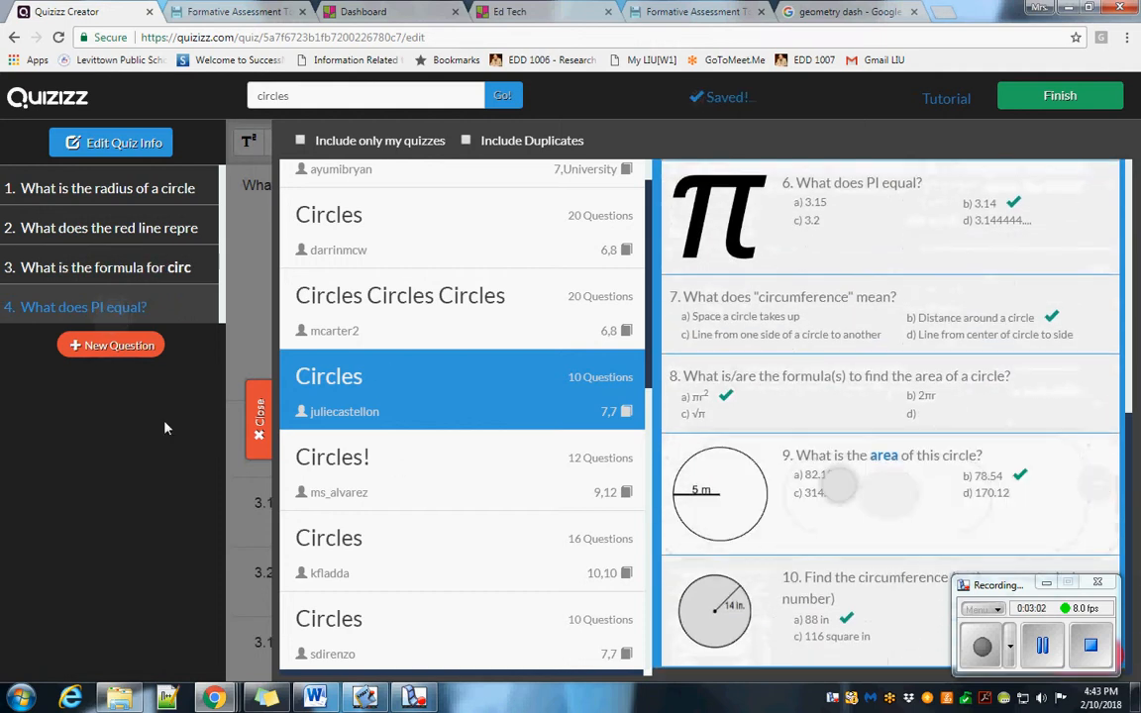
Step: Preview the questions of the 20-question "Circles" quiz near the start of the search results
left_click(364, 237)
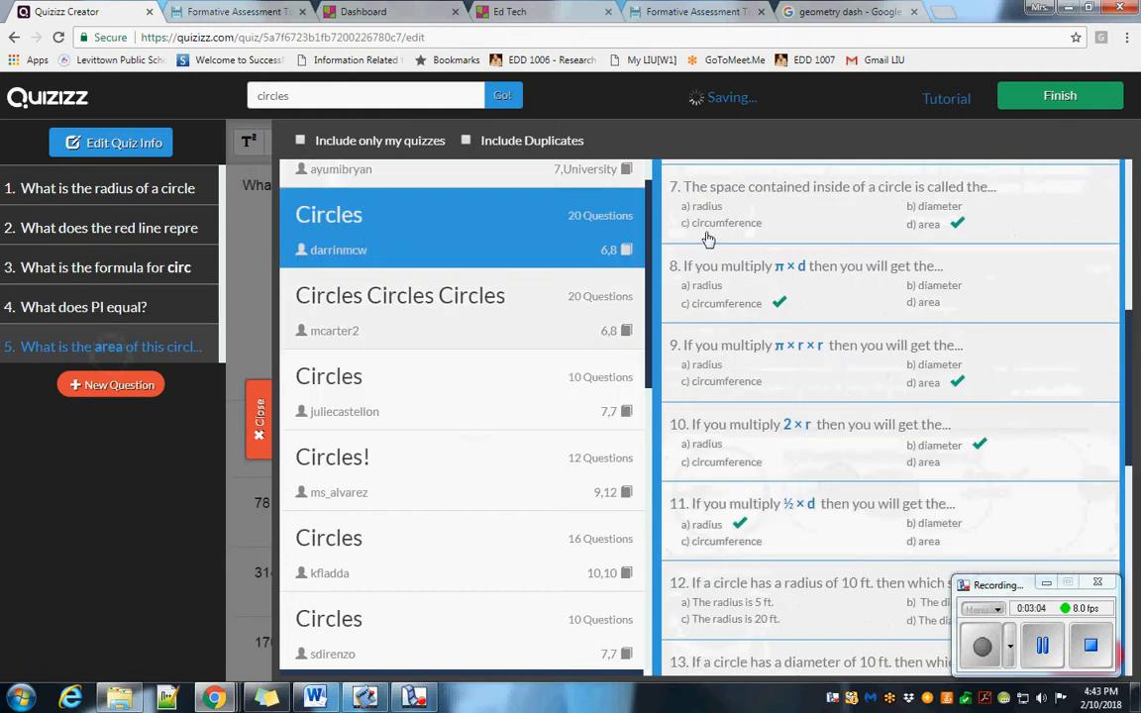
scroll(403, 442, "up", 1)
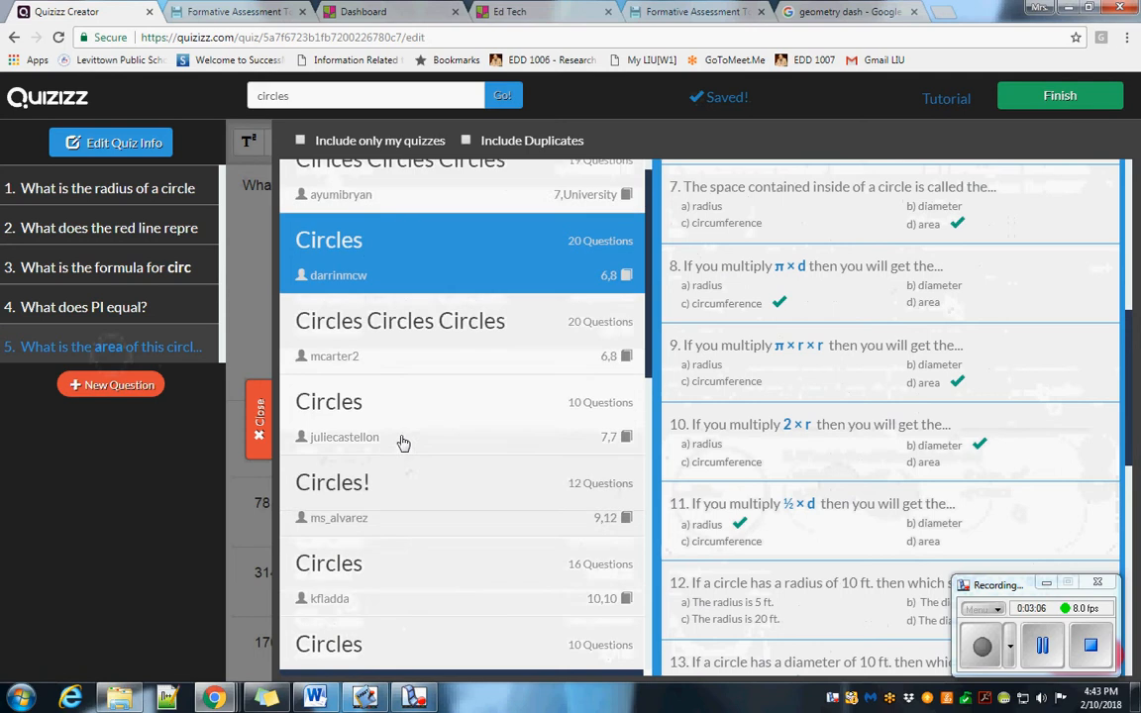
scroll(403, 442, "up", 1)
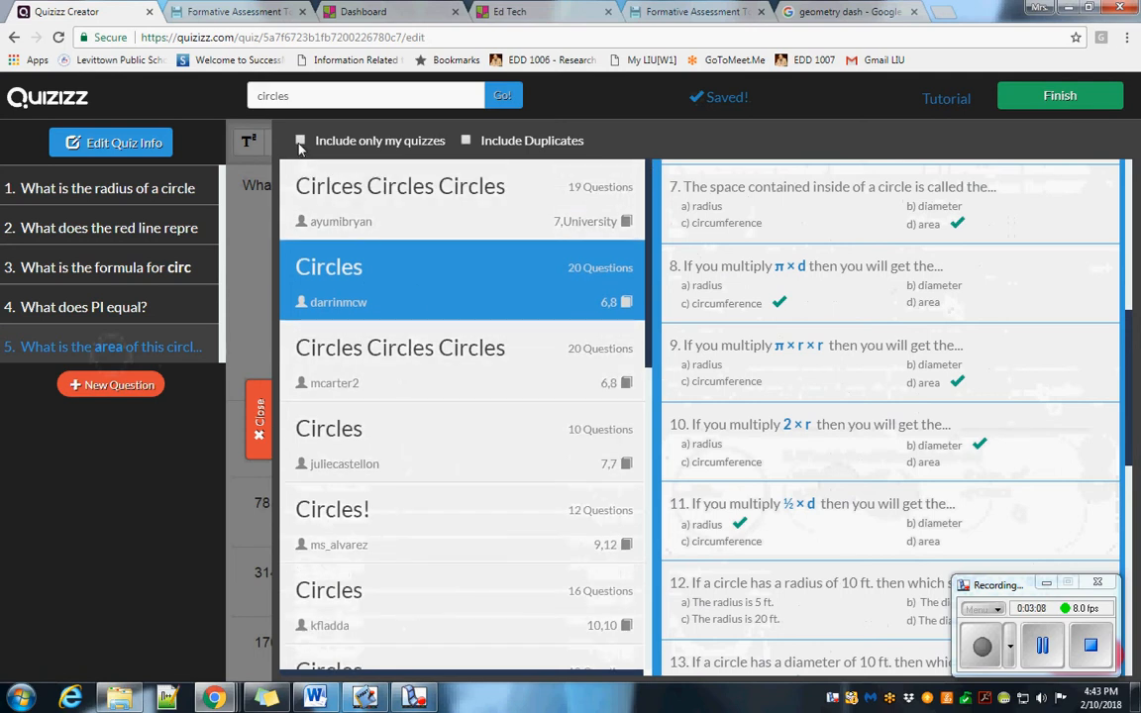
Step: Restrict the question search to own quizzes and look through the questions of "9.2 Radius & Diameter"
left_click(301, 142)
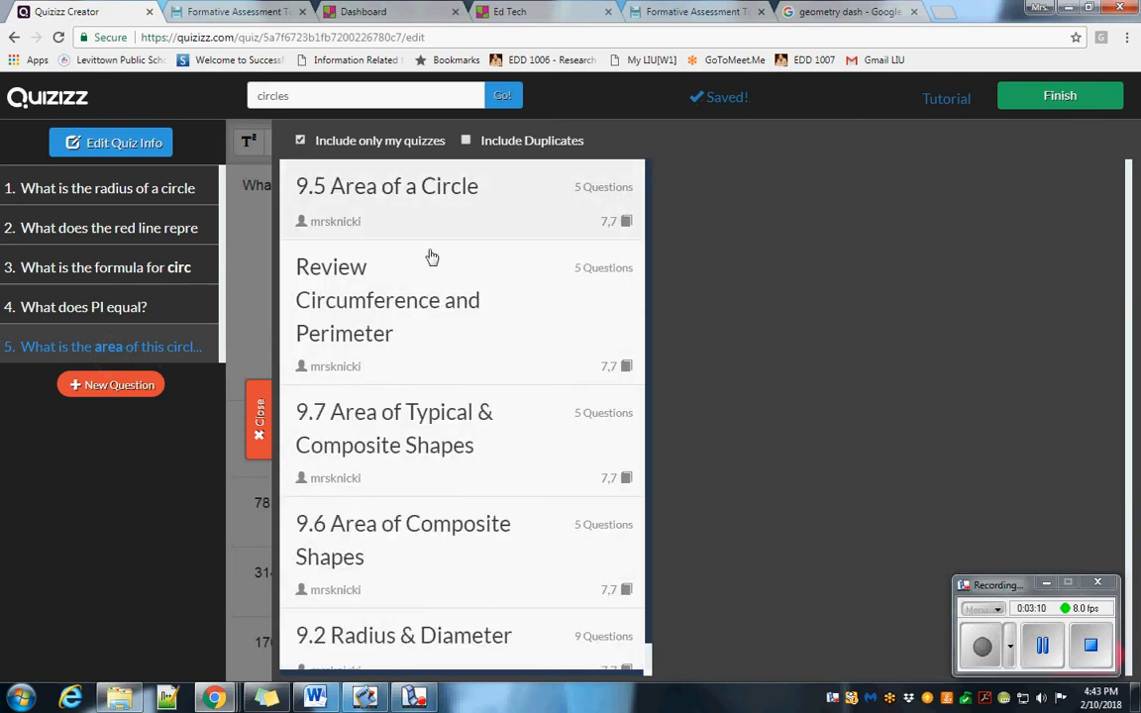
scroll(443, 510, "down", 1)
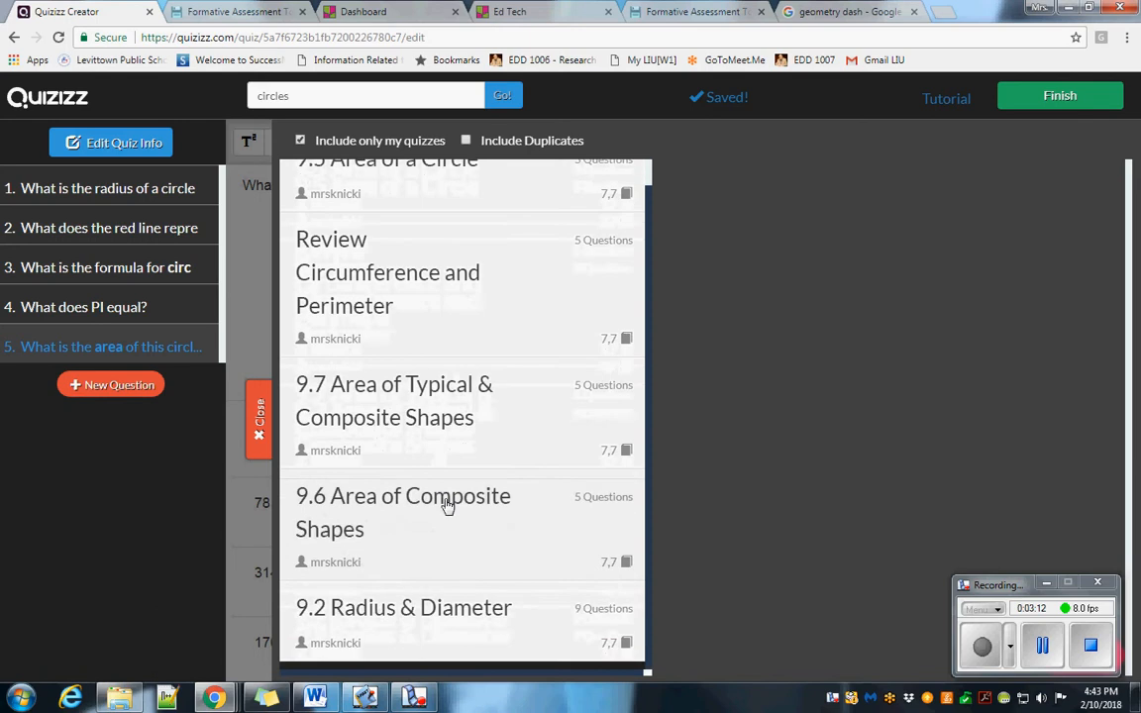
left_click(445, 622)
scroll(897, 425, "down", 4)
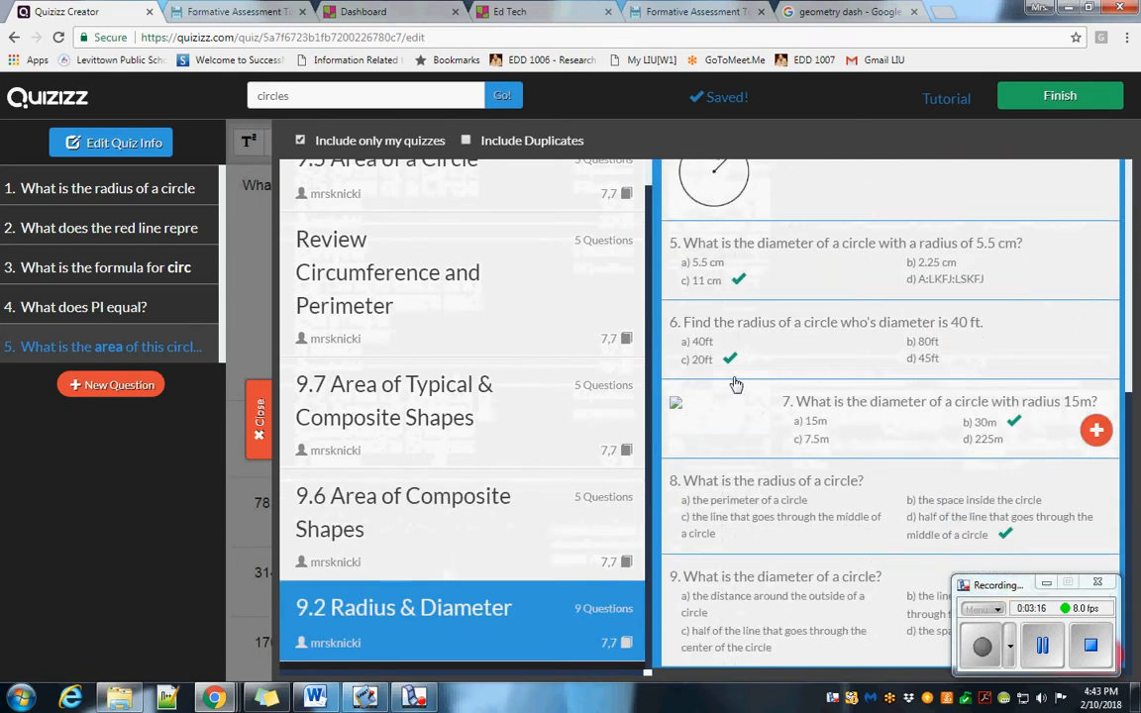
scroll(764, 377, "up", 5)
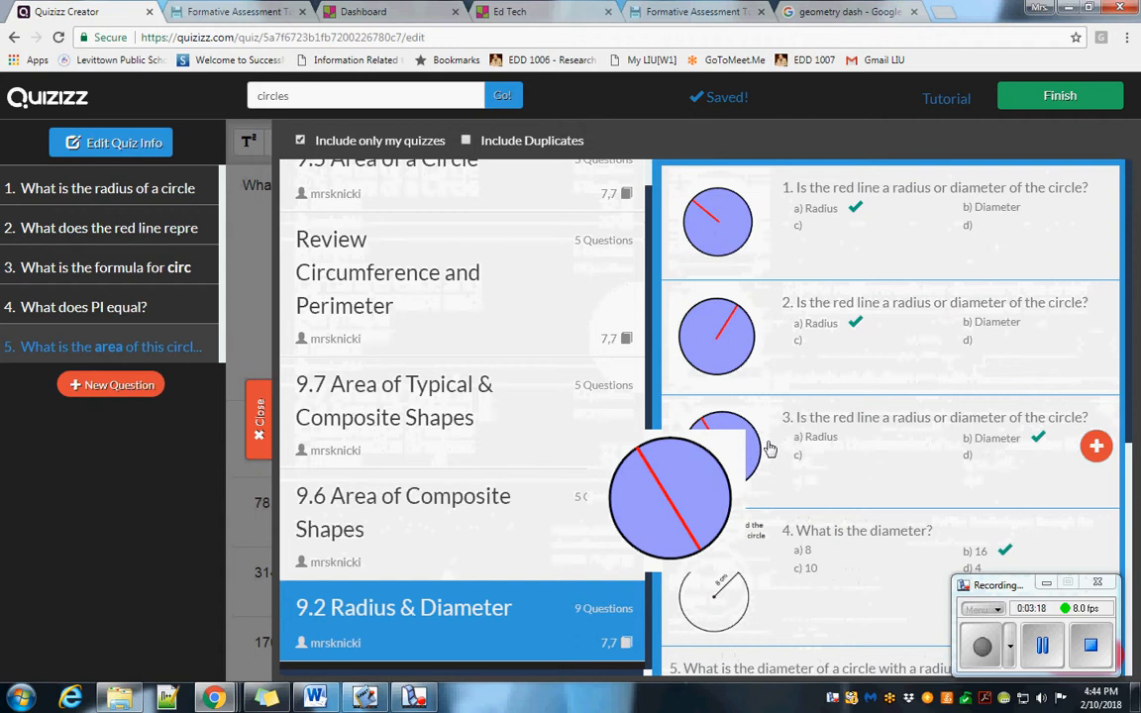
Step: Preview the composite shapes quizzes 9.6 and 9.7 and "Review Circumference and Perimeter", and close the question search
left_click(429, 525)
left_click(388, 401)
left_click(403, 293)
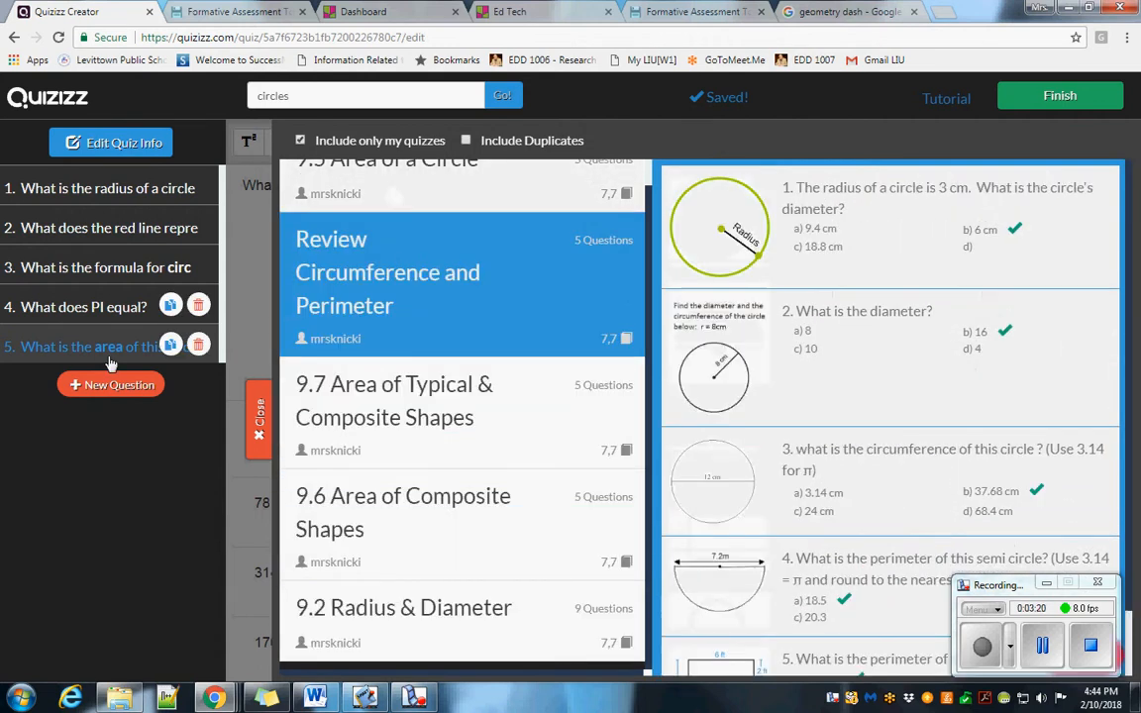
left_click(258, 410)
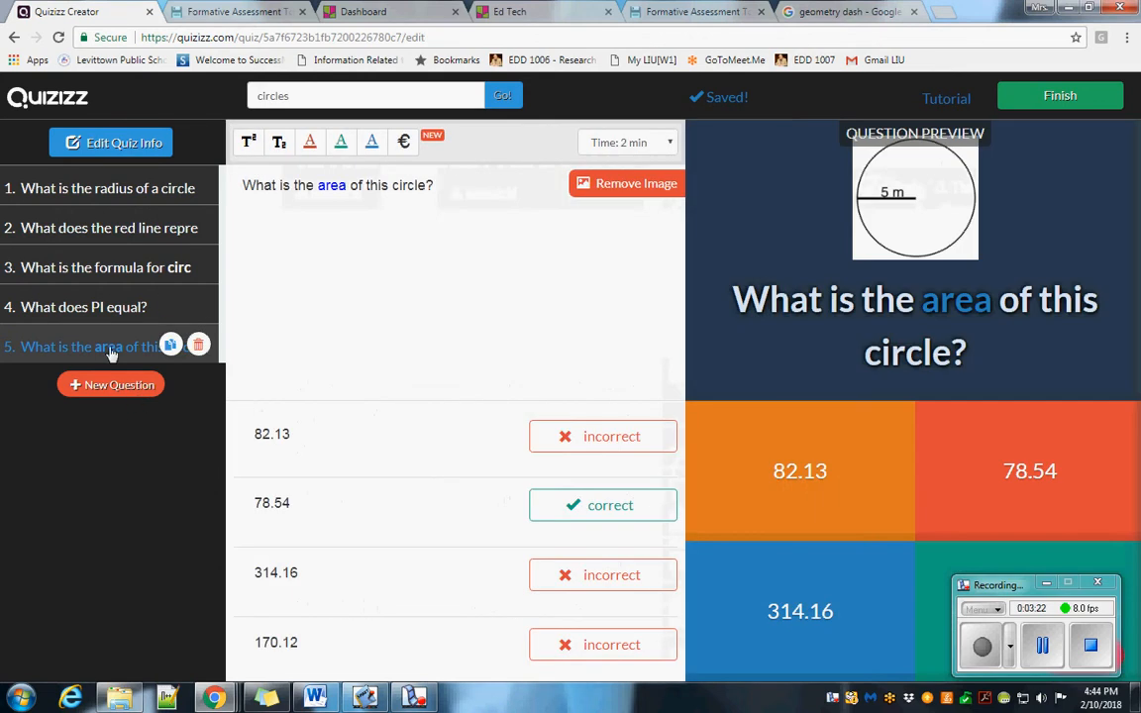
Step: Review the added questions on PI, the circumference formula and the red line one after another
left_click(114, 308)
left_click(109, 268)
left_click(114, 228)
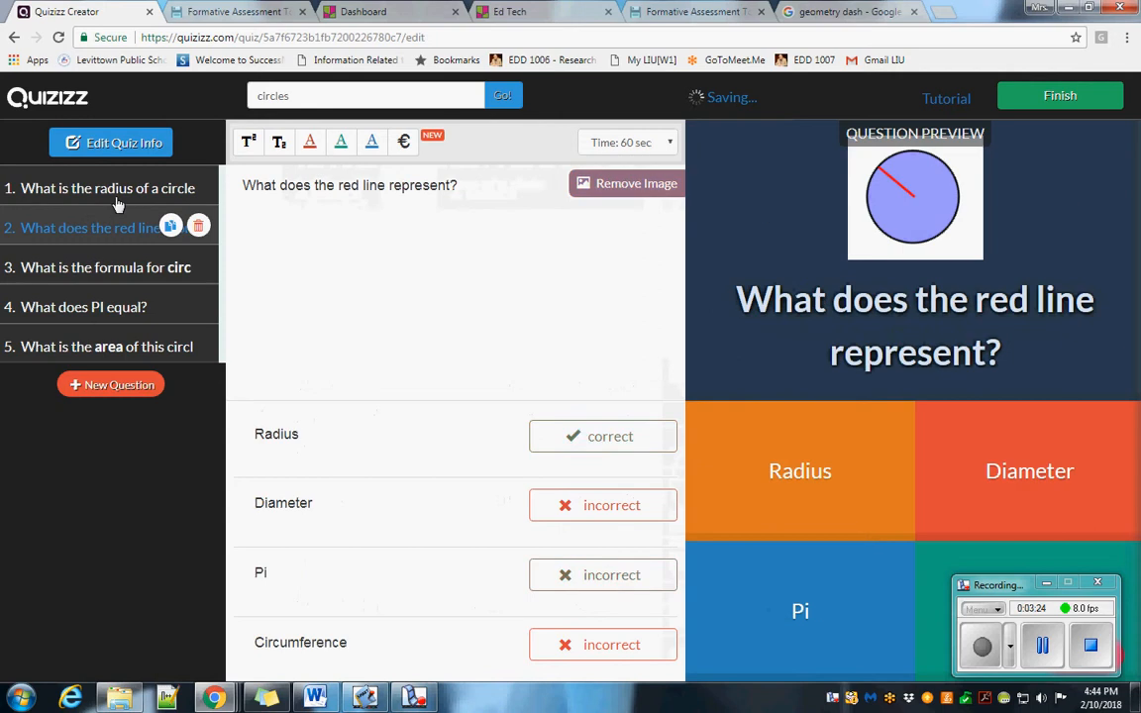
Step: Select the word "line" in the red line question and examine the Math symbols available for insertion
double_click(373, 185)
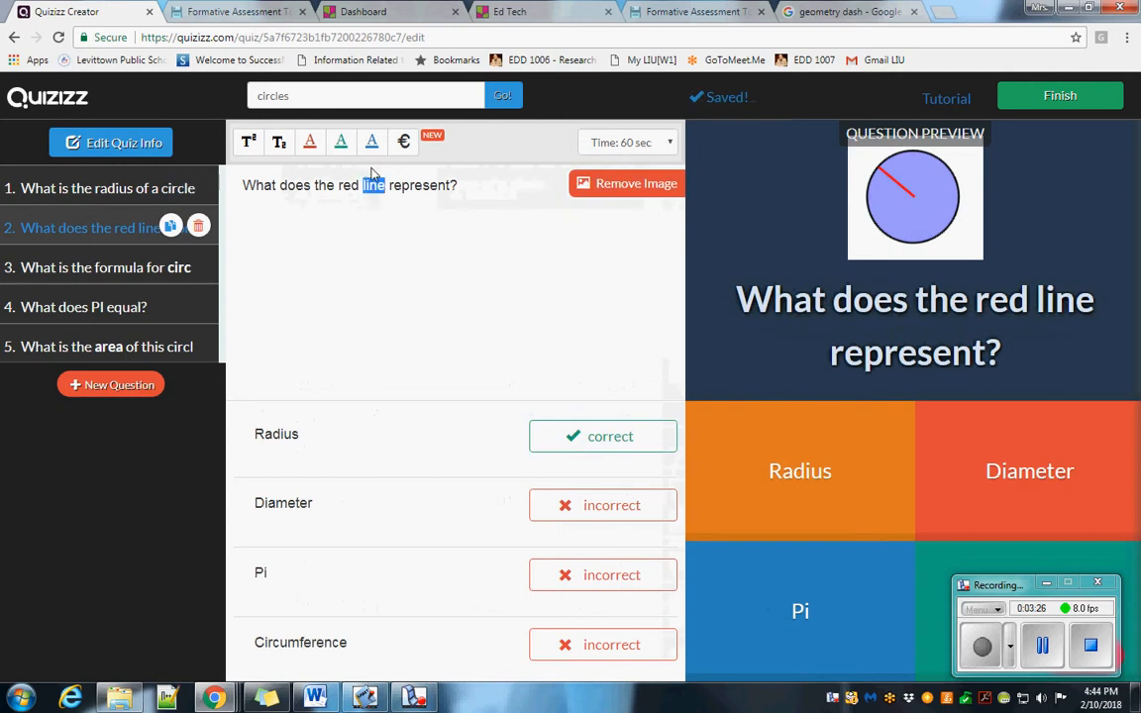
left_click(404, 143)
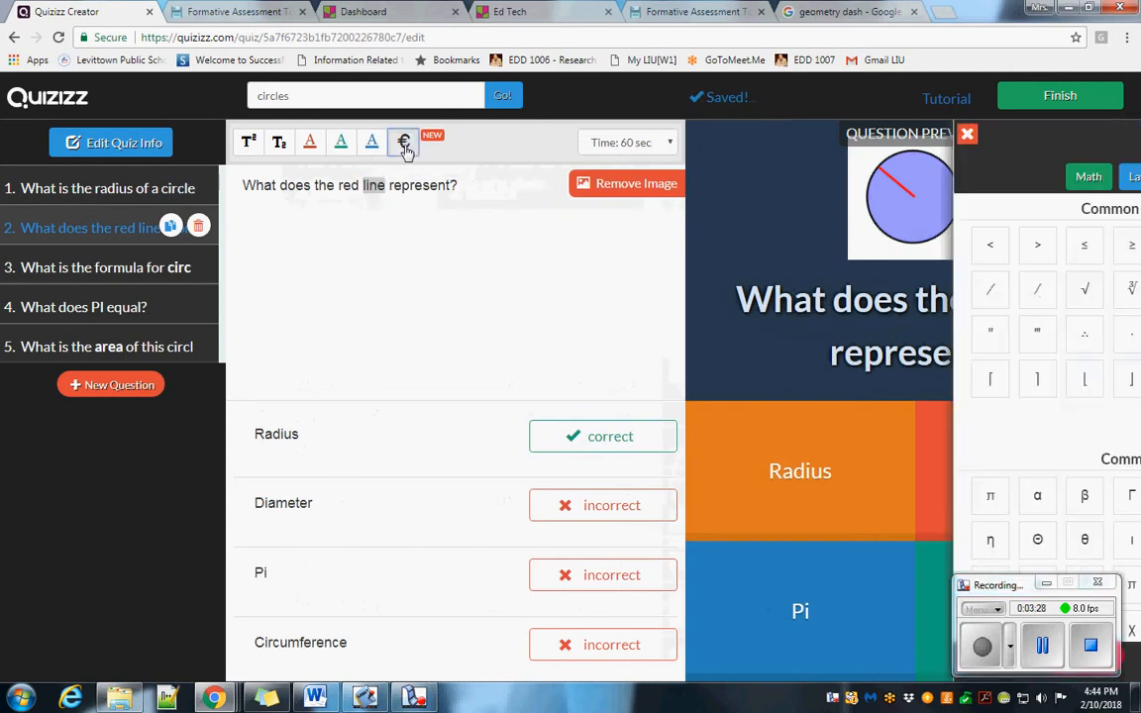
scroll(857, 465, "down", 5)
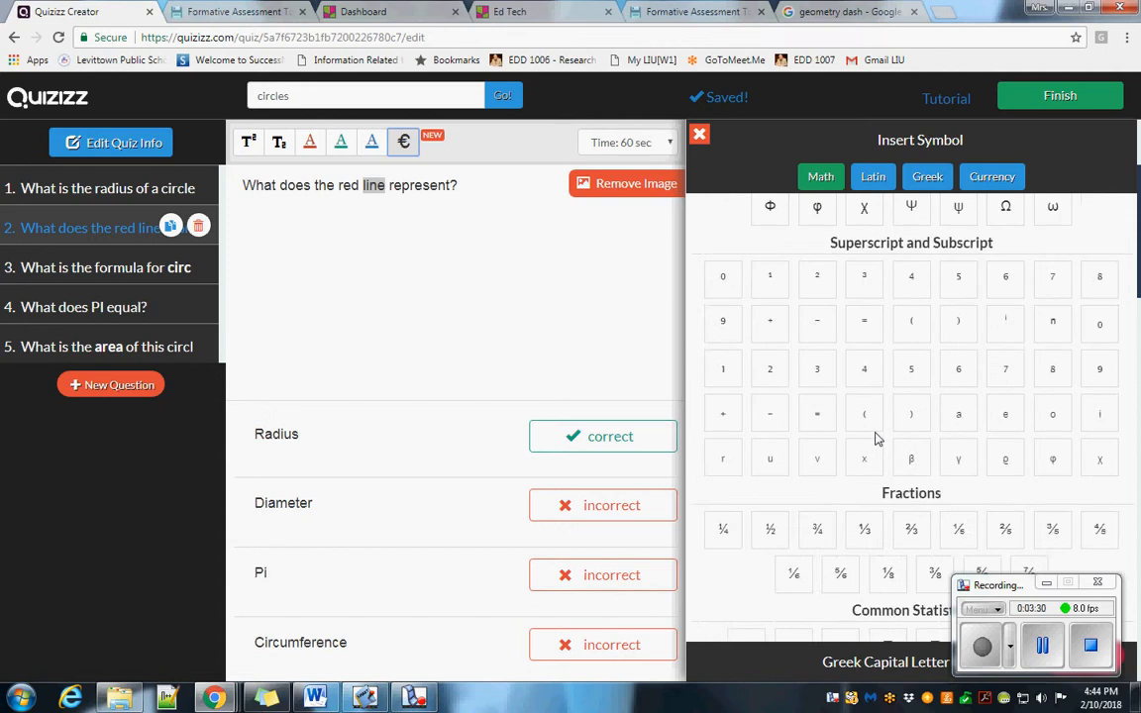
scroll(875, 439, "down", 4)
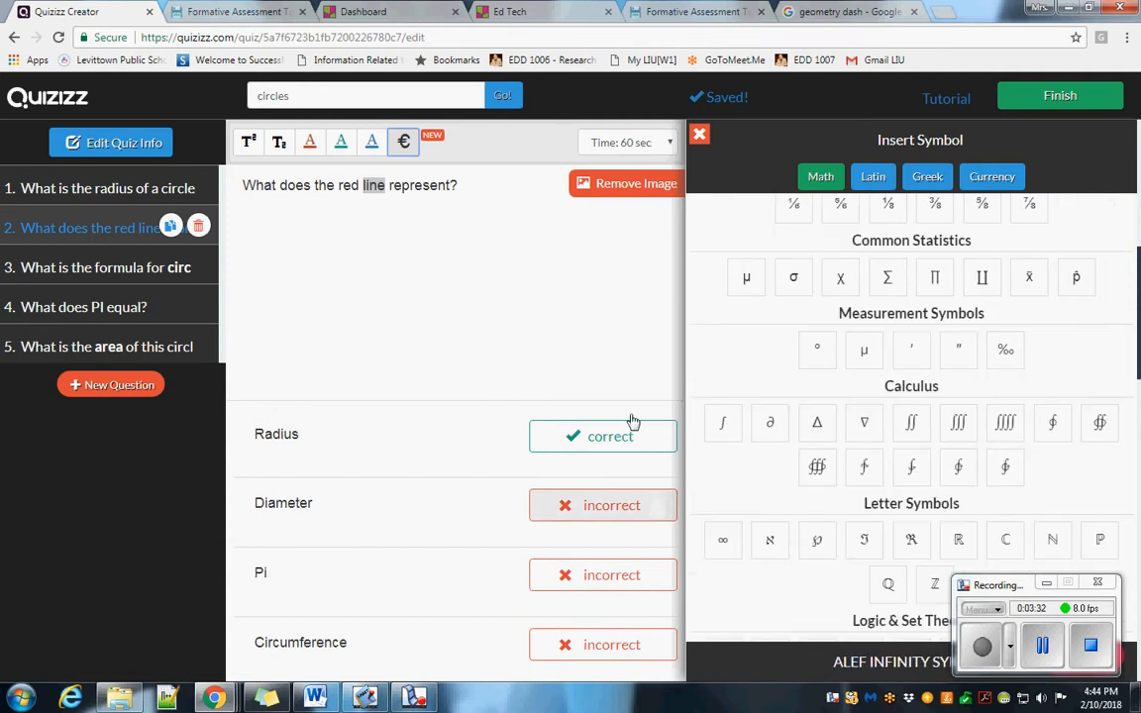
left_click(699, 133)
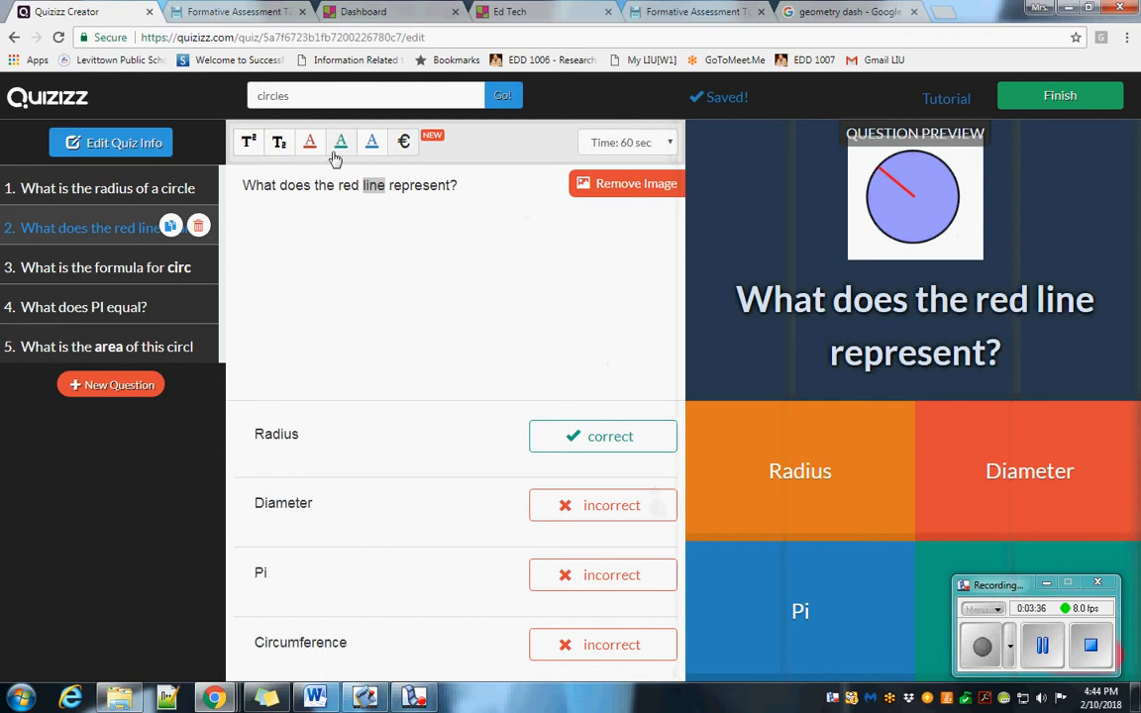
Step: Finish editing the quiz and set its grade range to 7 to 7
left_click(1030, 96)
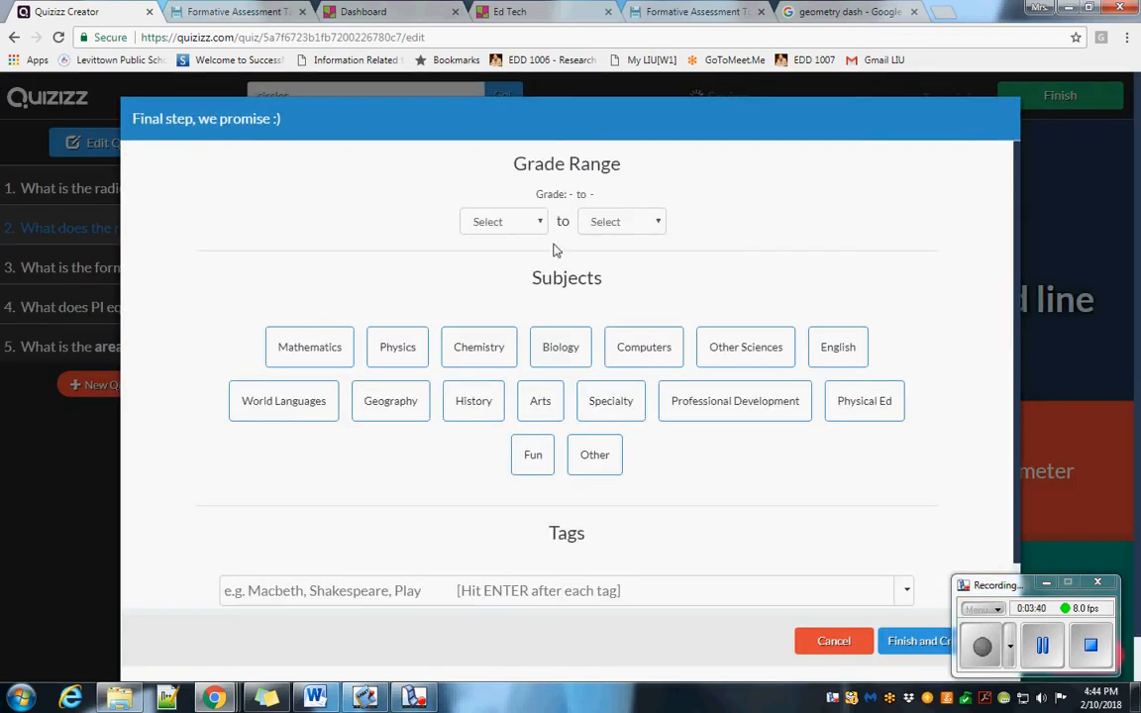
left_click(532, 223)
left_click(498, 390)
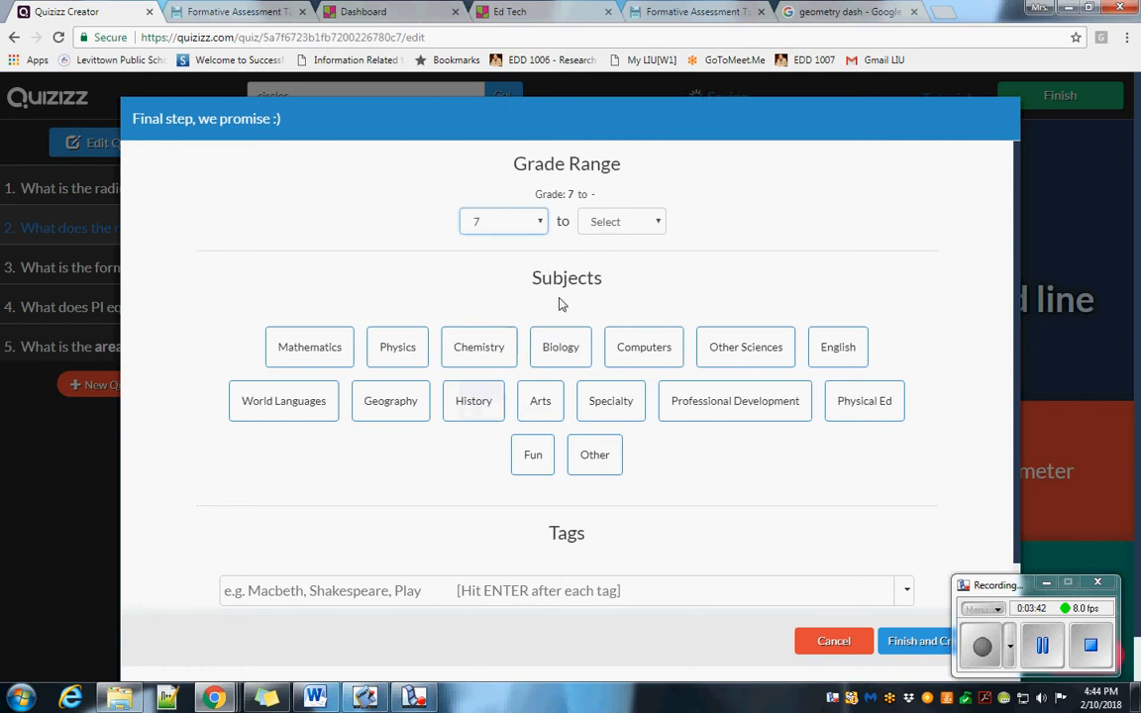
left_click(619, 222)
left_click(614, 395)
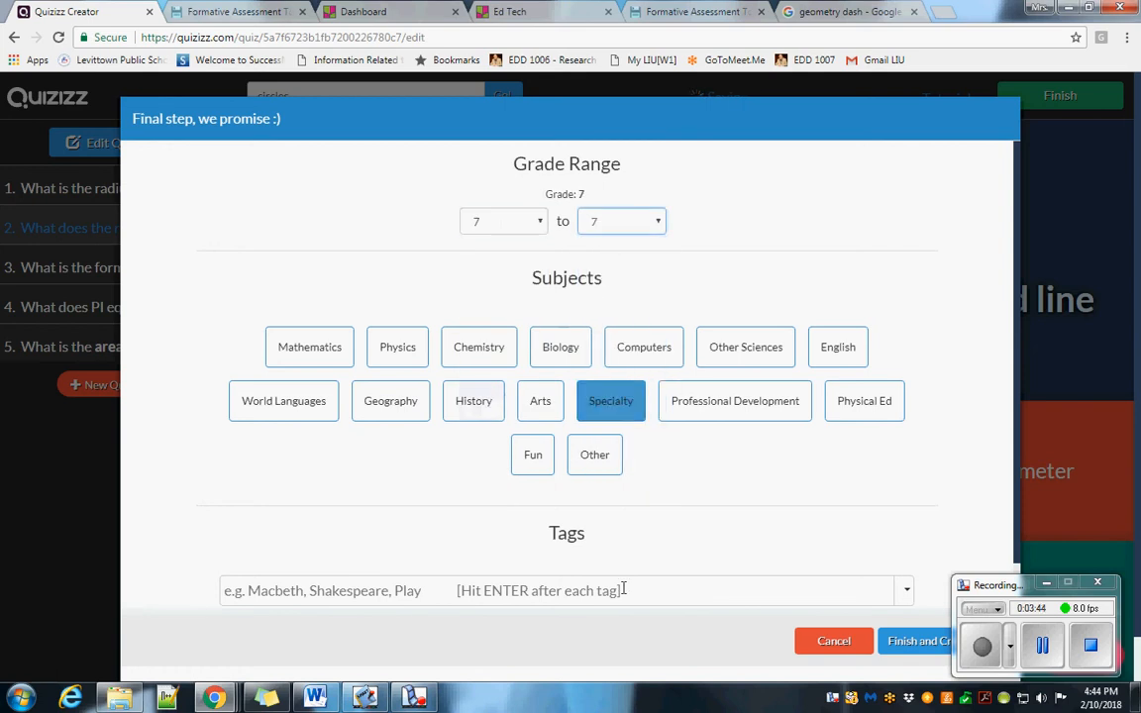
Step: Set the quiz's subject to Mathematics and its topic to Geometry
left_click(313, 350)
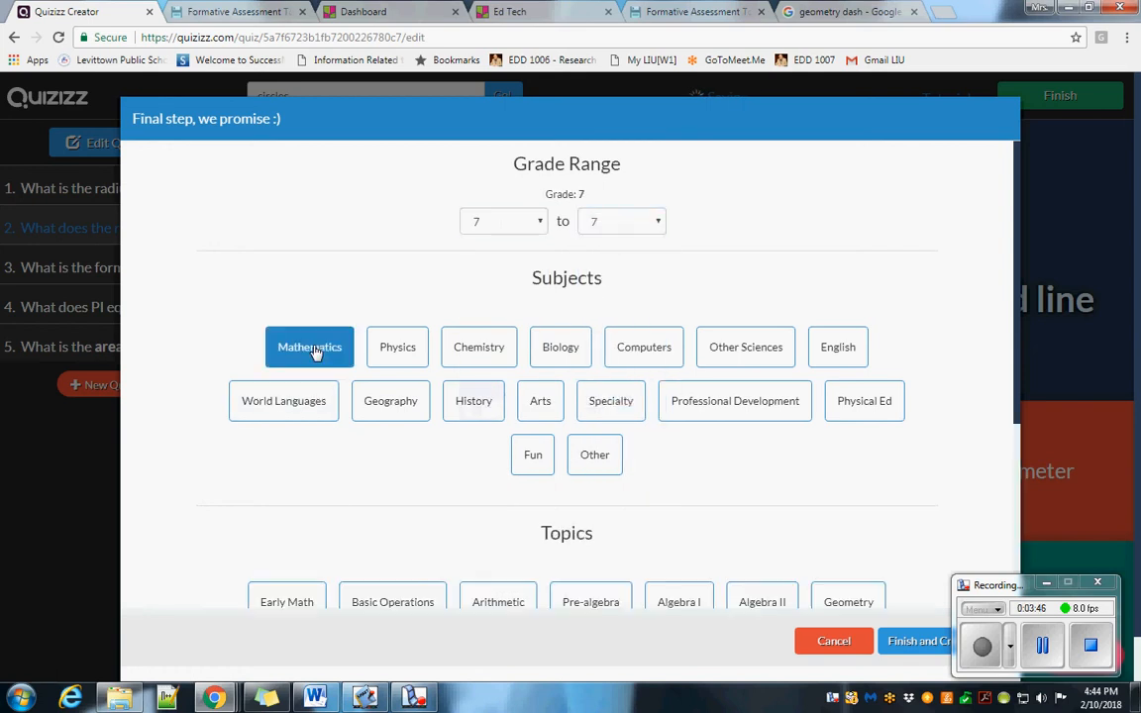
scroll(297, 297, "down", 1)
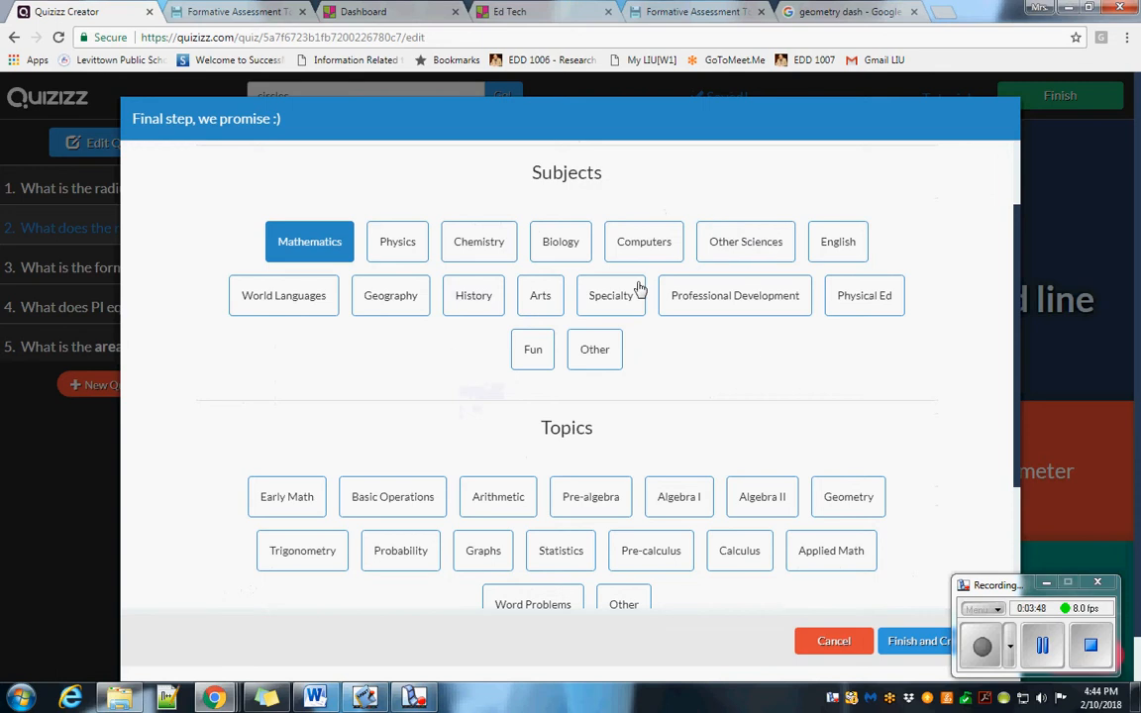
scroll(624, 371, "down", 2)
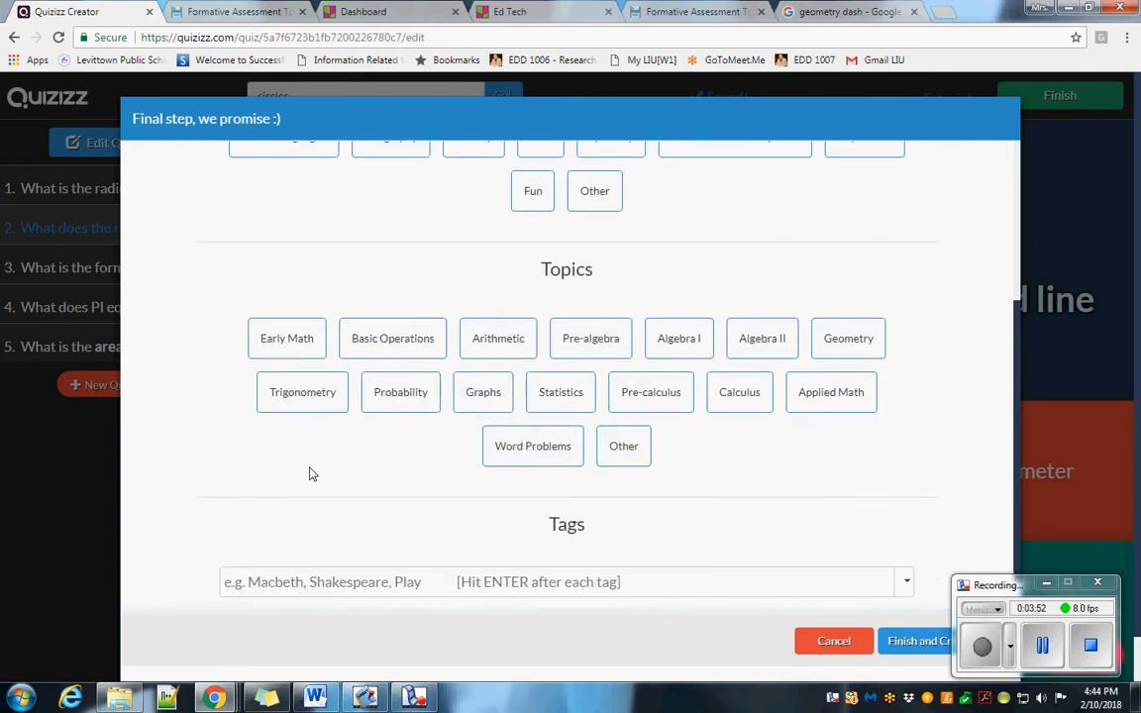
left_click(812, 363)
scroll(693, 368, "down", 1)
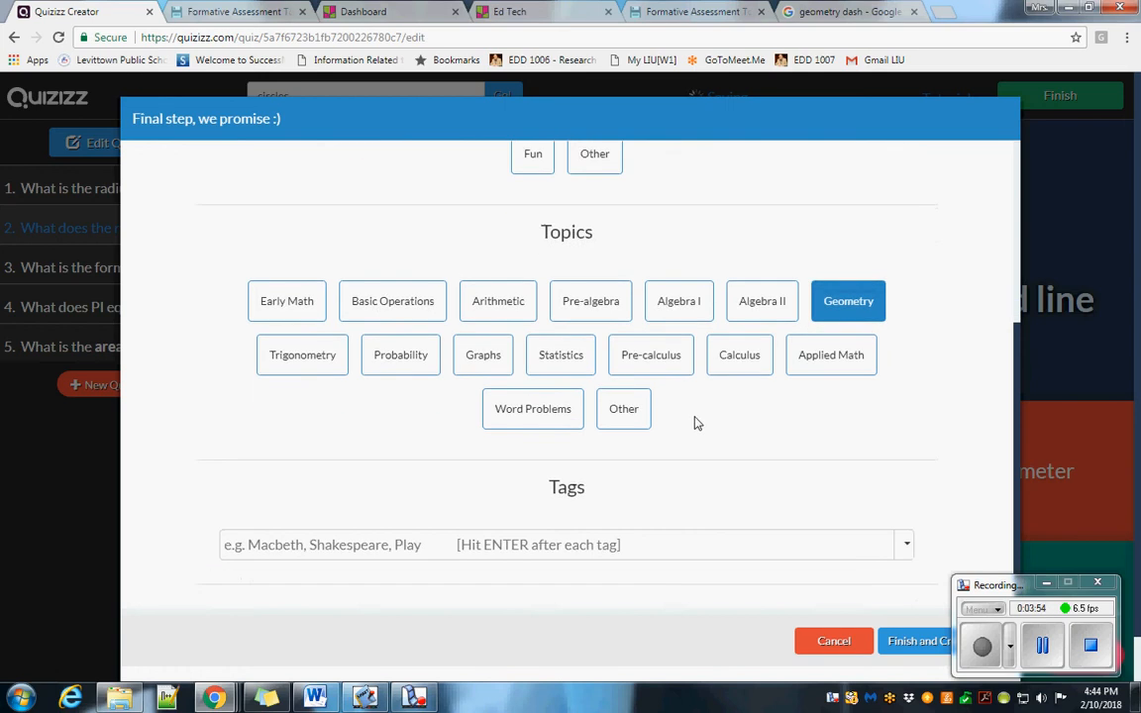
Step: Add the teacher's name as a tag for the quiz
left_click(354, 541)
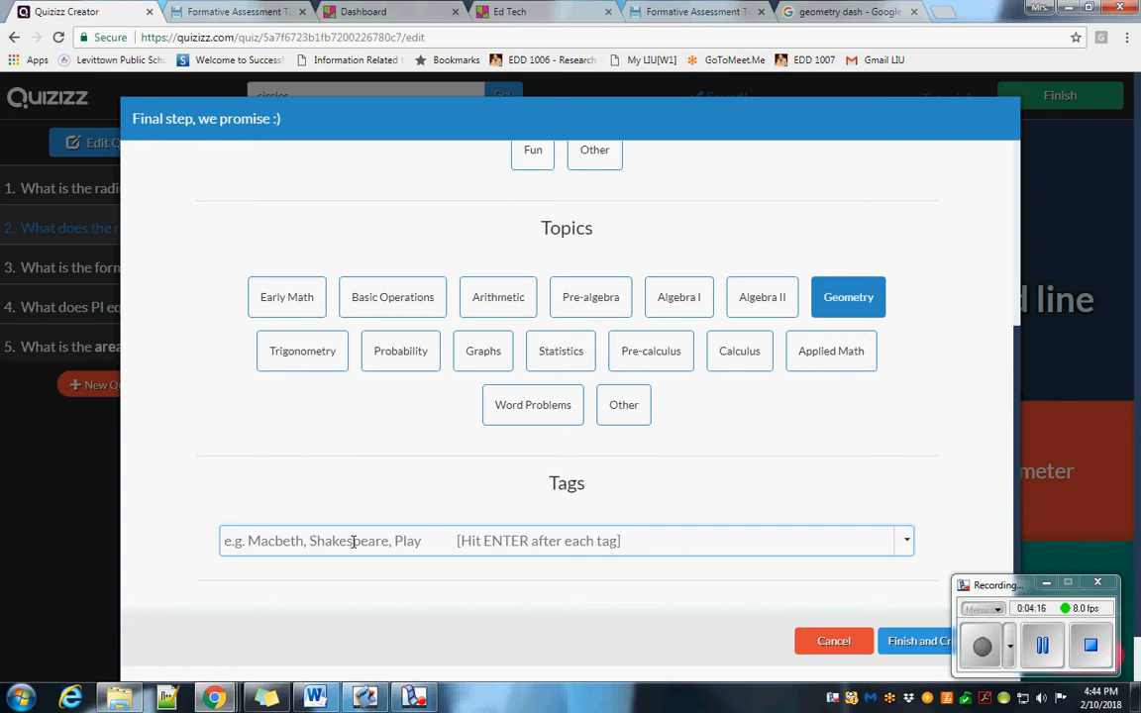
type("Dr K.")
key("Return")
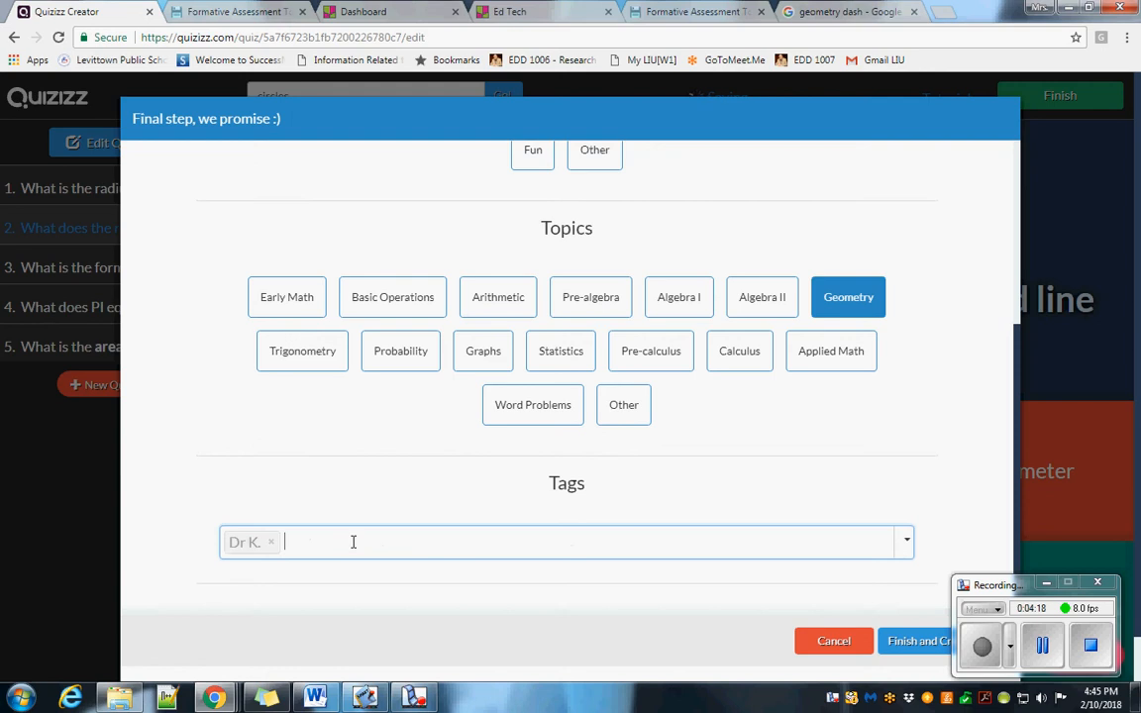
Step: Add the tags "circles" and "7th grade modified" and finish creating the quiz
type("circles")
key("Return")
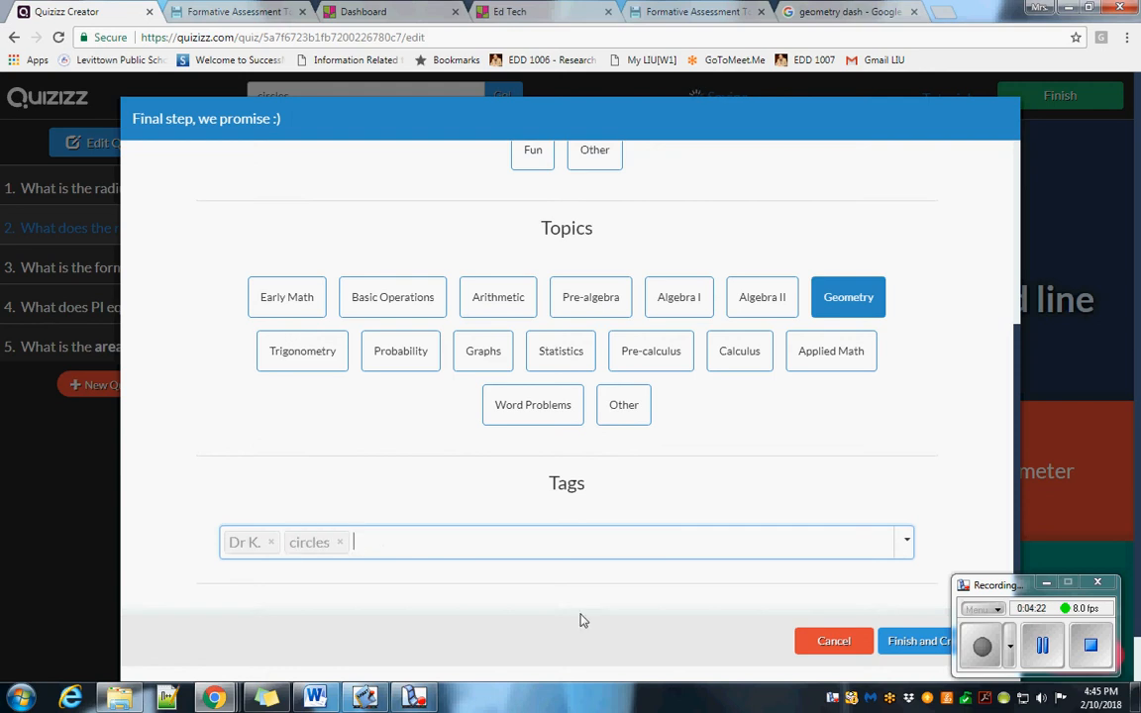
type("7th grade modified")
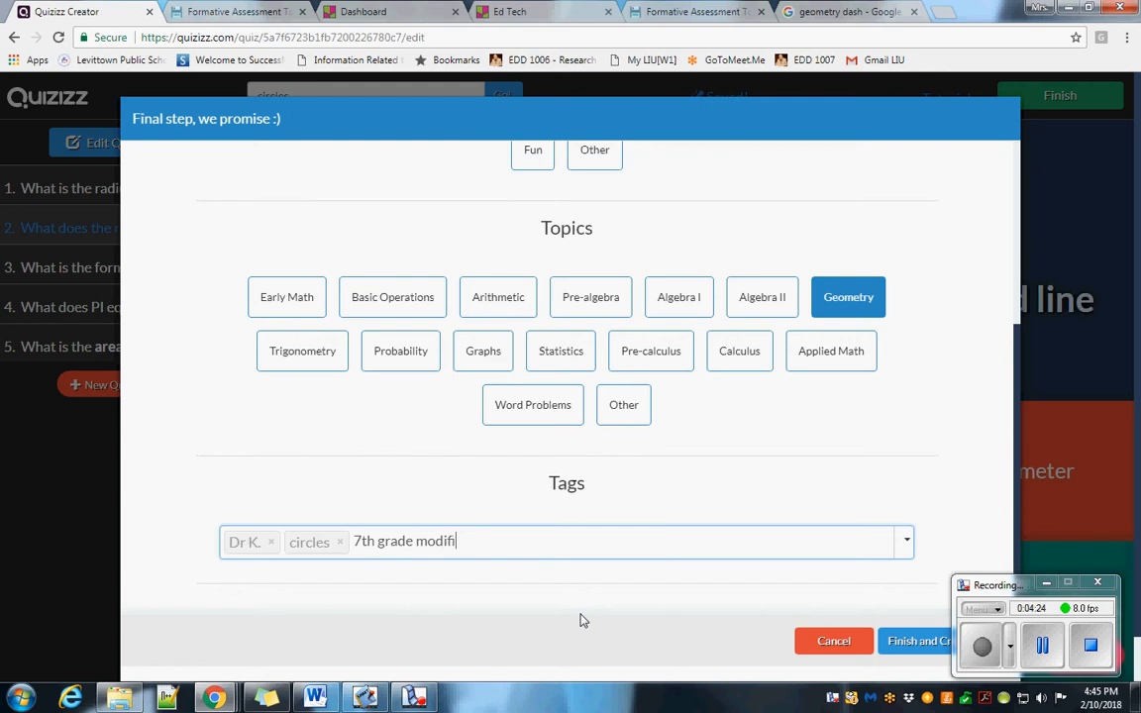
key("Return")
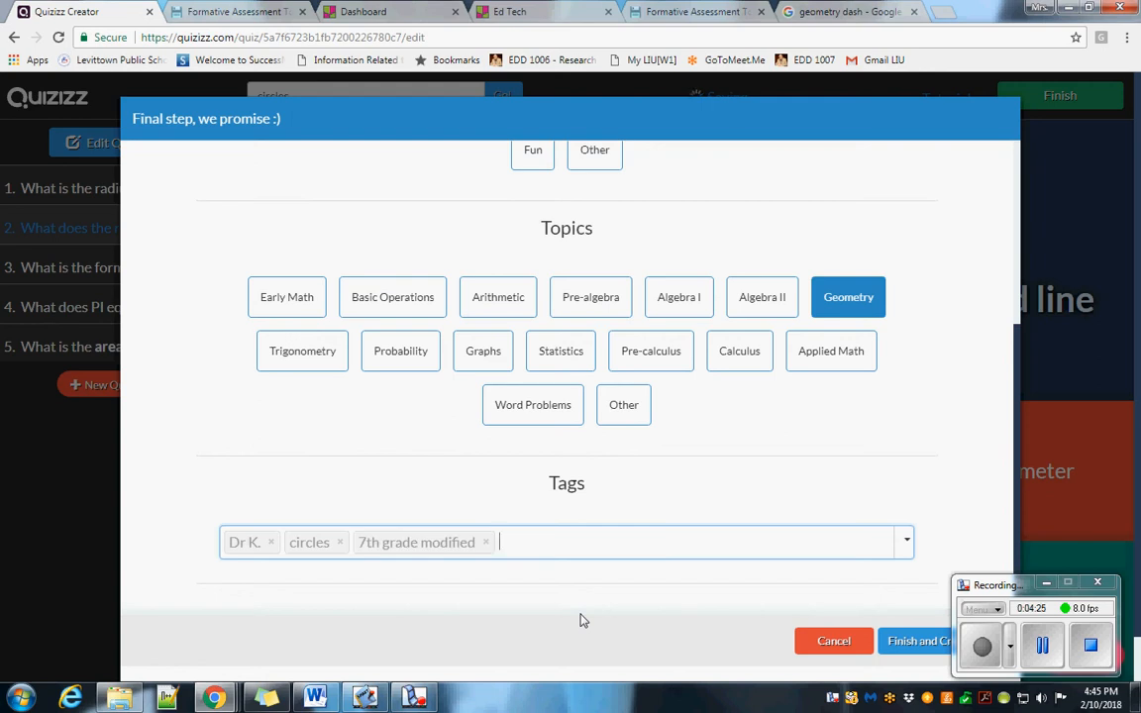
left_click(920, 644)
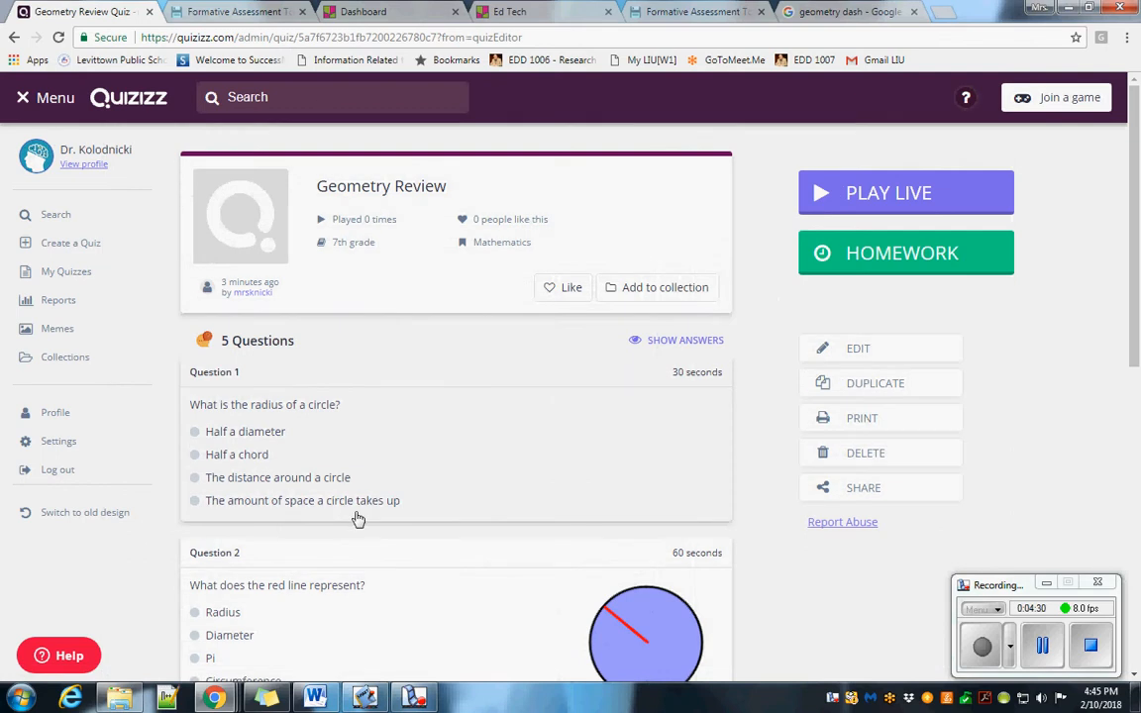
Step: Review all questions of the Geometry Review quiz, reveal the correct answers and hide them again
scroll(435, 460, "down", 4)
scroll(485, 474, "down", 3)
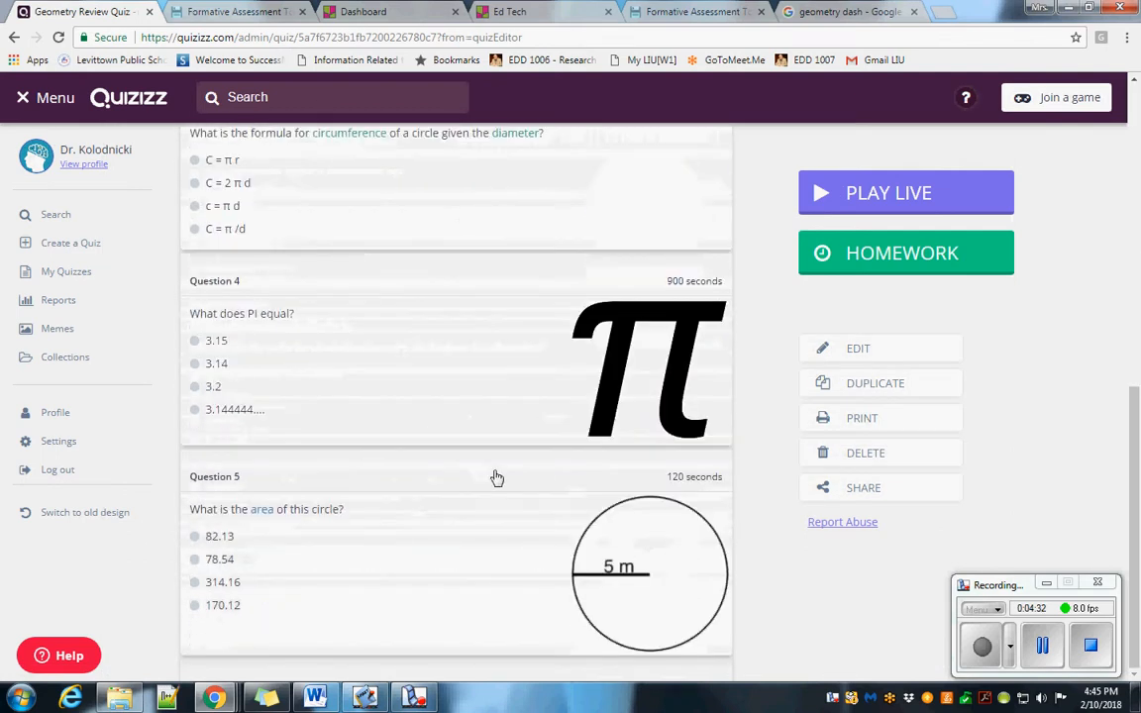
scroll(493, 476, "up", 7)
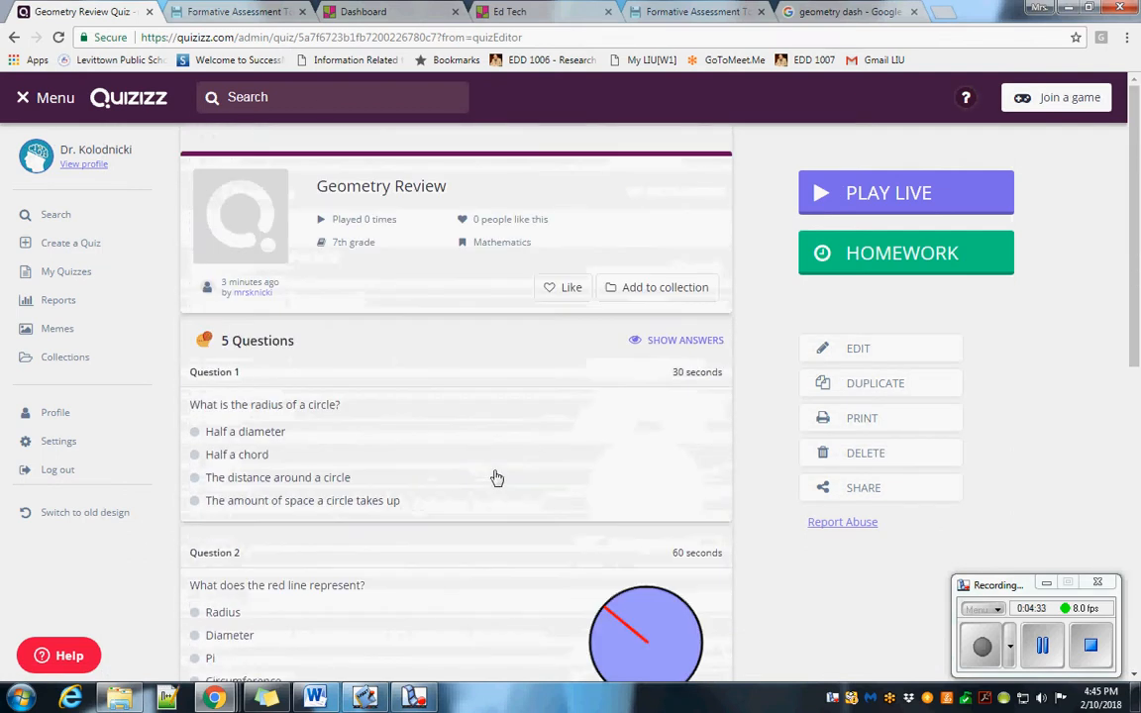
left_click(639, 340)
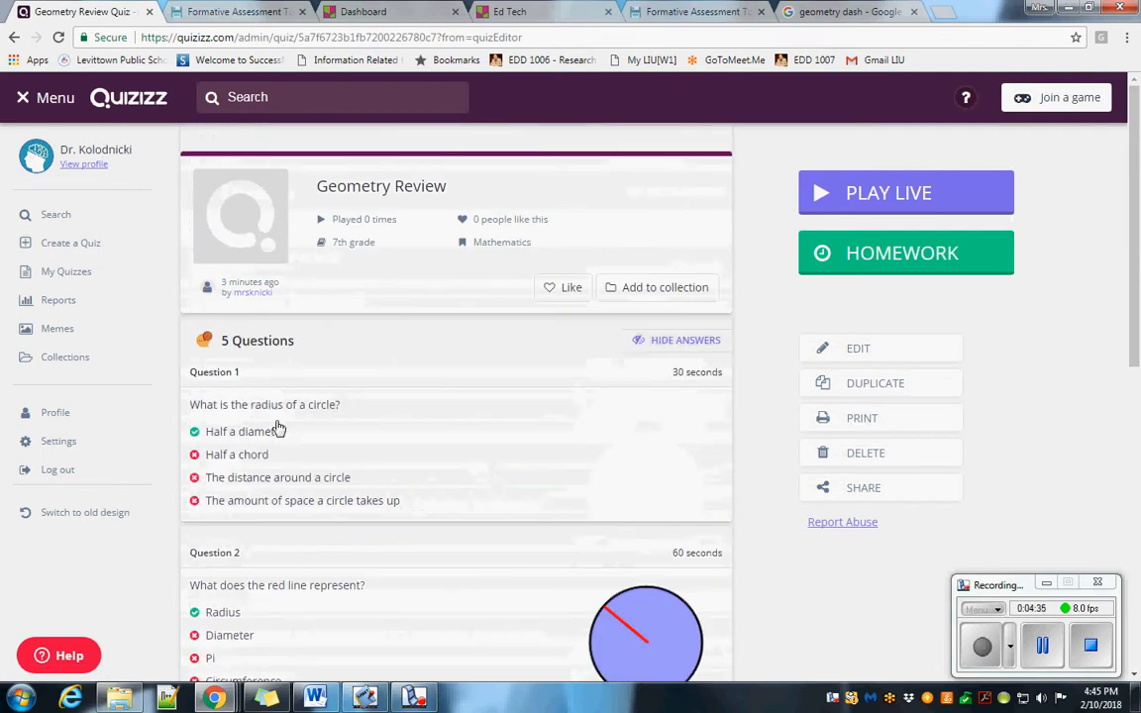
left_click(661, 342)
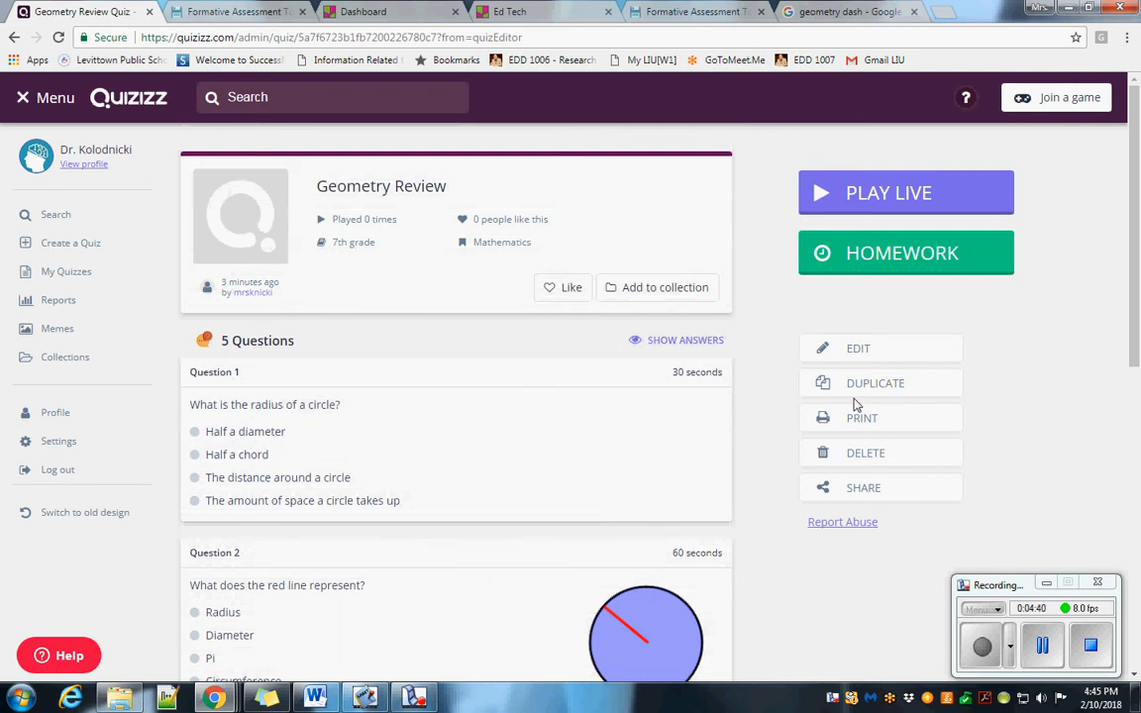
Step: Examine the quiz's sharing options, including the list of teachers at the school, and close them
left_click(861, 492)
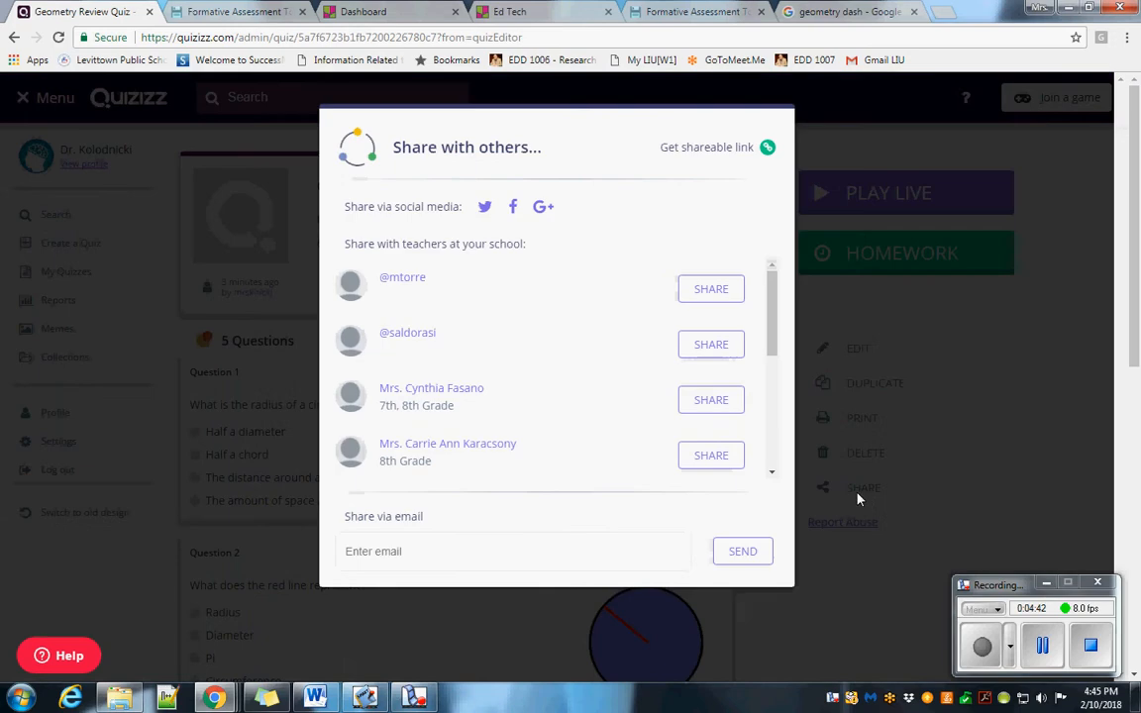
scroll(441, 357, "down", 5)
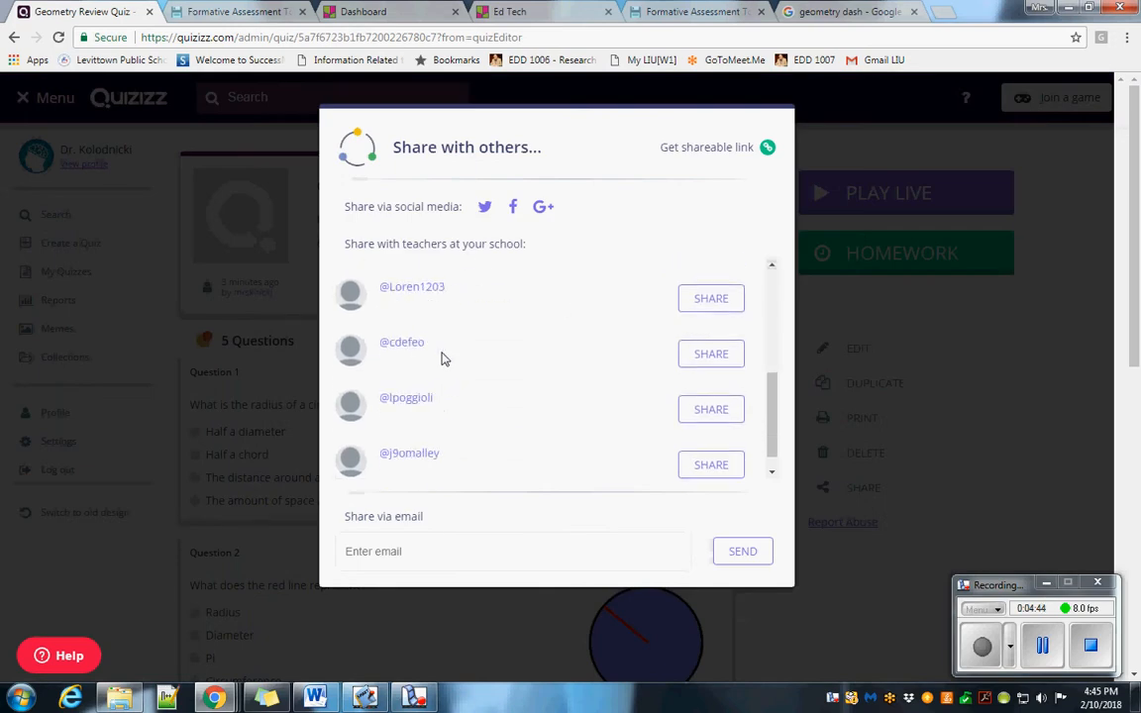
scroll(430, 424, "up", 5)
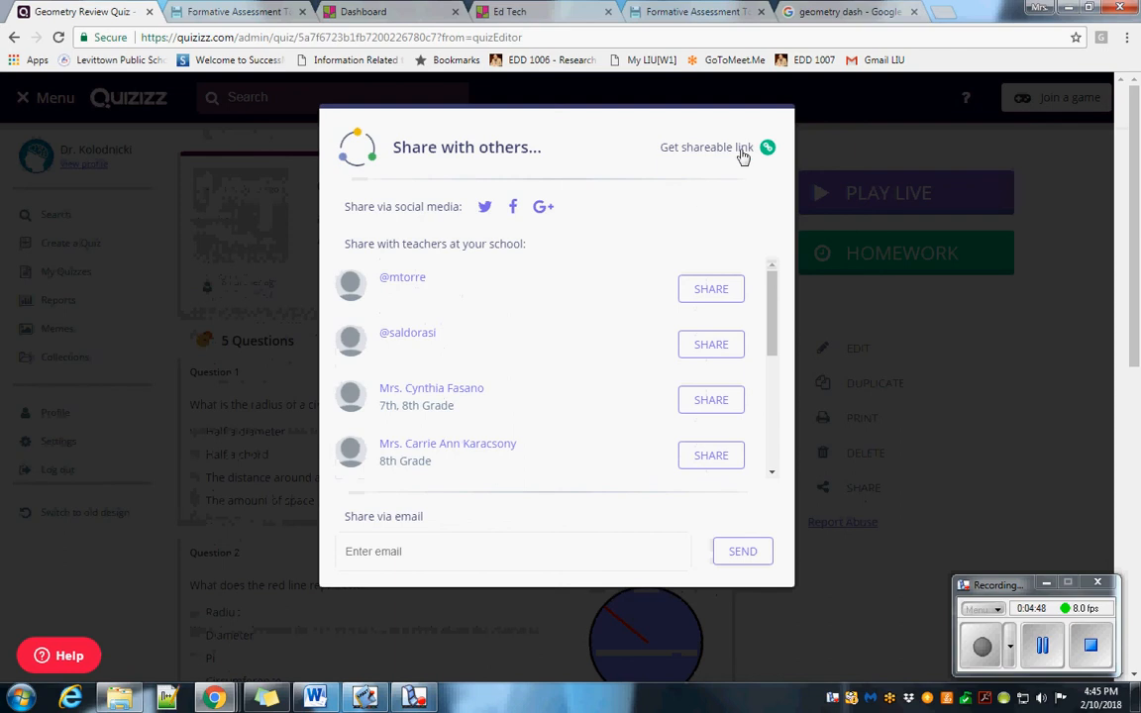
left_click(1054, 332)
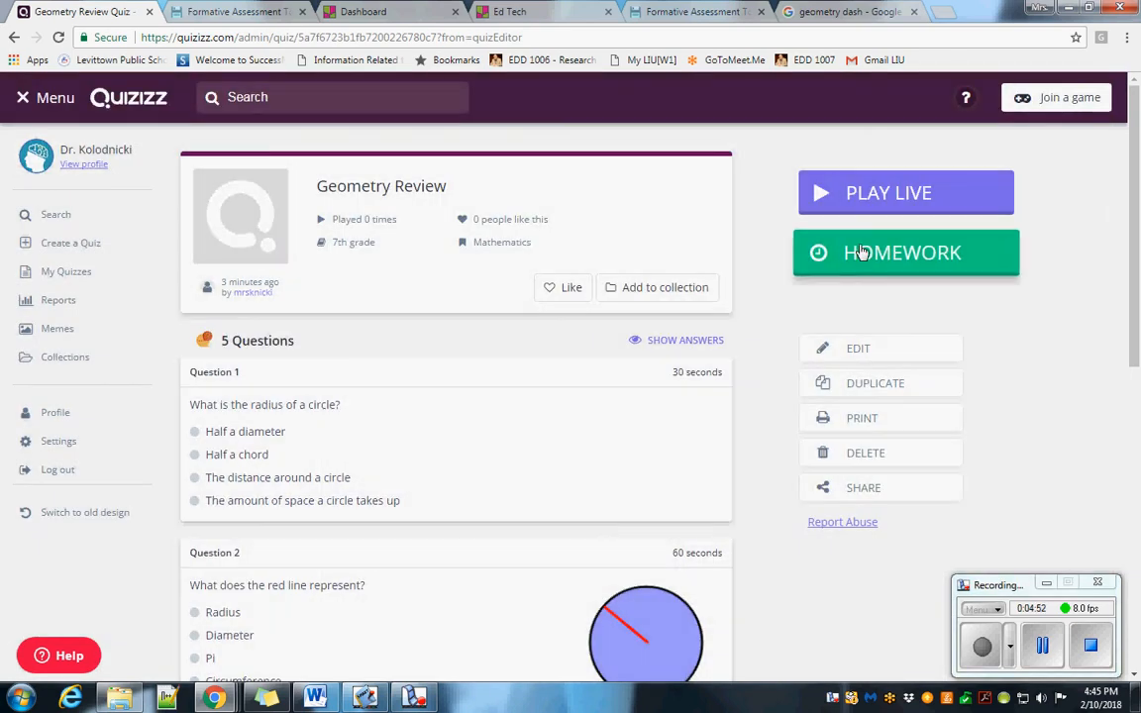
Step: Open the live game setup for the quiz and examine its question settings and game settings
left_click(919, 191)
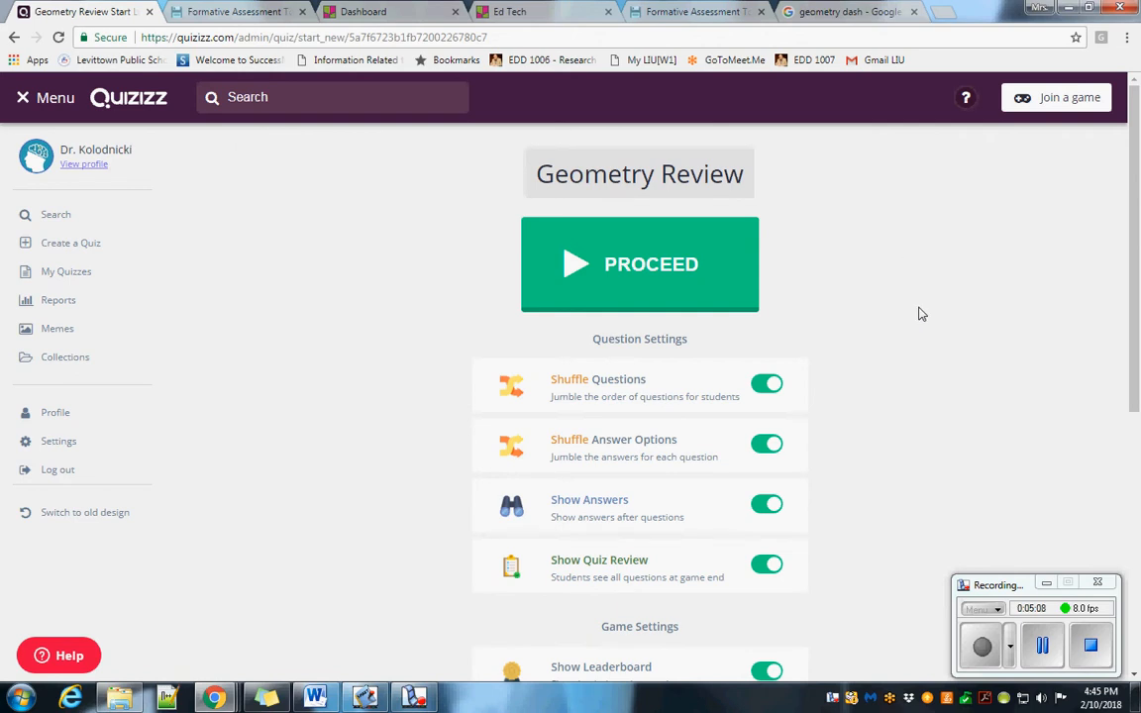
scroll(918, 315, "down", 3)
scroll(914, 320, "up", 3)
scroll(861, 392, "down", 1)
scroll(869, 389, "up", 1)
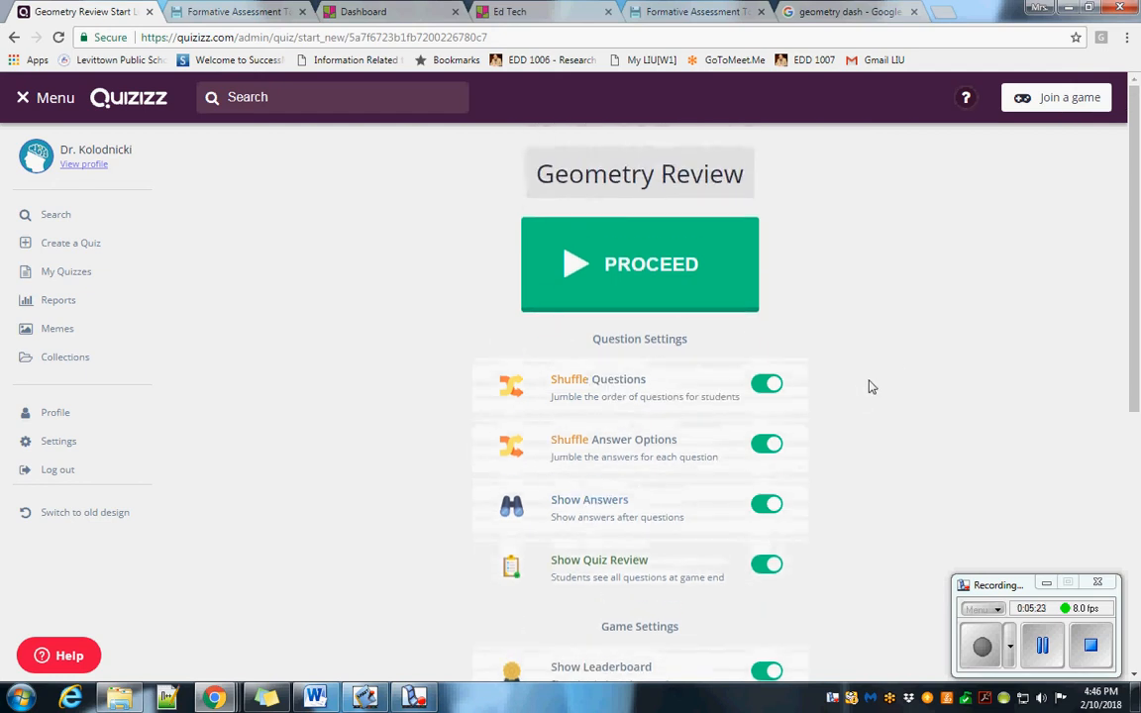
scroll(869, 391, "down", 1)
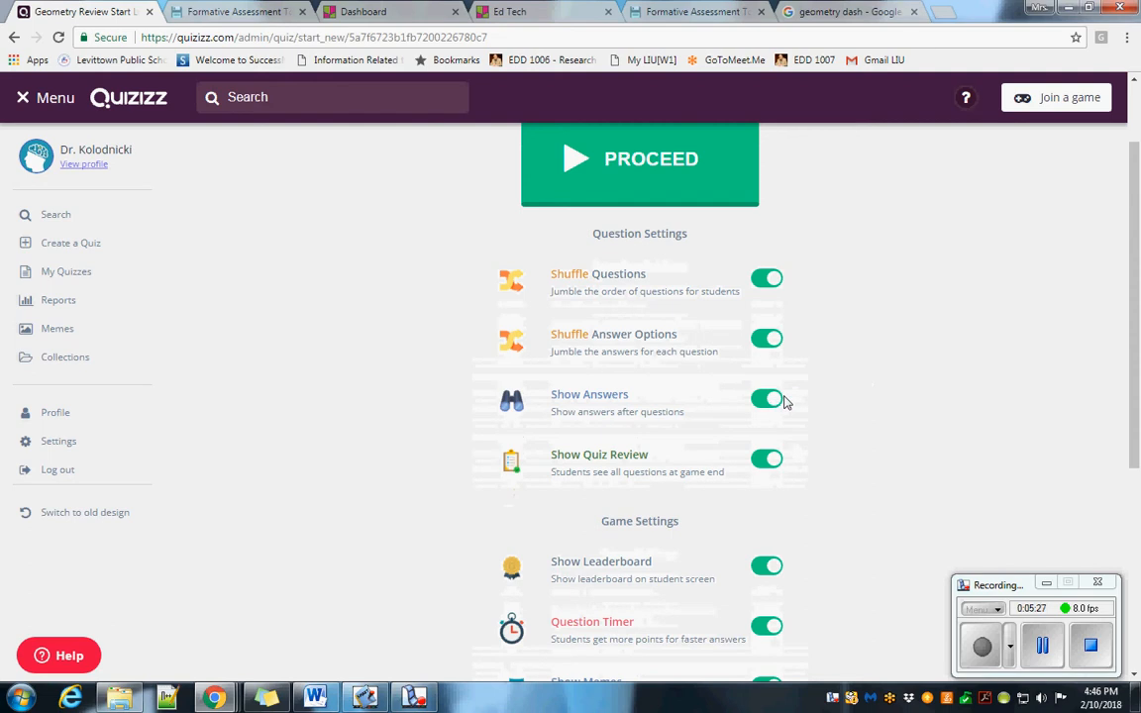
scroll(789, 401, "down", 2)
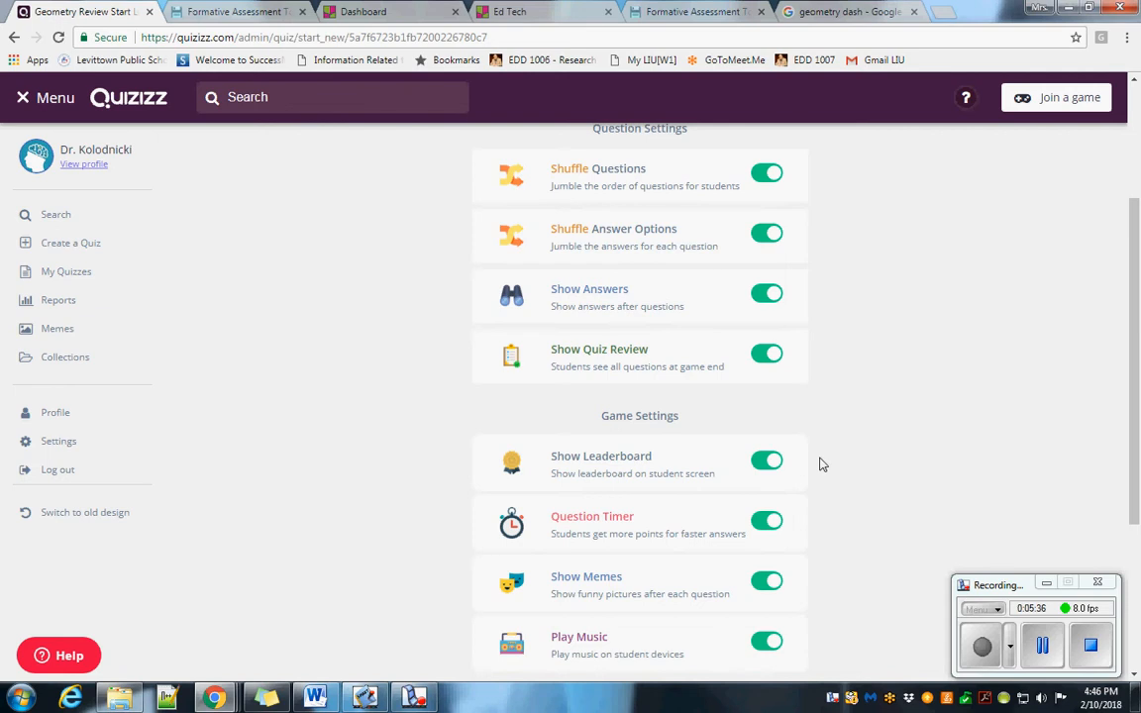
scroll(828, 463, "up", 3)
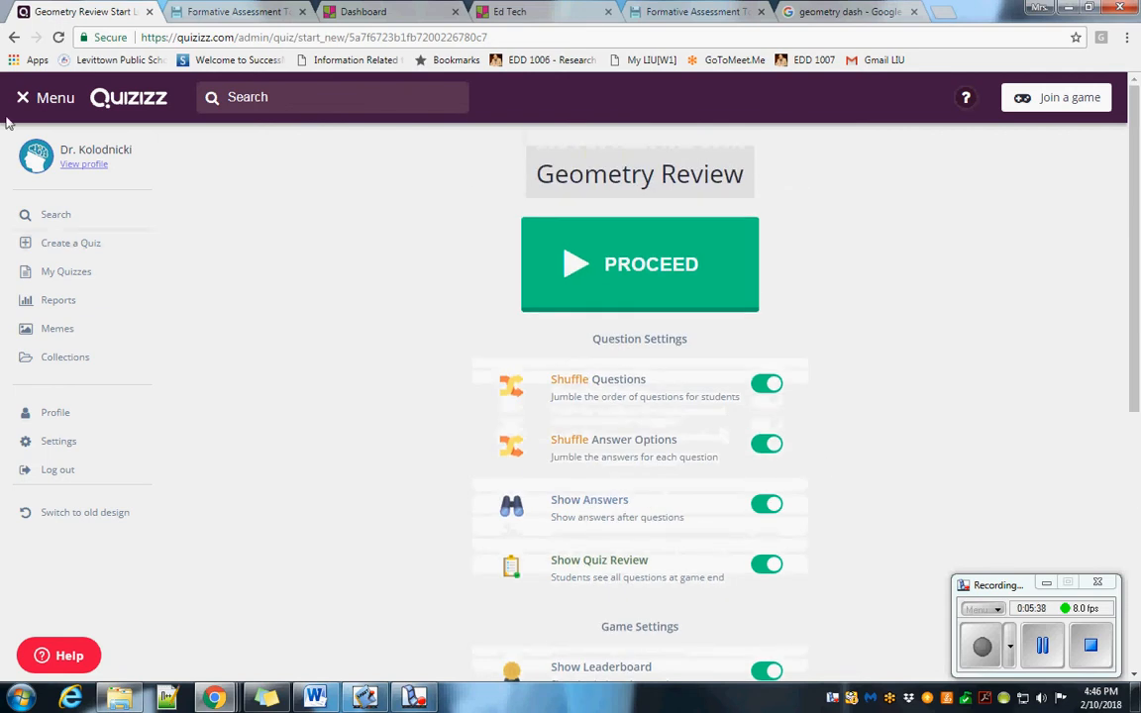
Step: Return to the quiz, open its homework setup and examine the available deadline dates without choosing a different one
left_click(14, 37)
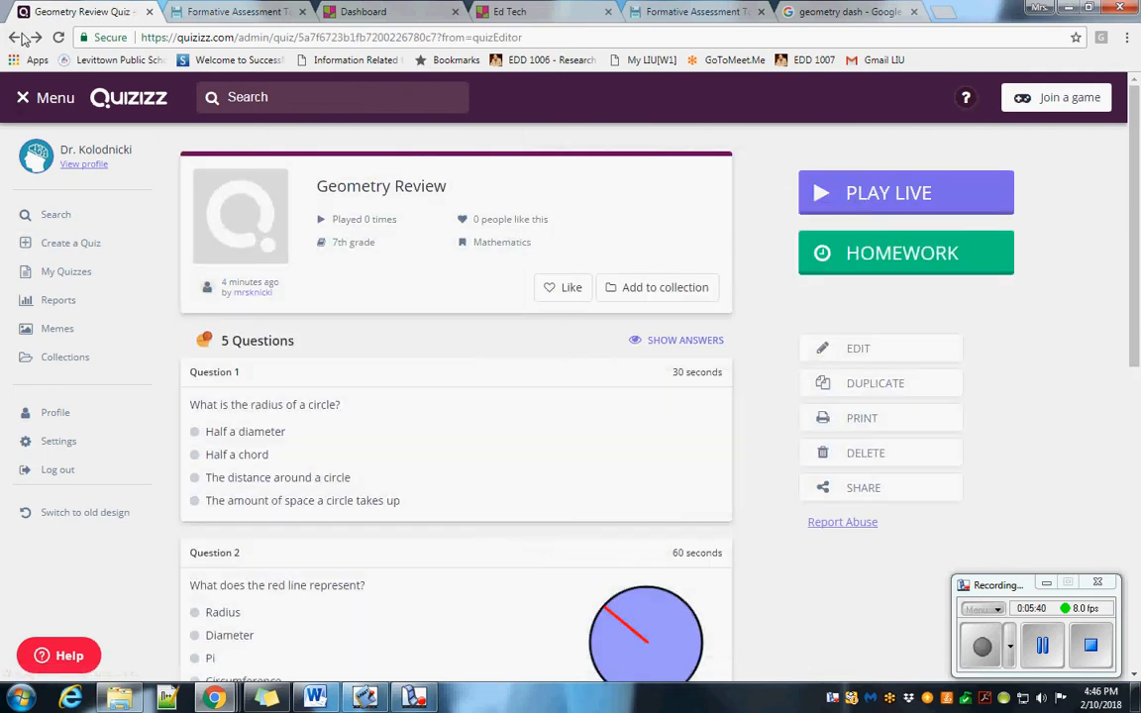
left_click(860, 259)
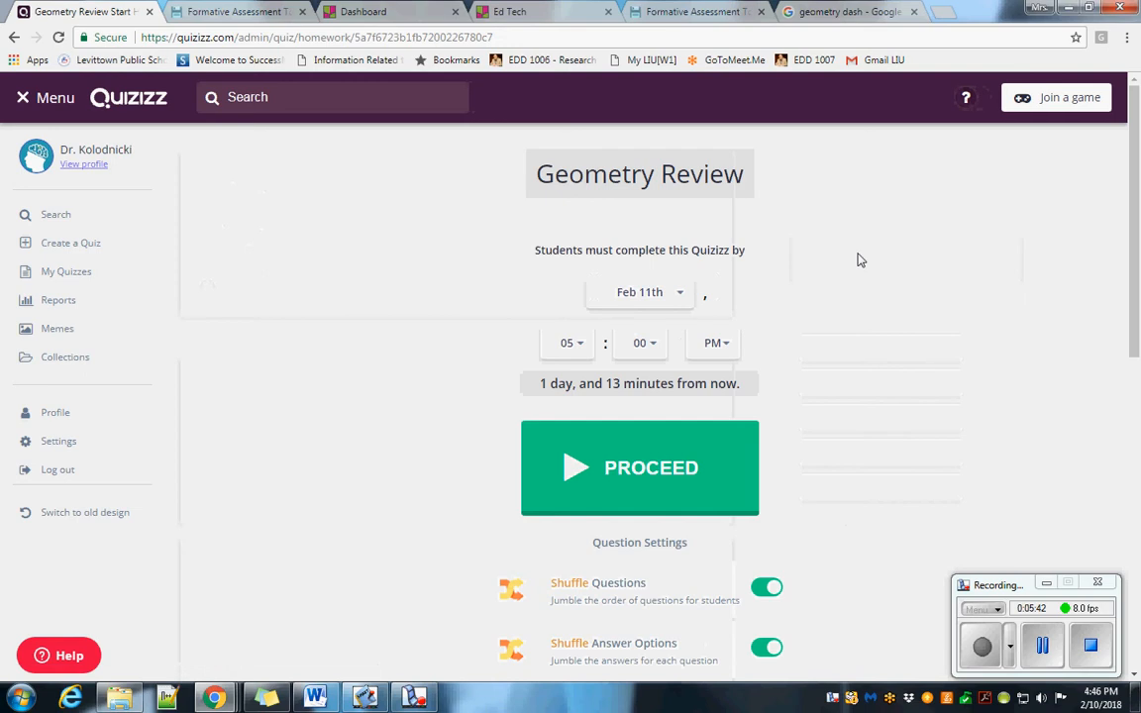
left_click(680, 293)
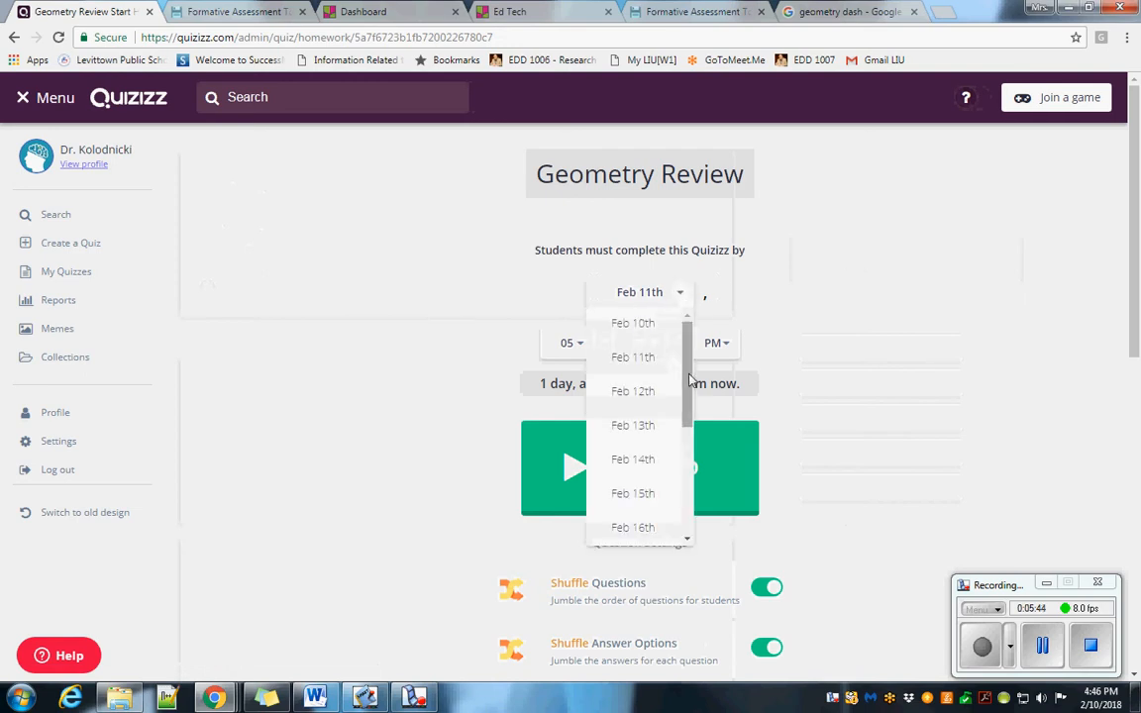
left_click_drag(686, 327, 682, 436)
left_click(883, 367)
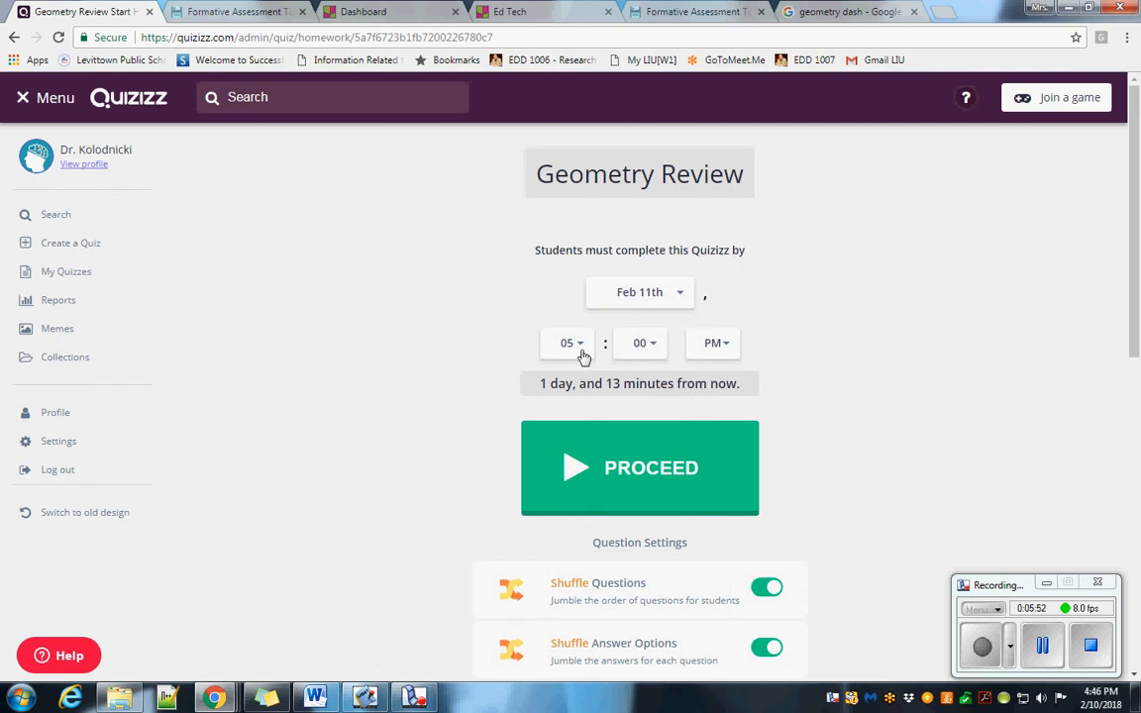
Step: Check the homework settings, launch the assignment with a deadline of Feb 11th at 05:00 PM, and end it
scroll(783, 376, "down", 5)
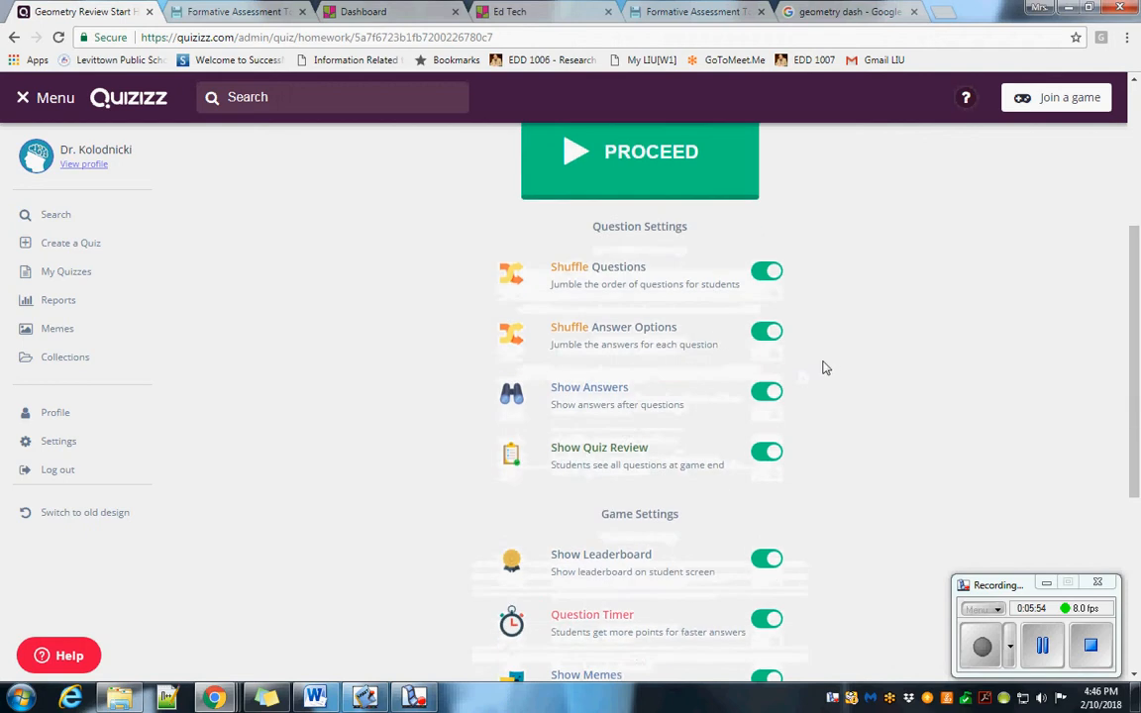
scroll(838, 355, "up", 6)
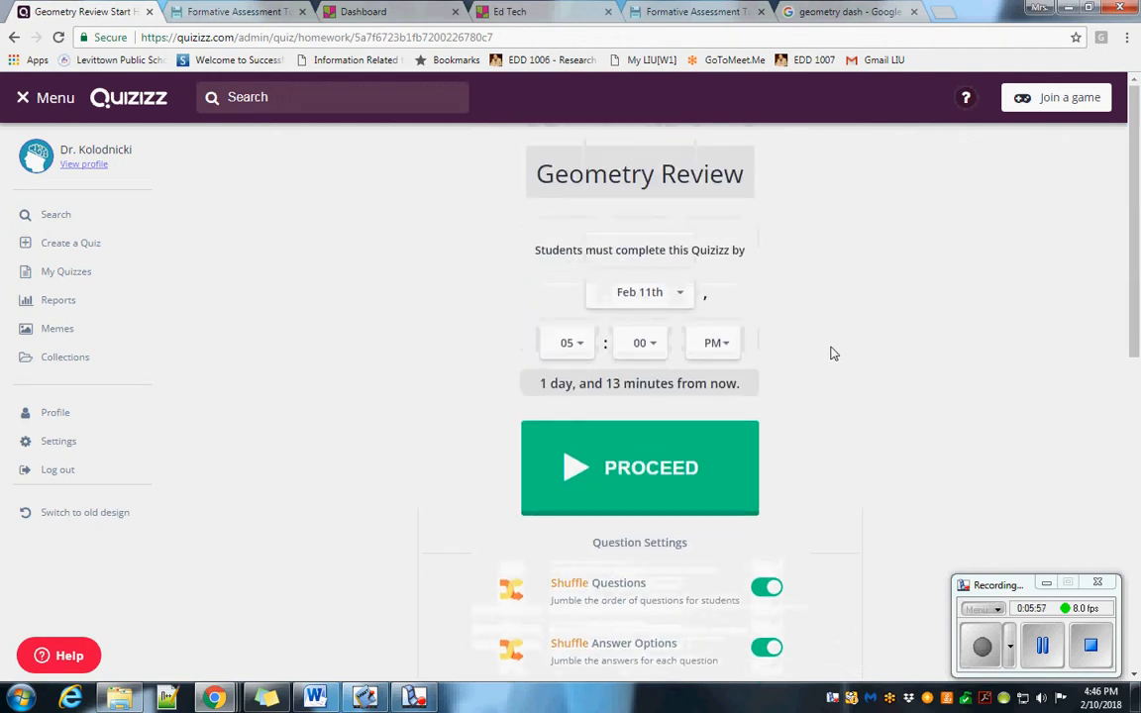
left_click(667, 469)
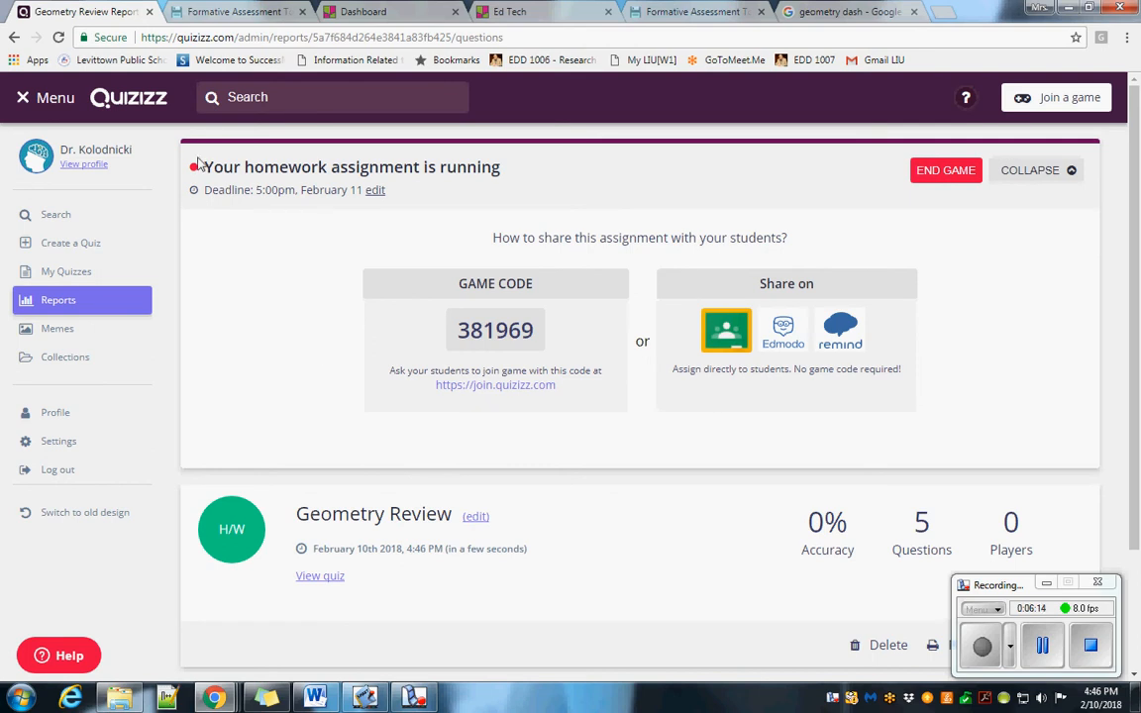
left_click(943, 170)
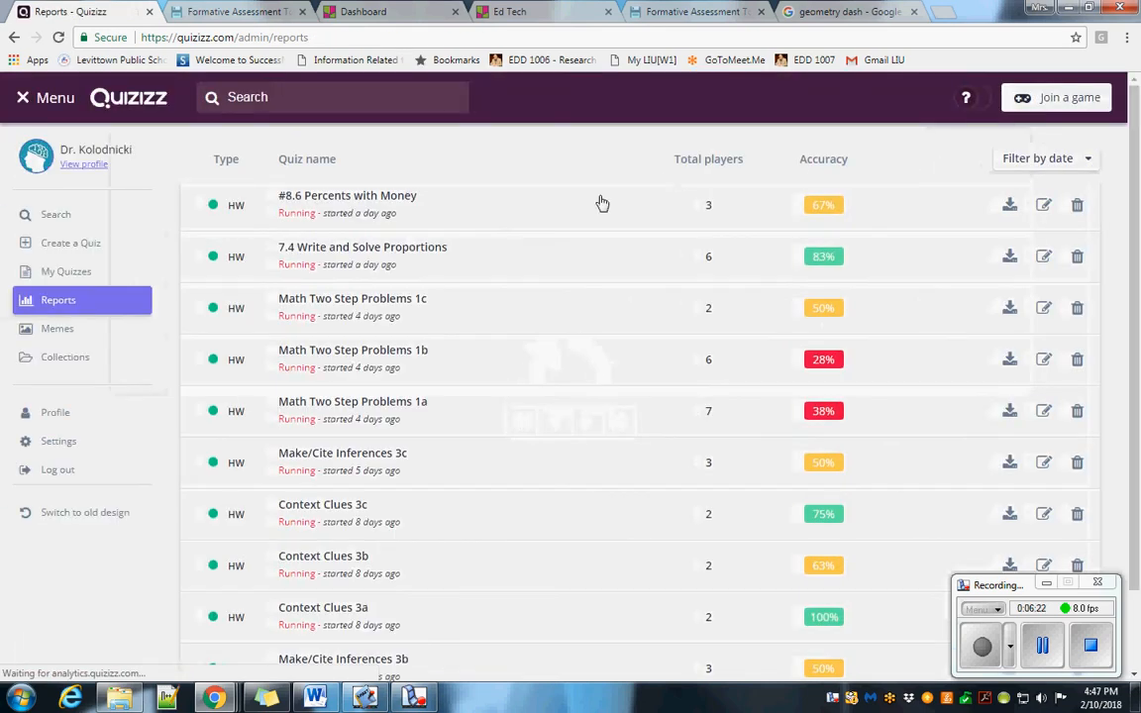
Step: Reopen the Geometry Review quiz from the teacher's own quizzes and create a live game from it
left_click(89, 273)
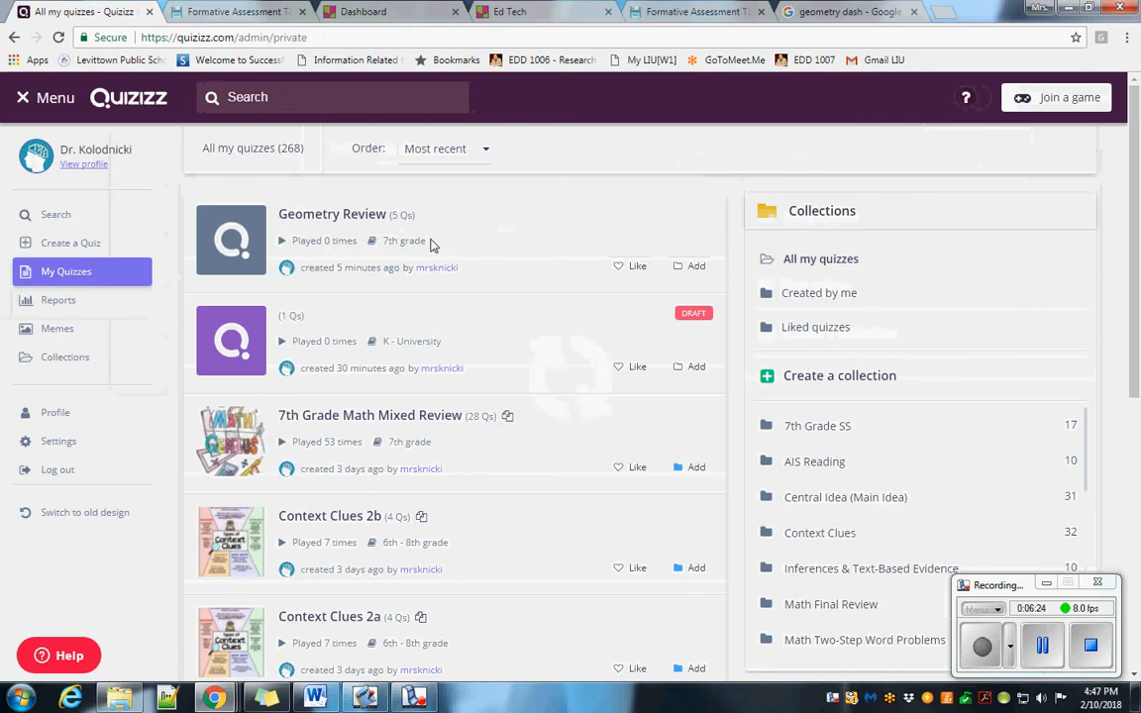
left_click(360, 212)
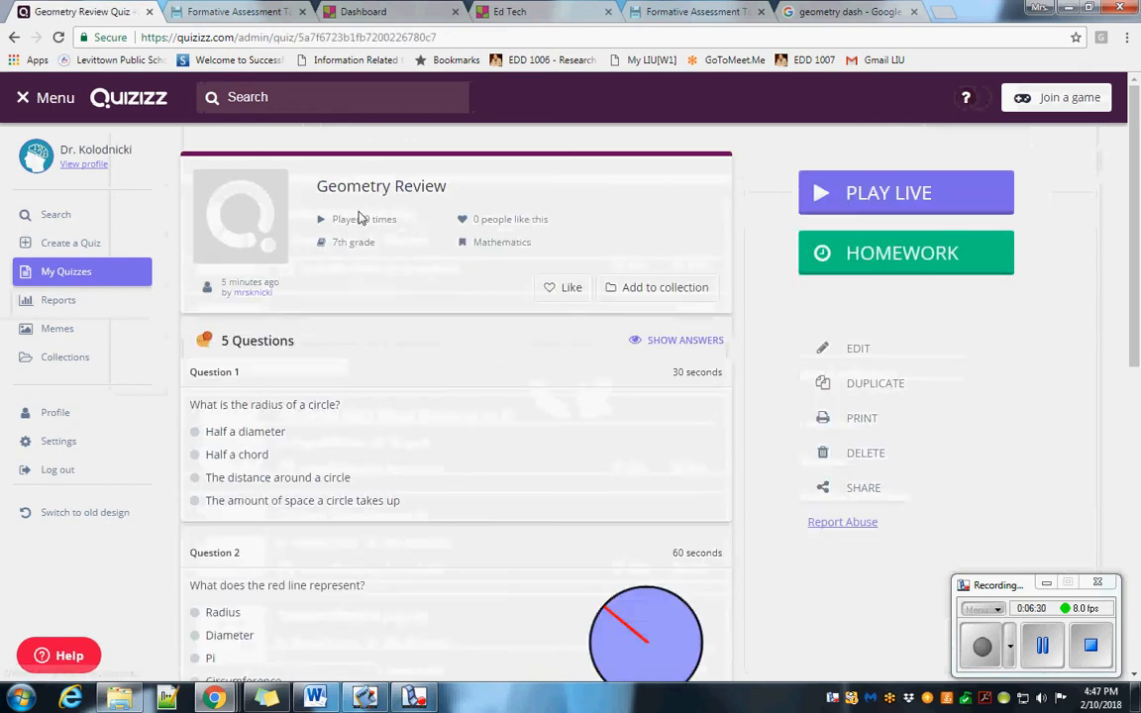
left_click(891, 204)
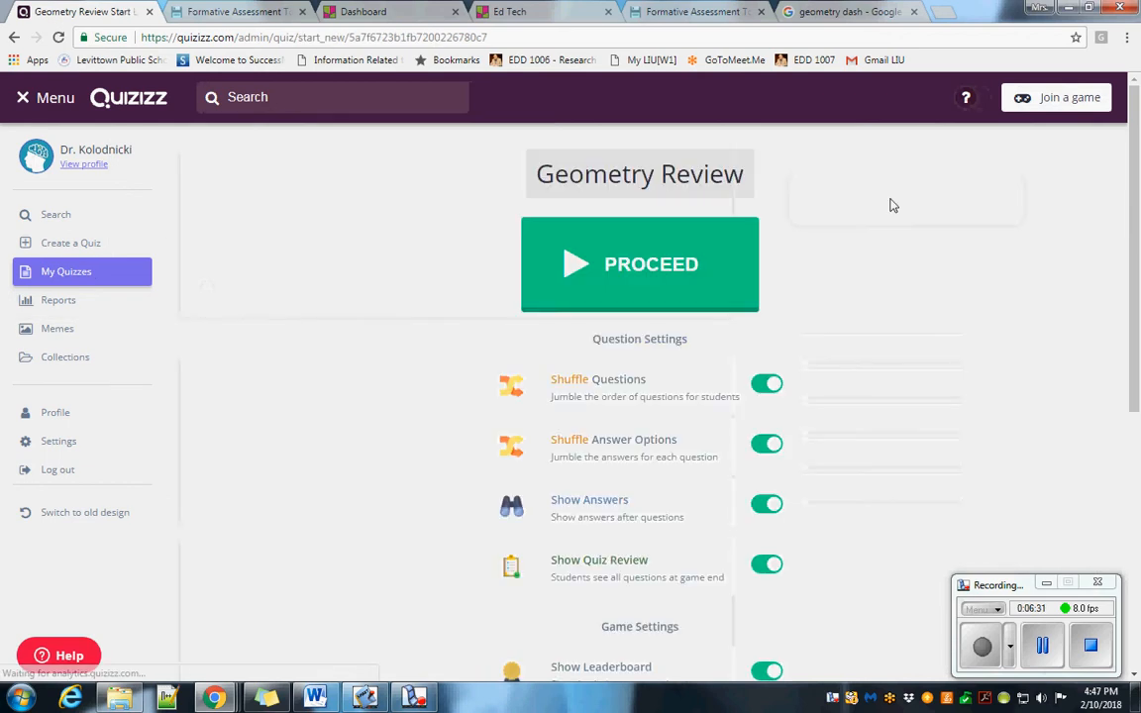
left_click(672, 261)
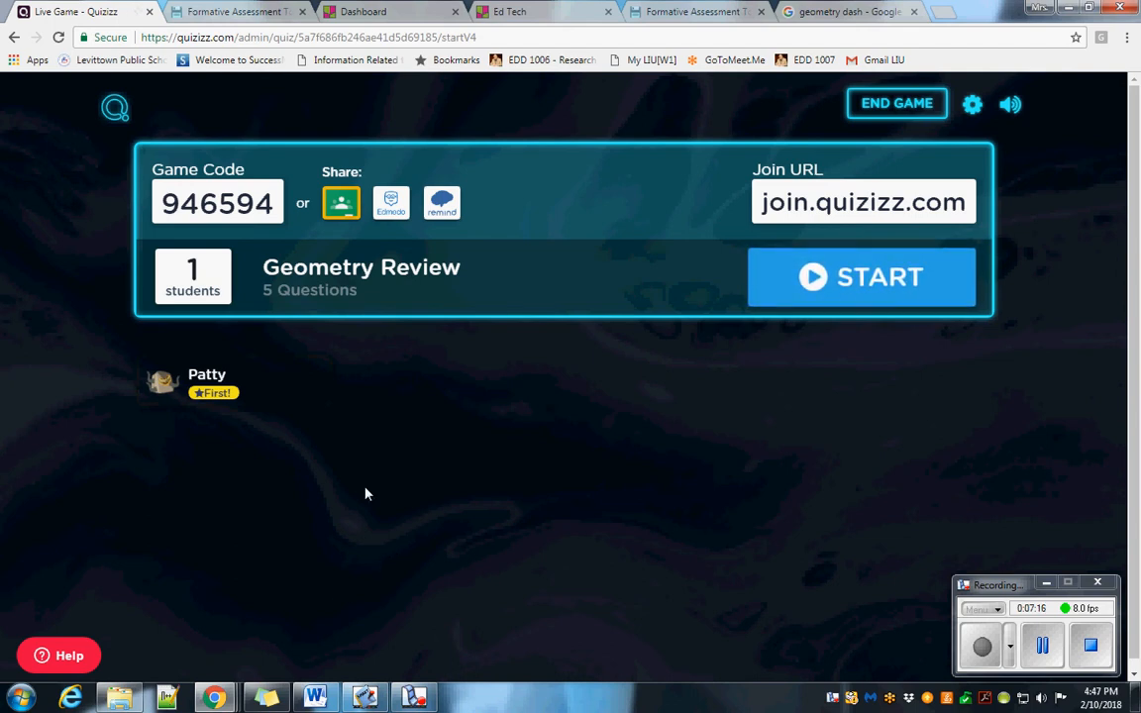
Step: Check the remove option on the joined student in the waiting room and start the live game
mouse_move(183, 418)
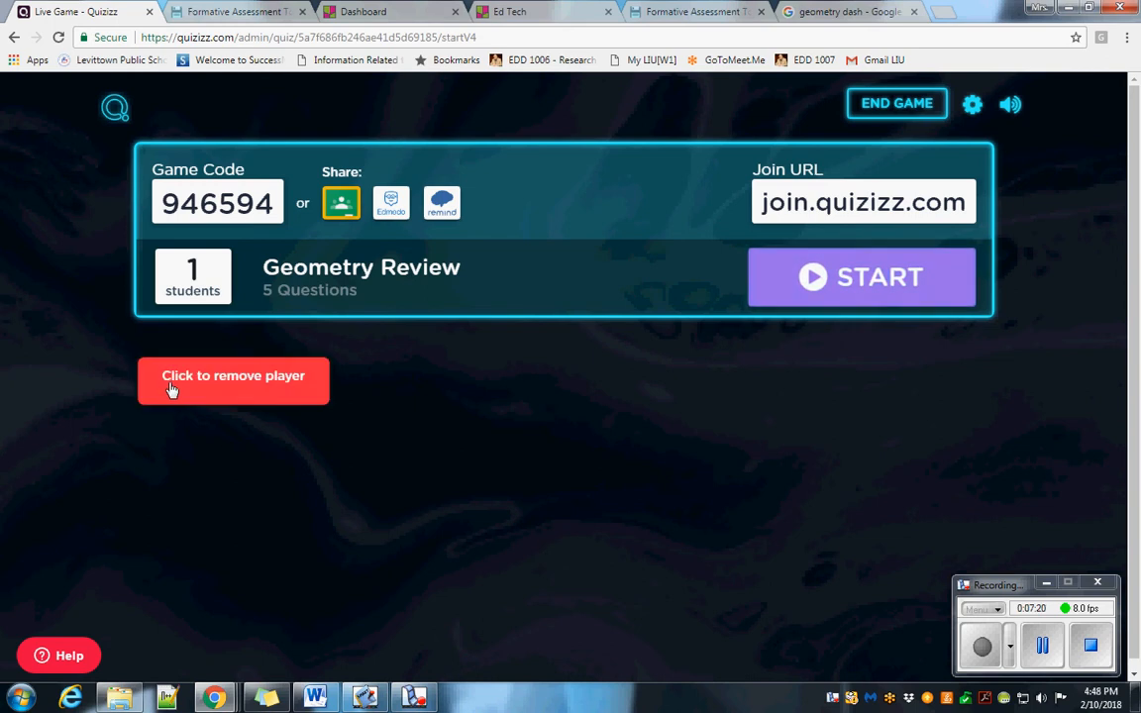
mouse_move(181, 393)
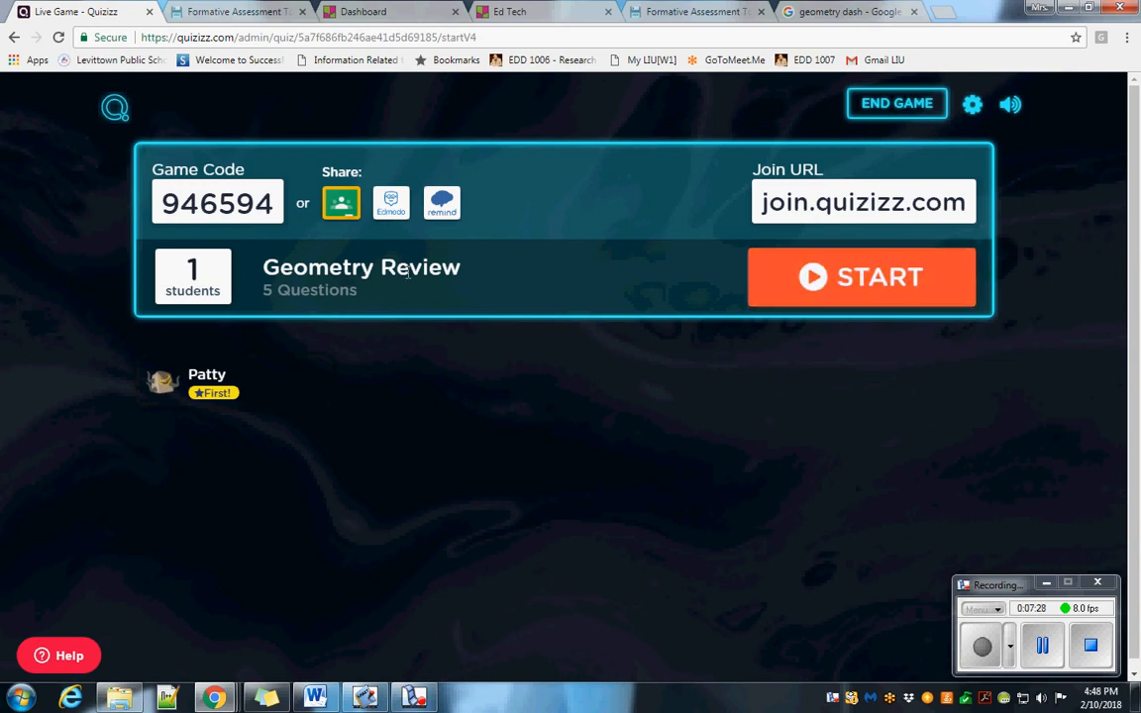
left_click(832, 282)
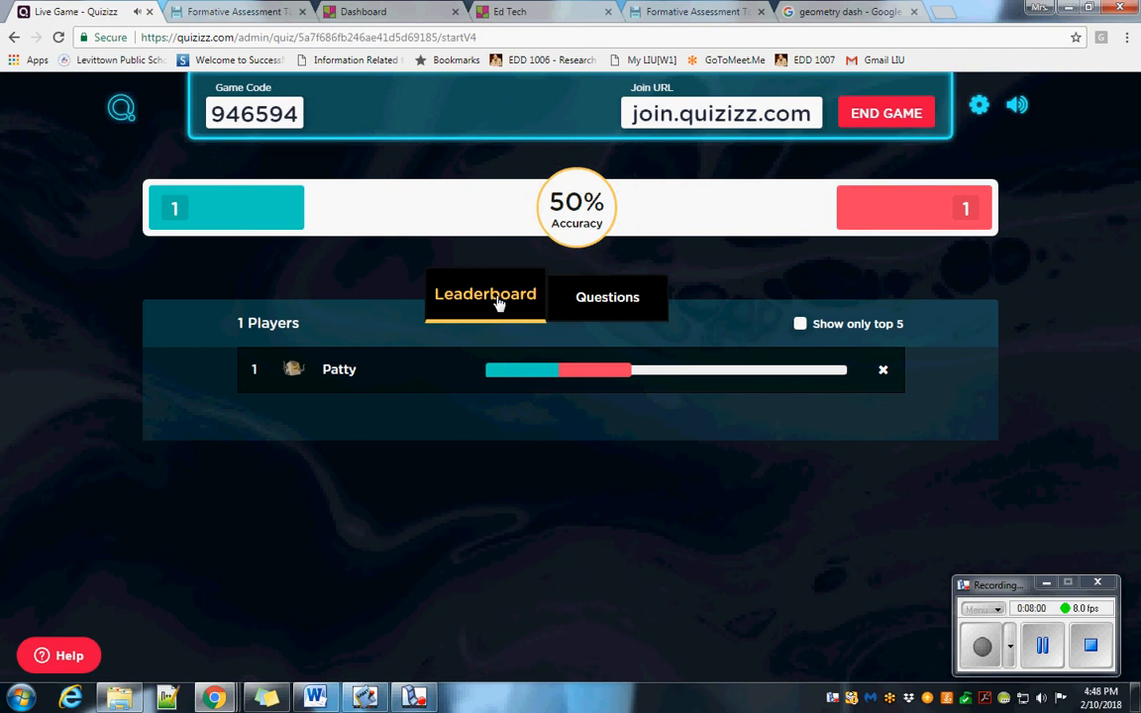
Step: Examine the per-question results of the running live game, including average time taken and correct answers
left_click(614, 301)
scroll(694, 492, "down", 1)
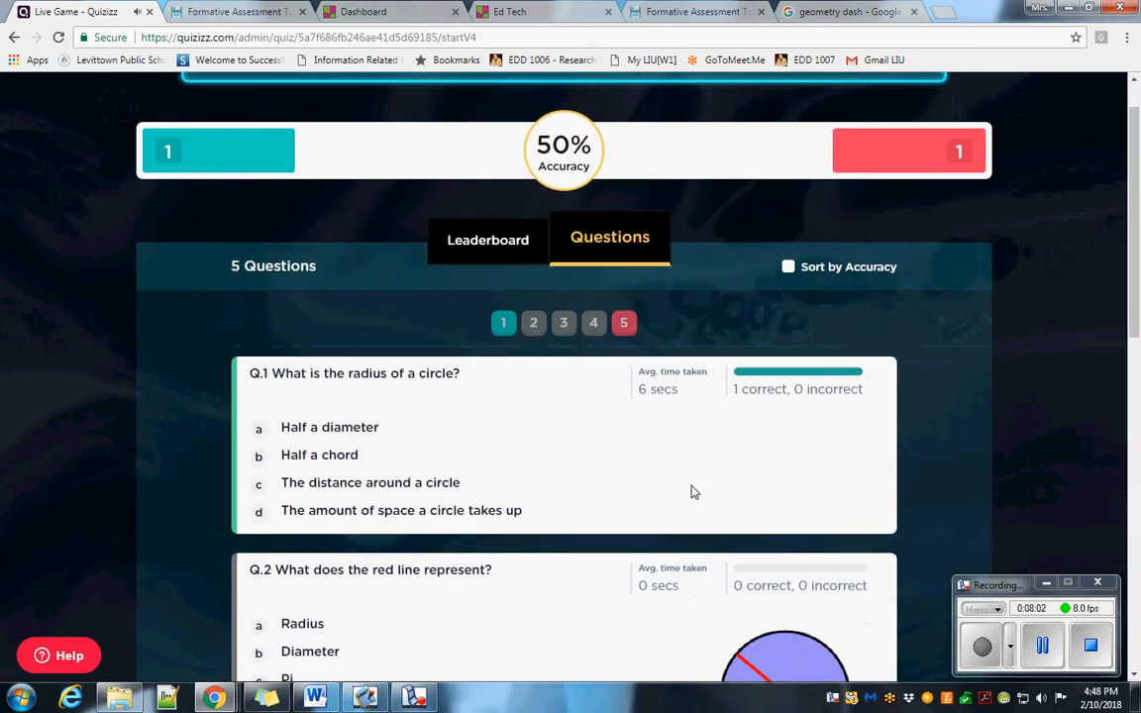
scroll(694, 493, "down", 1)
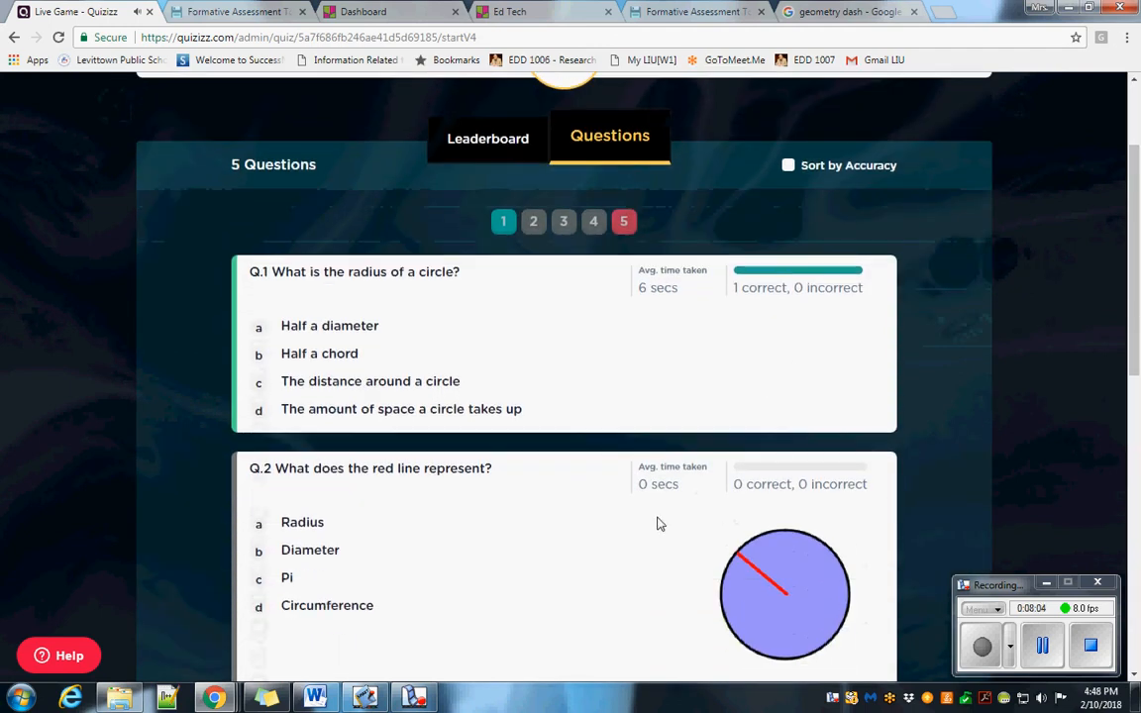
scroll(622, 546, "down", 1)
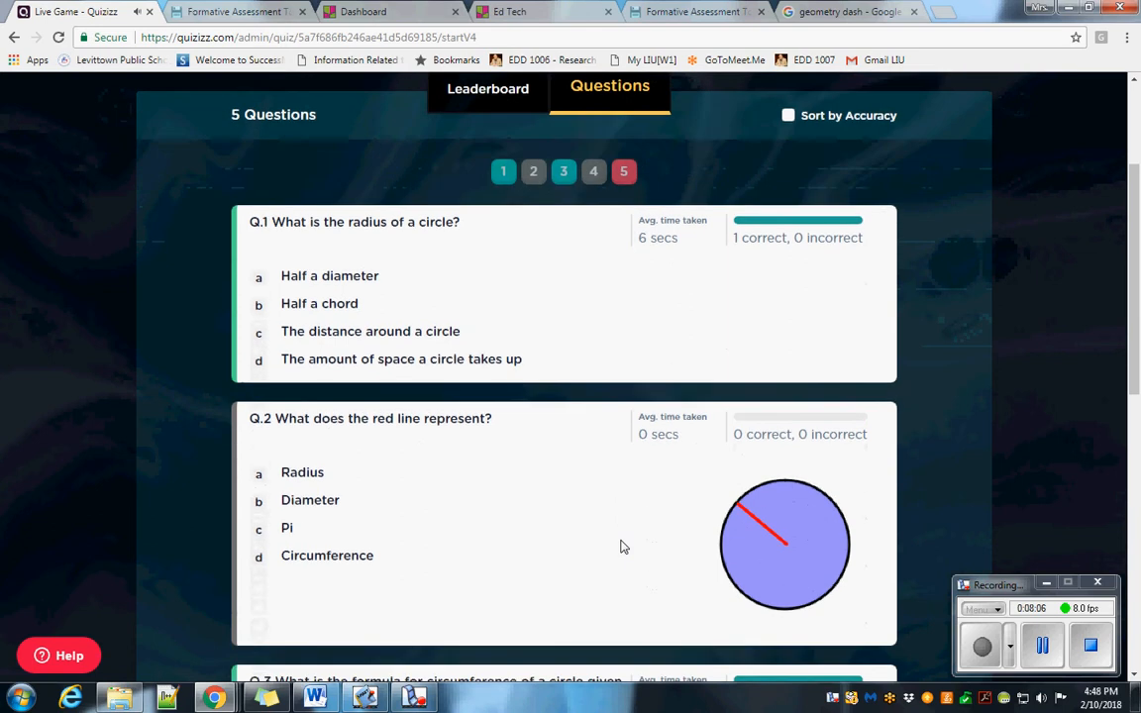
Step: Review the remaining questions' average times and correct answers in the live game until the player finishes
scroll(620, 544, "down", 2)
scroll(624, 530, "up", 2)
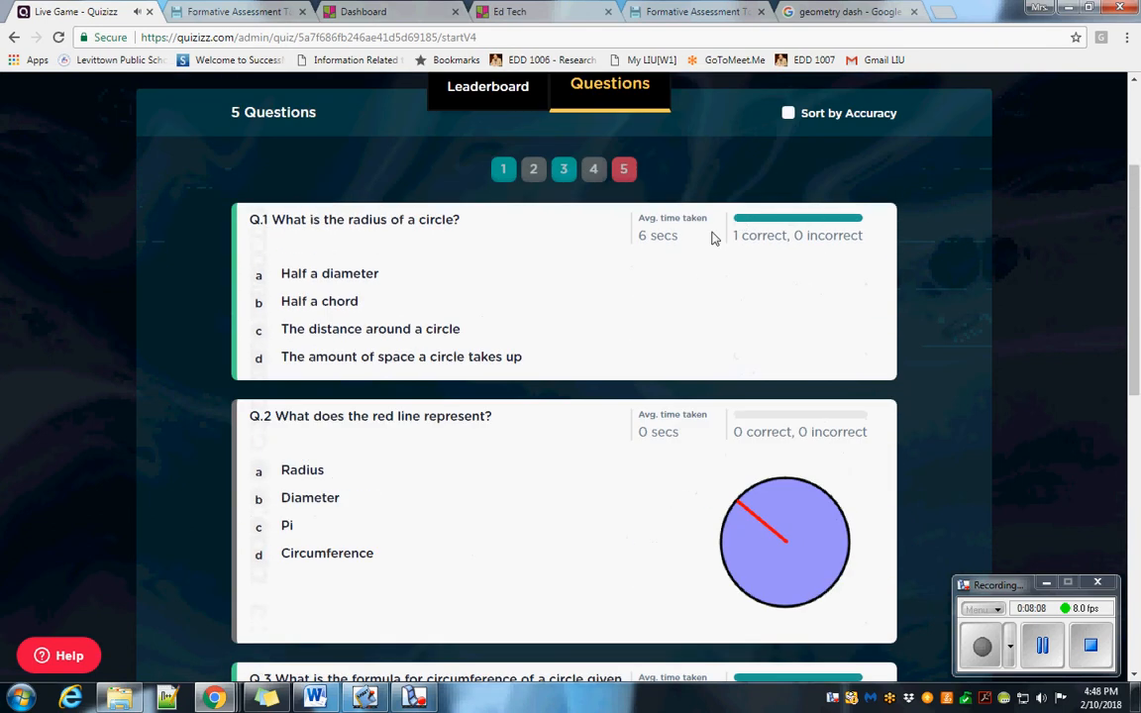
scroll(790, 263, "down", 3)
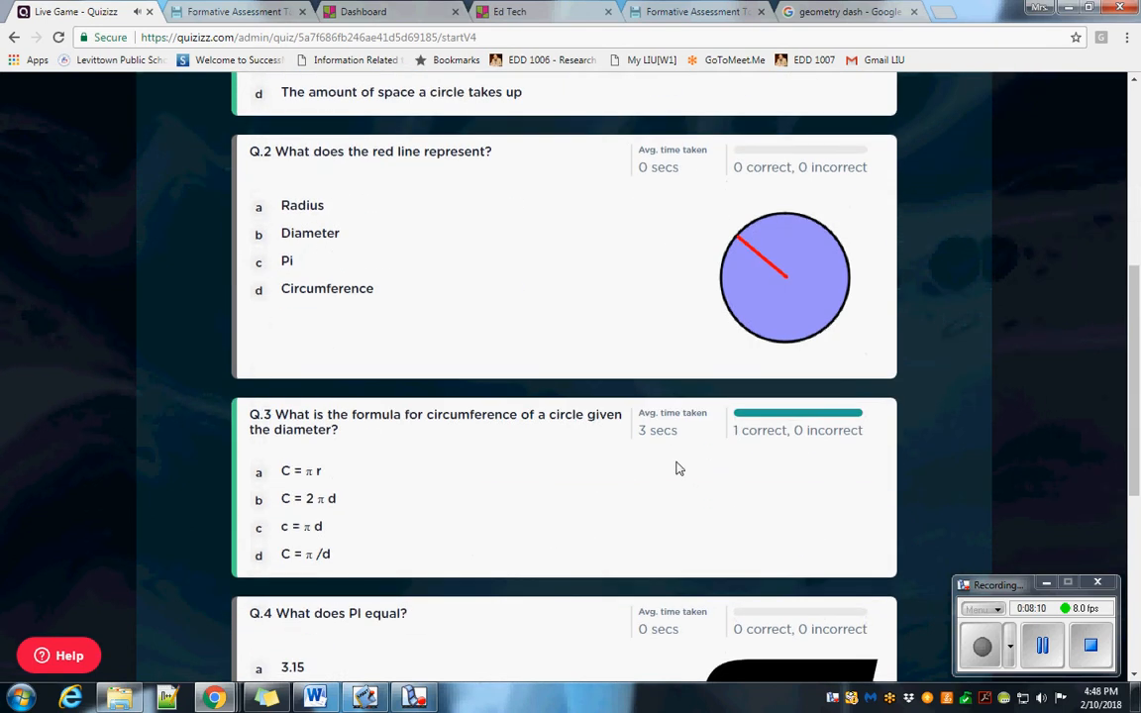
scroll(679, 468, "up", 4)
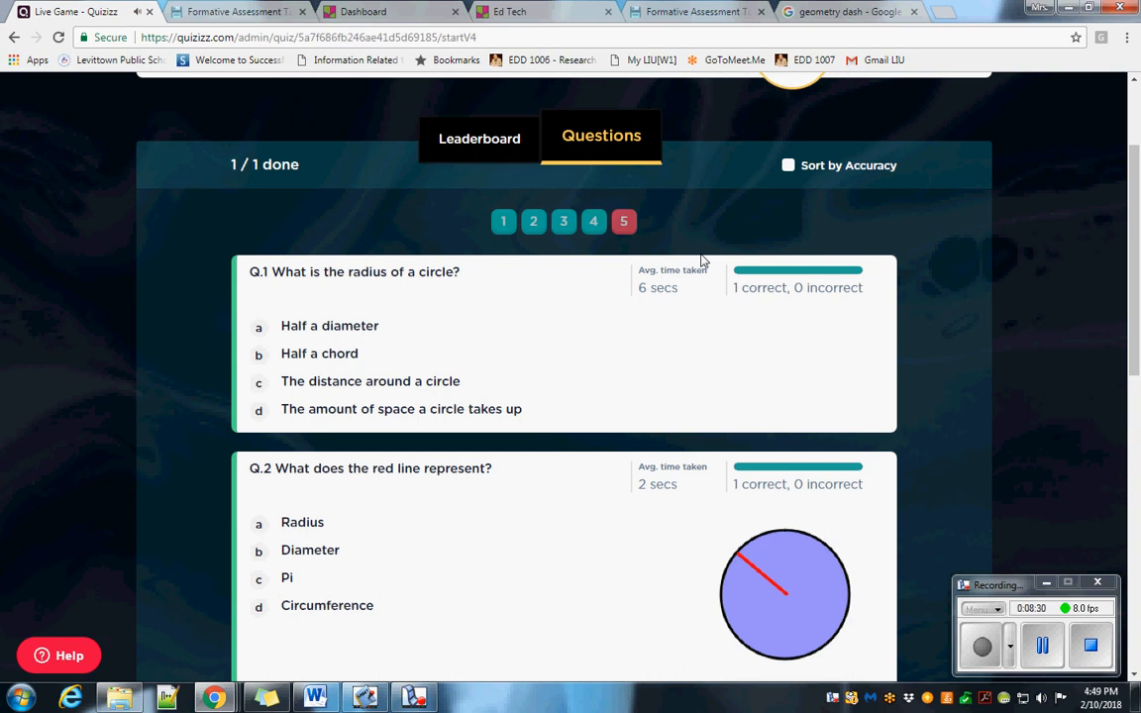
Step: Check the live game's leaderboard and inspect the toughest question's answer breakdown from the game highlights
left_click(475, 140)
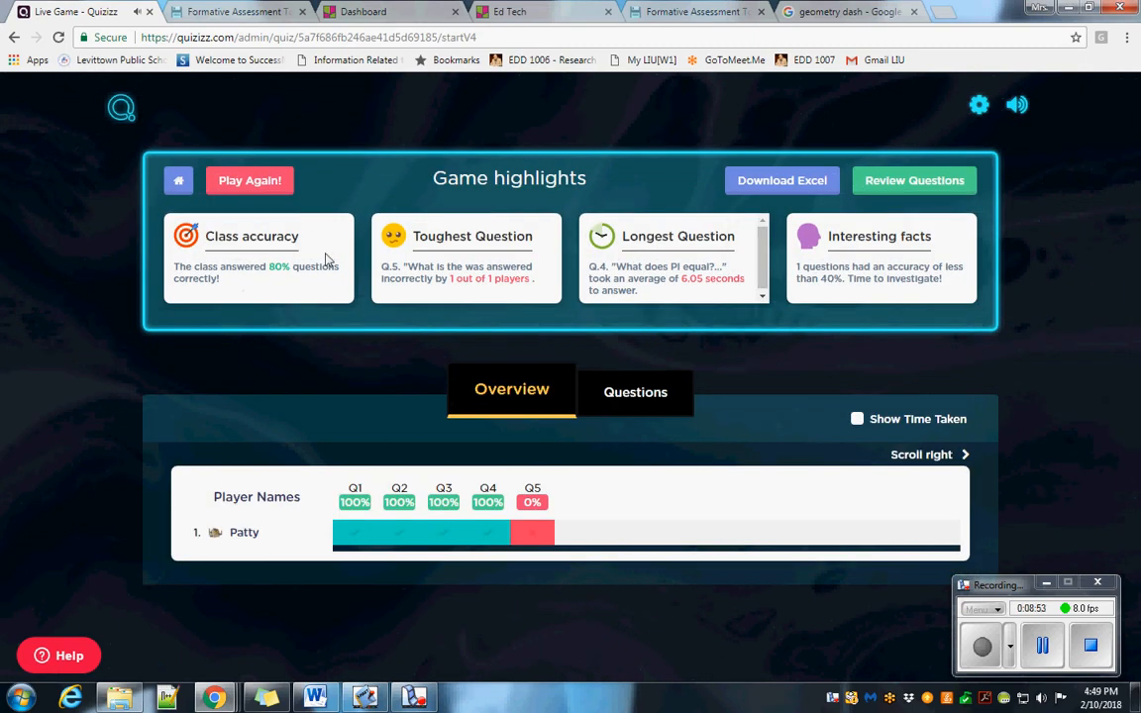
left_click(472, 245)
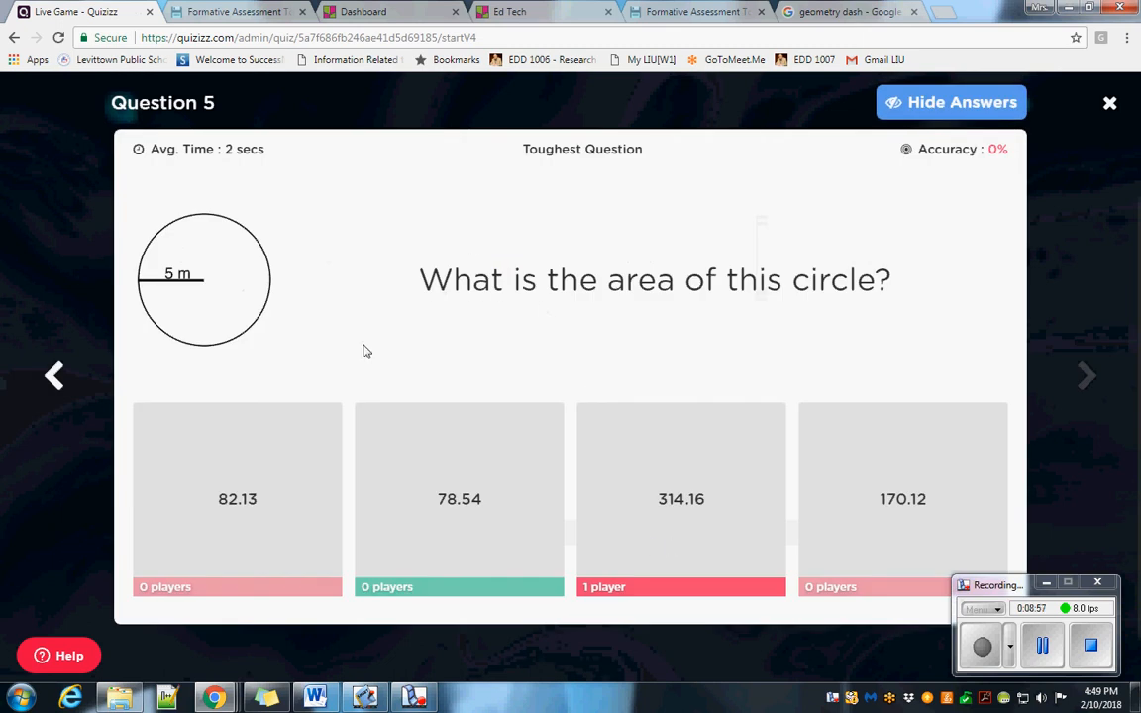
left_click(1111, 104)
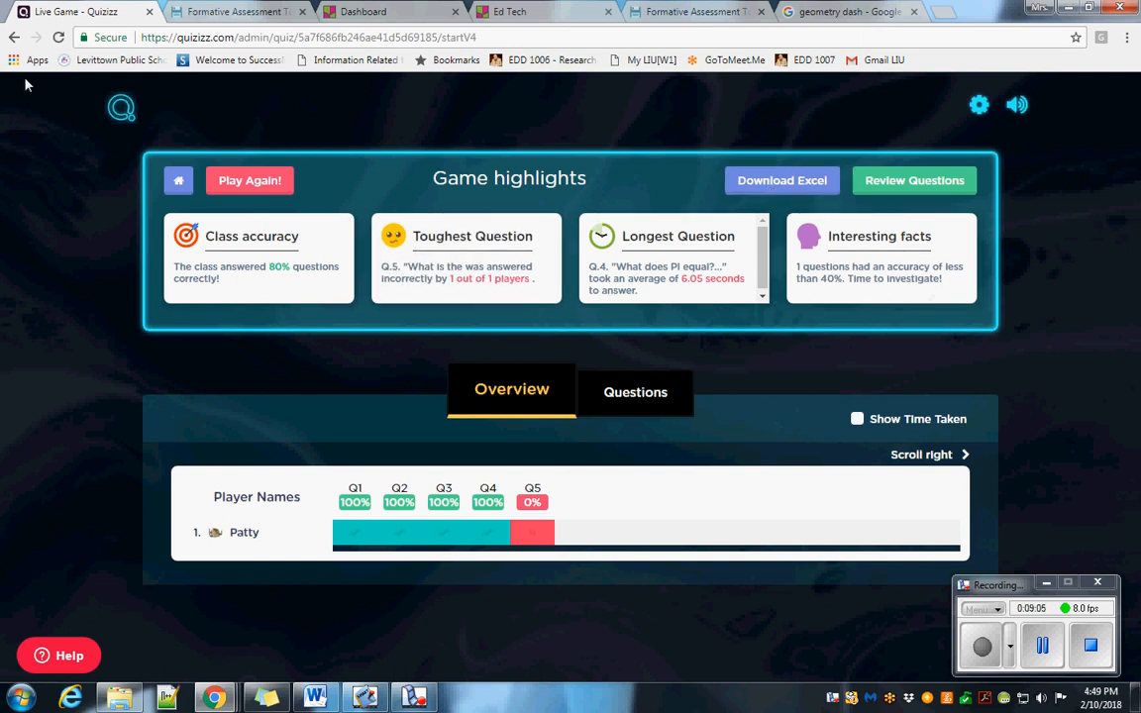
Step: Leave the finished game and open the player results in the report for the Make/Cite Inferences 3b homework
left_click(14, 38)
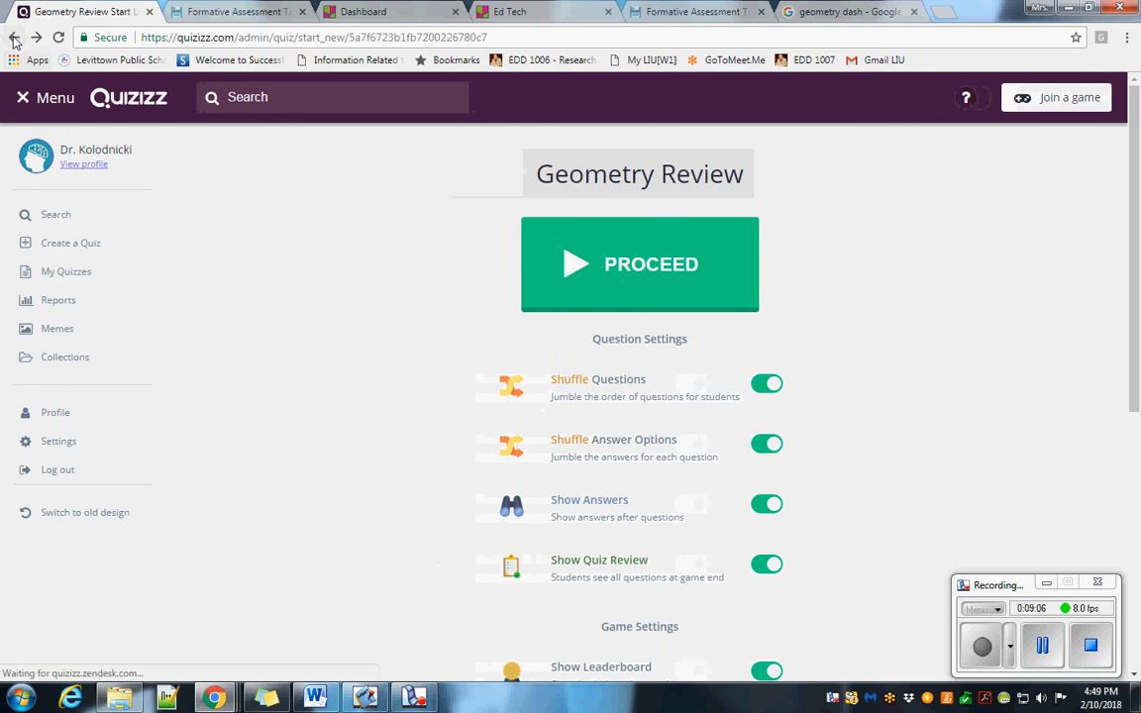
left_click(79, 299)
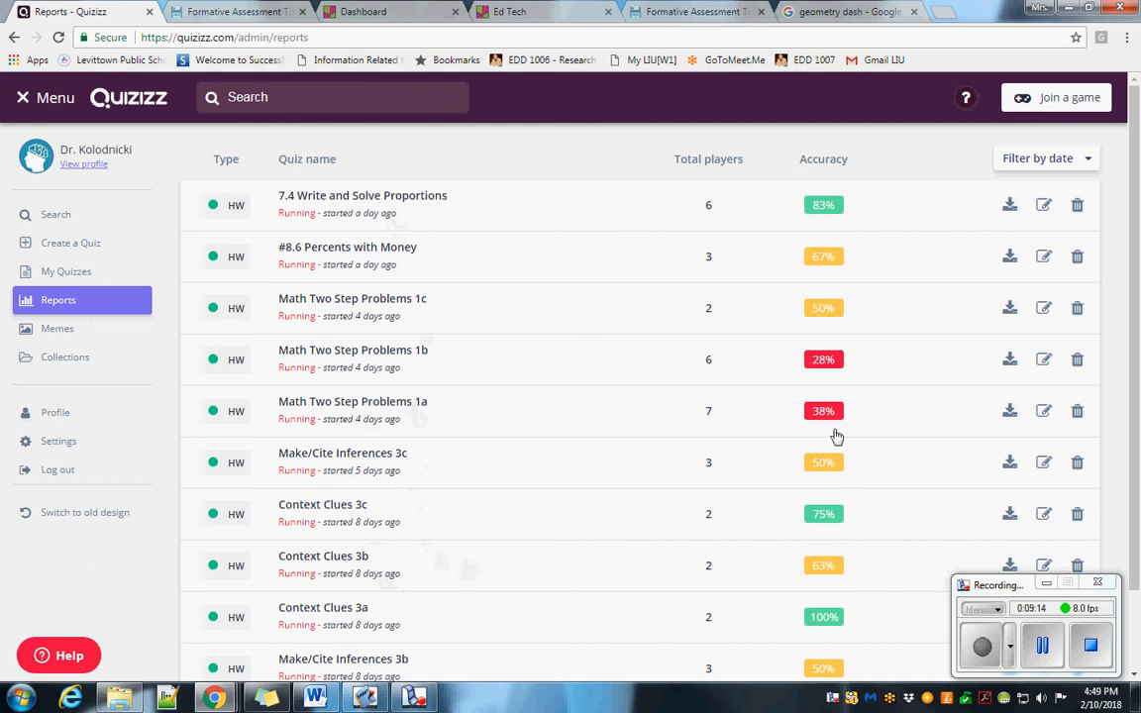
scroll(415, 485, "down", 1)
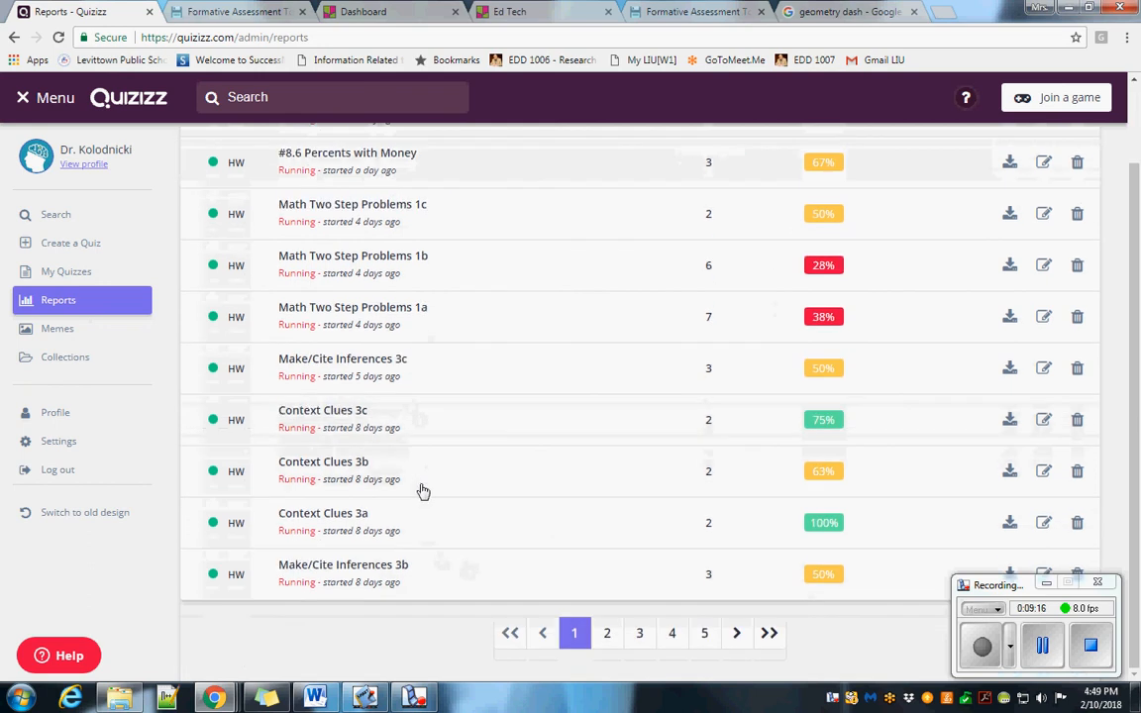
left_click(393, 574)
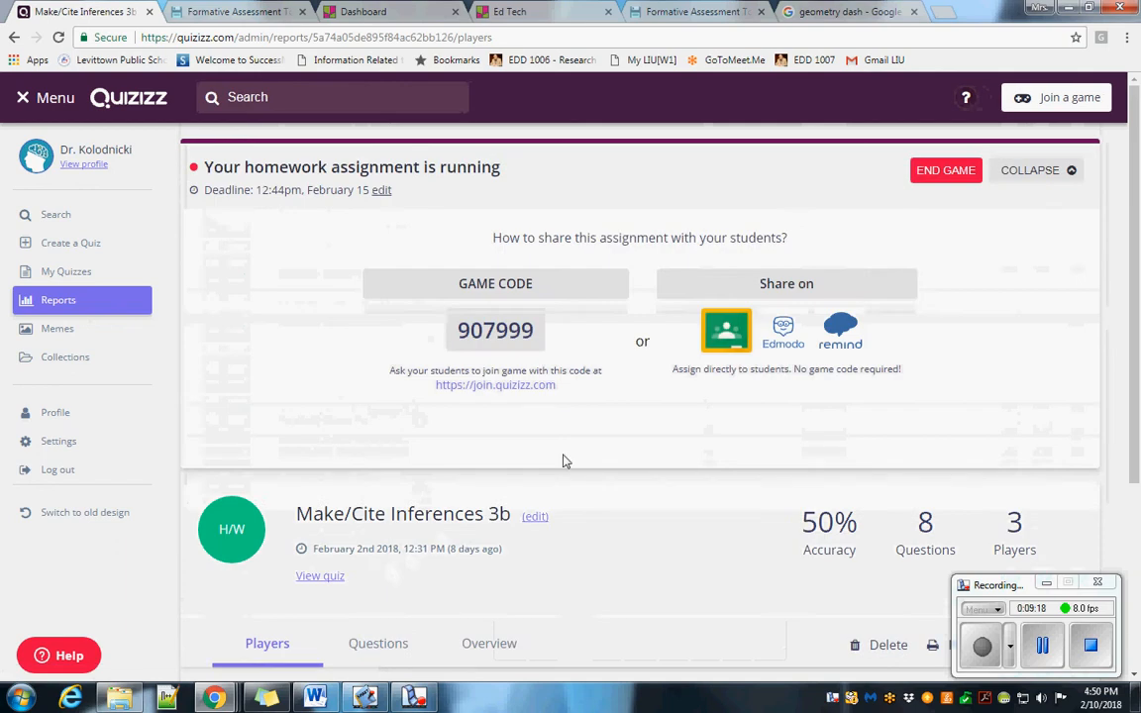
scroll(564, 461, "down", 3)
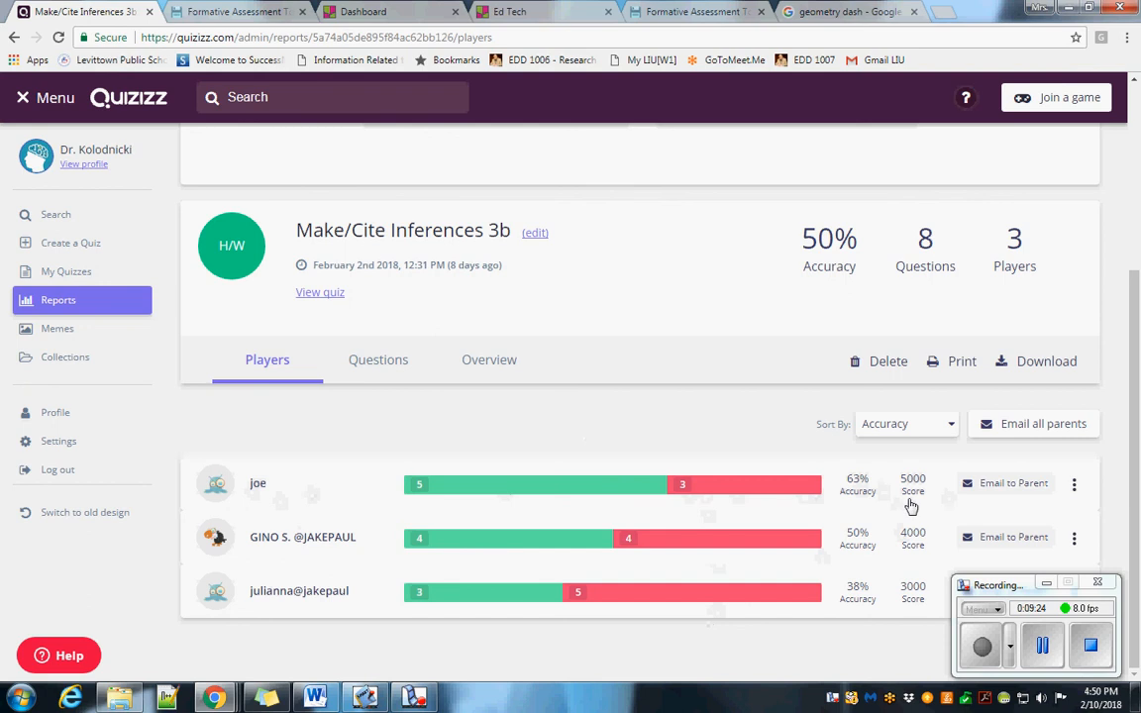
Step: Examine the highest-scoring player's individual report, including the answer and time for each question, and close it
left_click(584, 490)
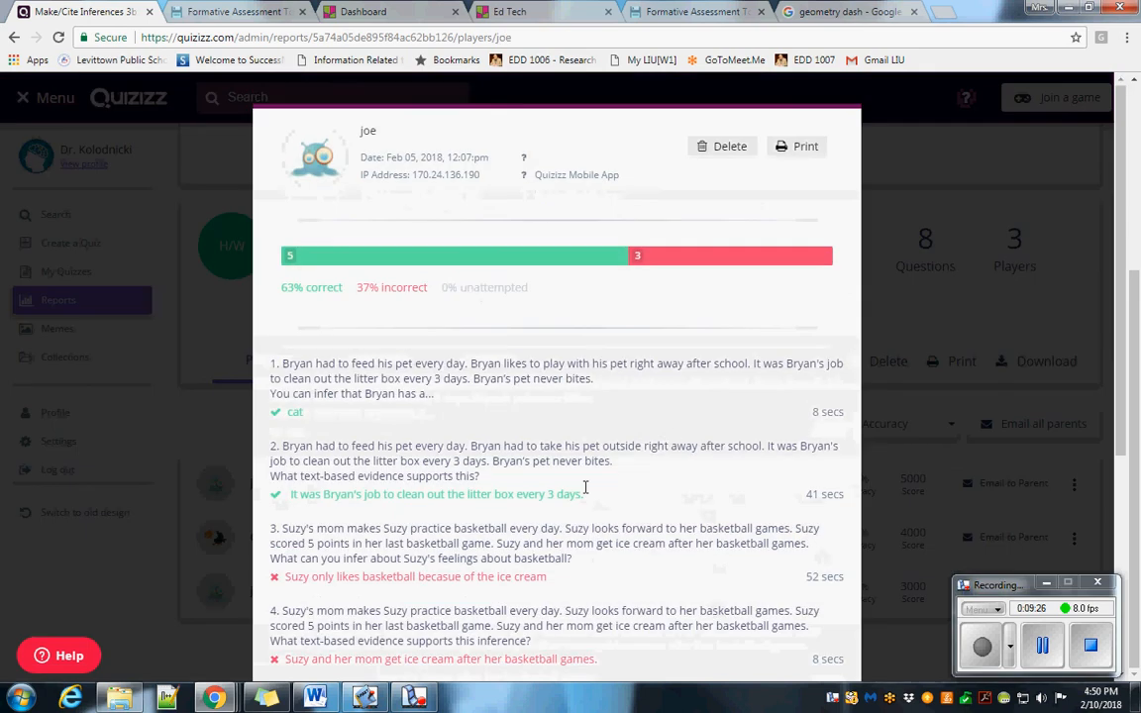
scroll(671, 441, "down", 3)
scroll(674, 441, "up", 3)
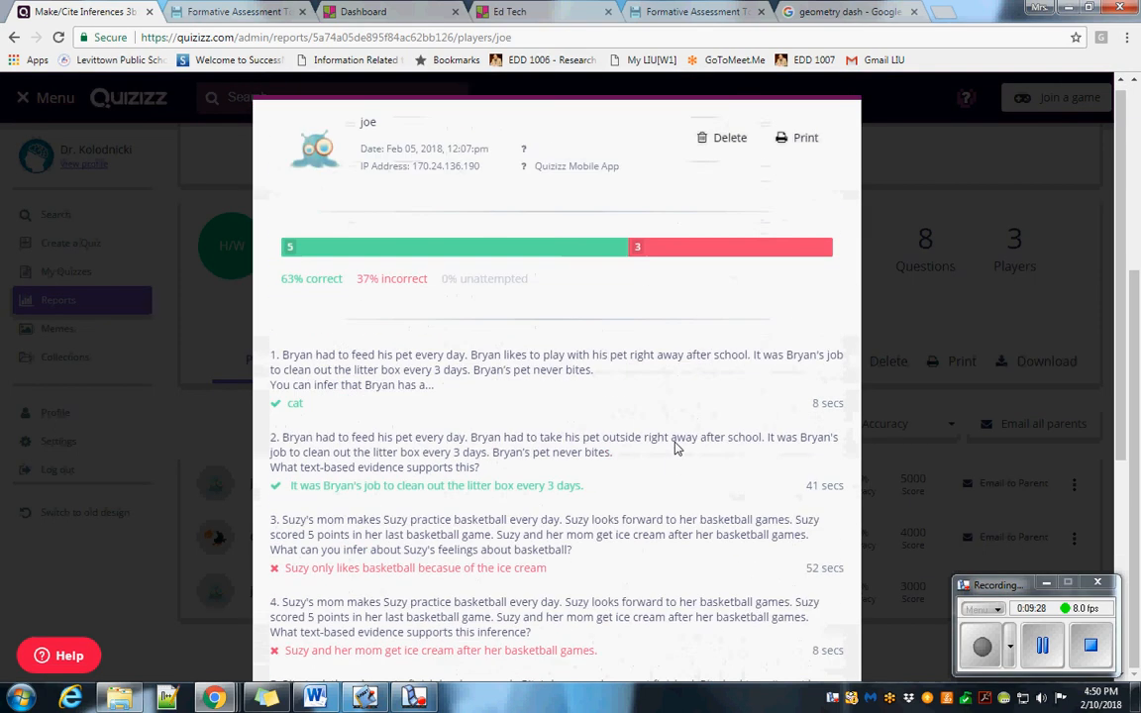
scroll(528, 434, "down", 5)
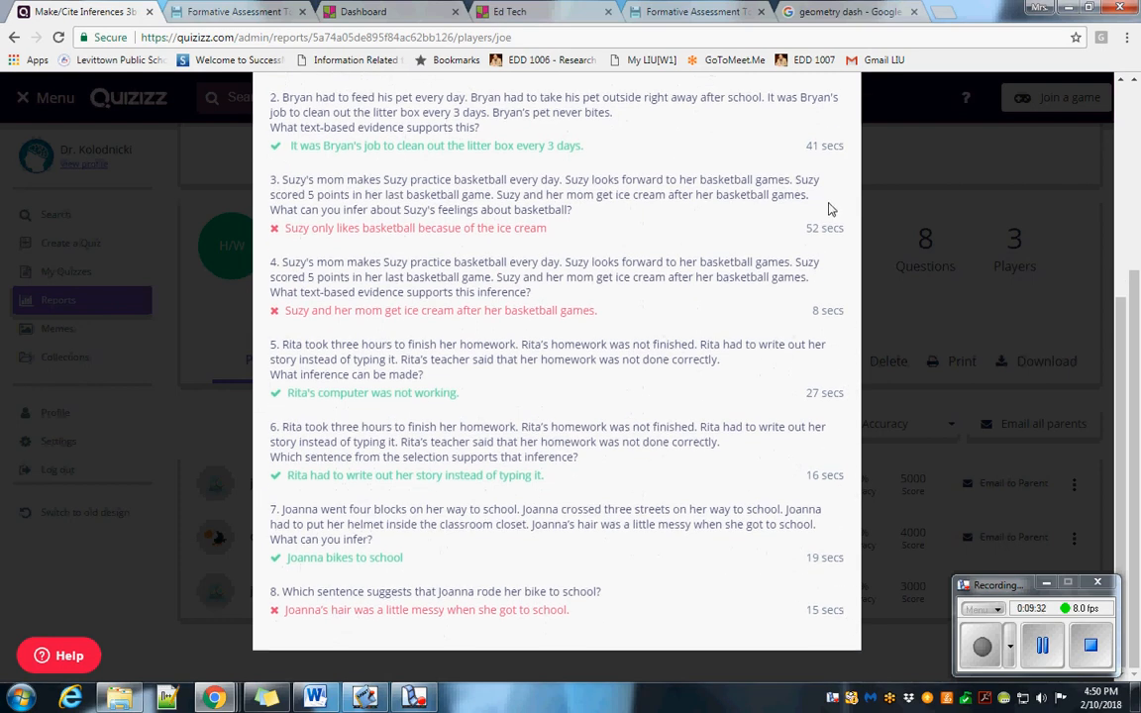
scroll(828, 216, "up", 3)
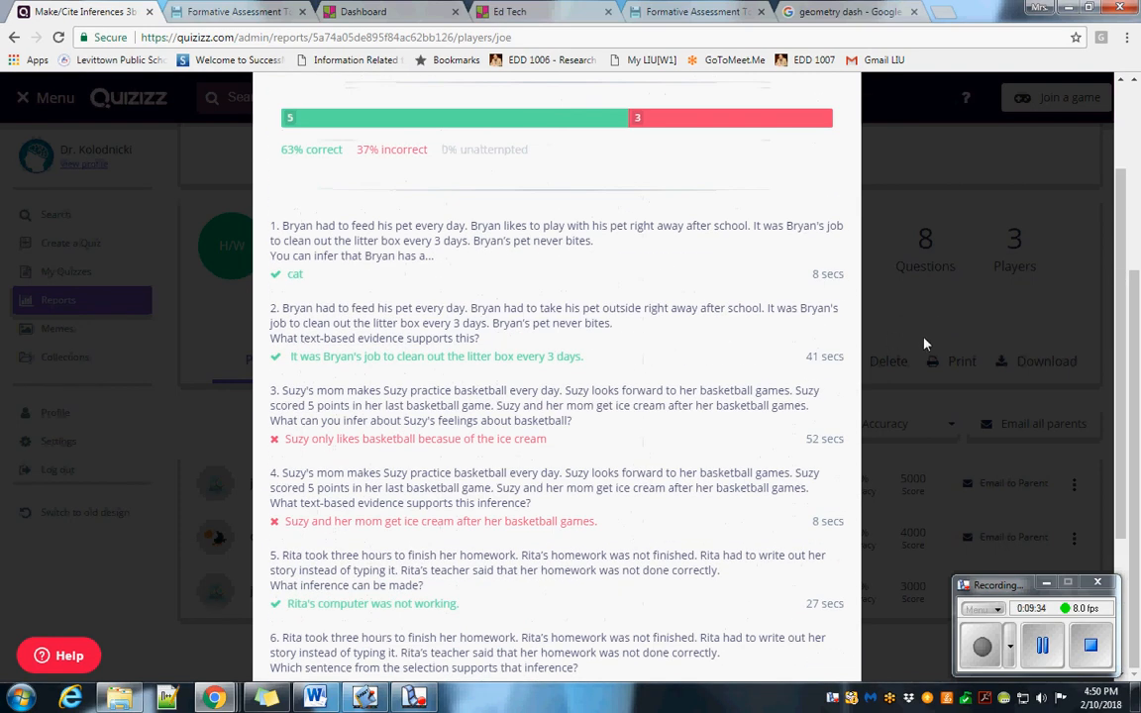
left_click(927, 318)
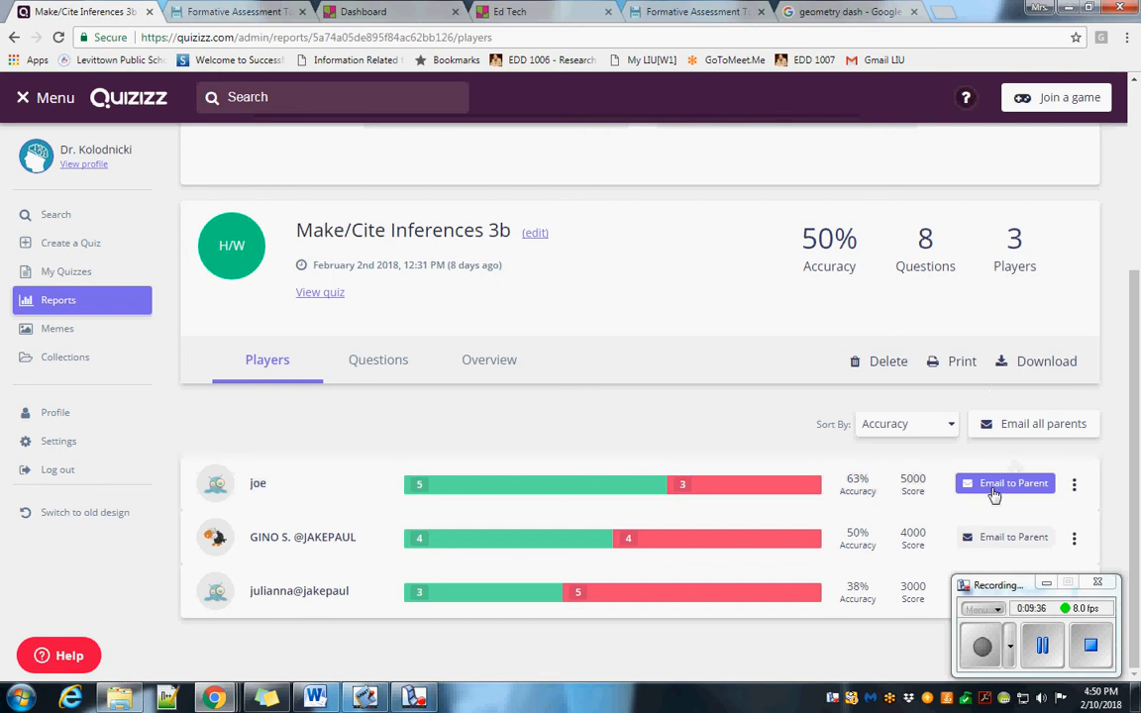
Step: Read the message preview for emailing the highest-scoring player's report to a parent, and cancel without sending
left_click(995, 491)
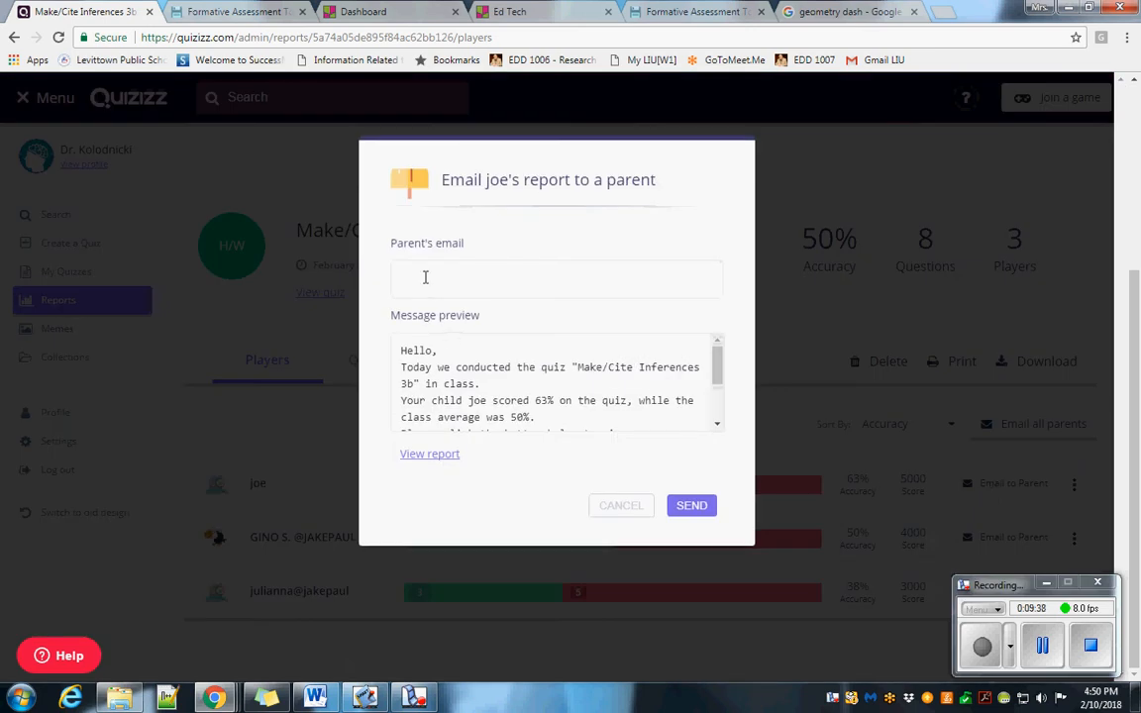
scroll(526, 411, "down", 2)
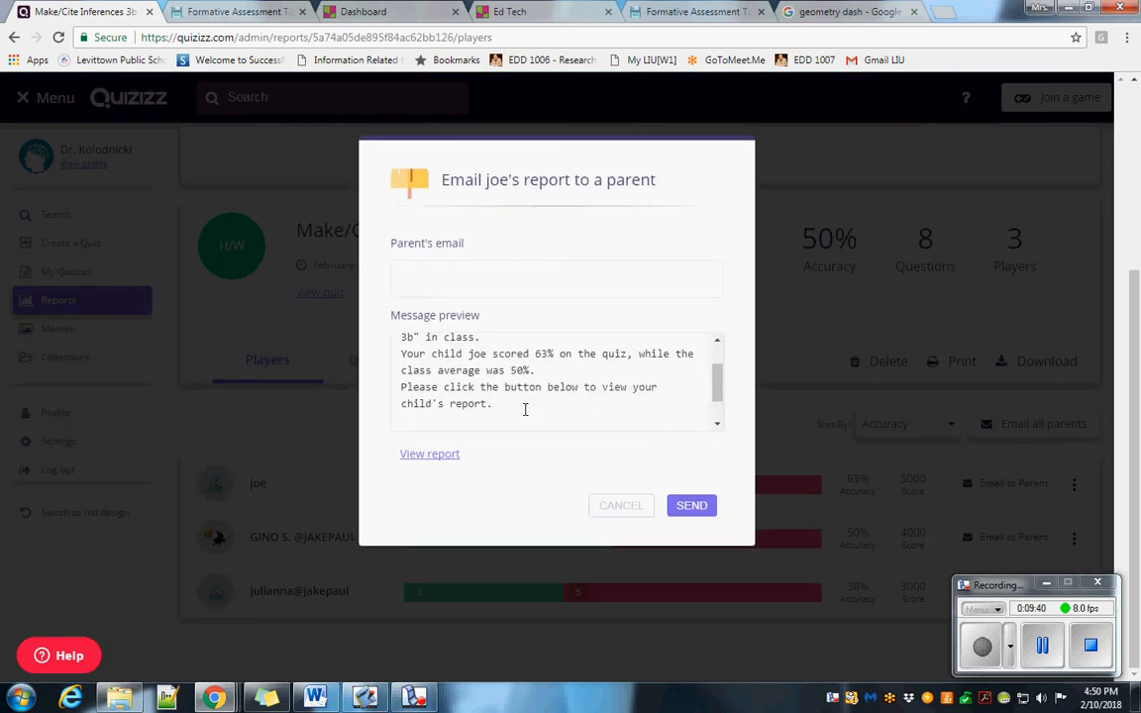
scroll(523, 410, "up", 3)
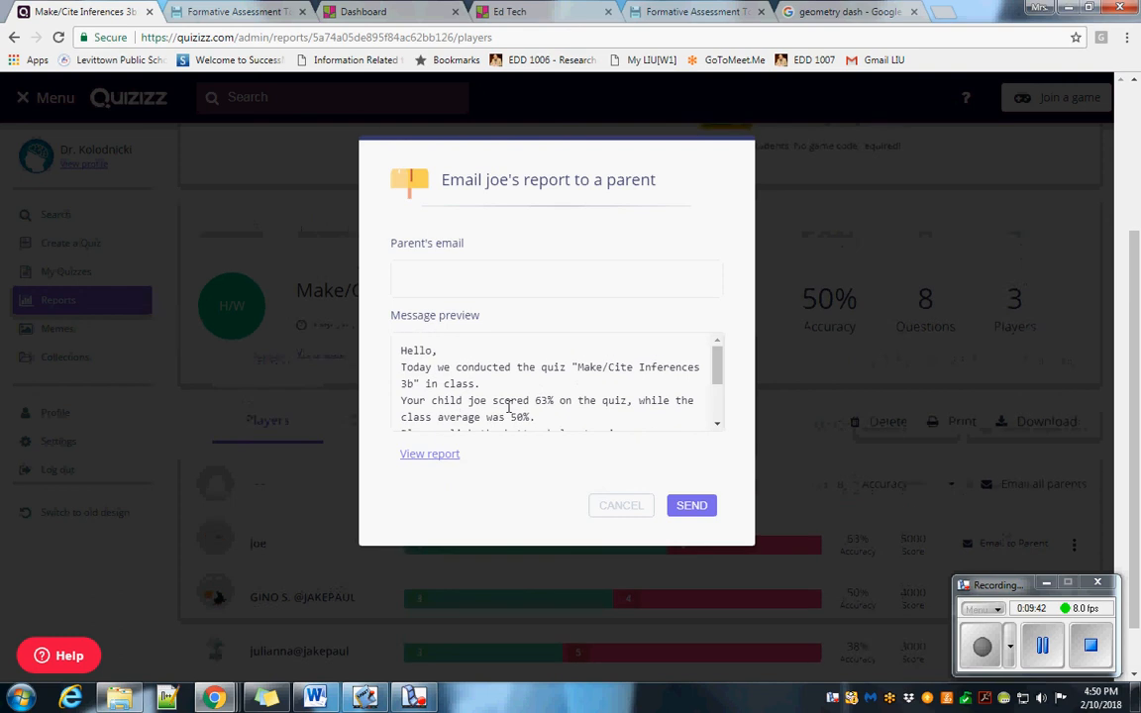
scroll(521, 379, "down", 2)
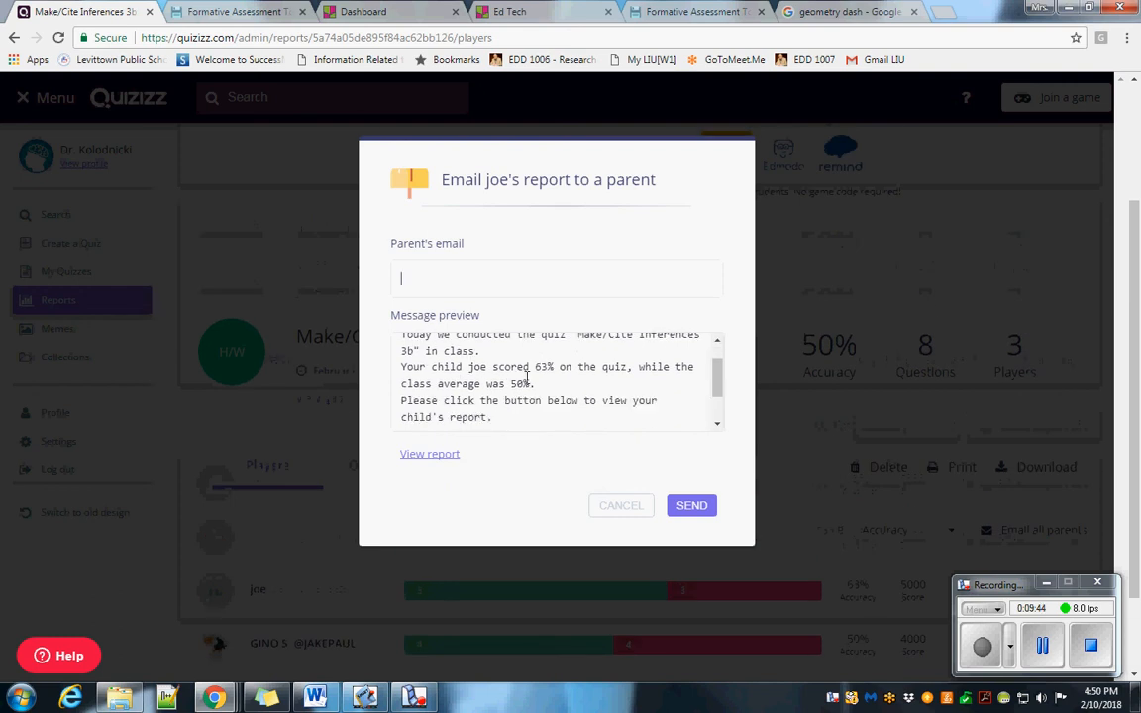
left_click(626, 510)
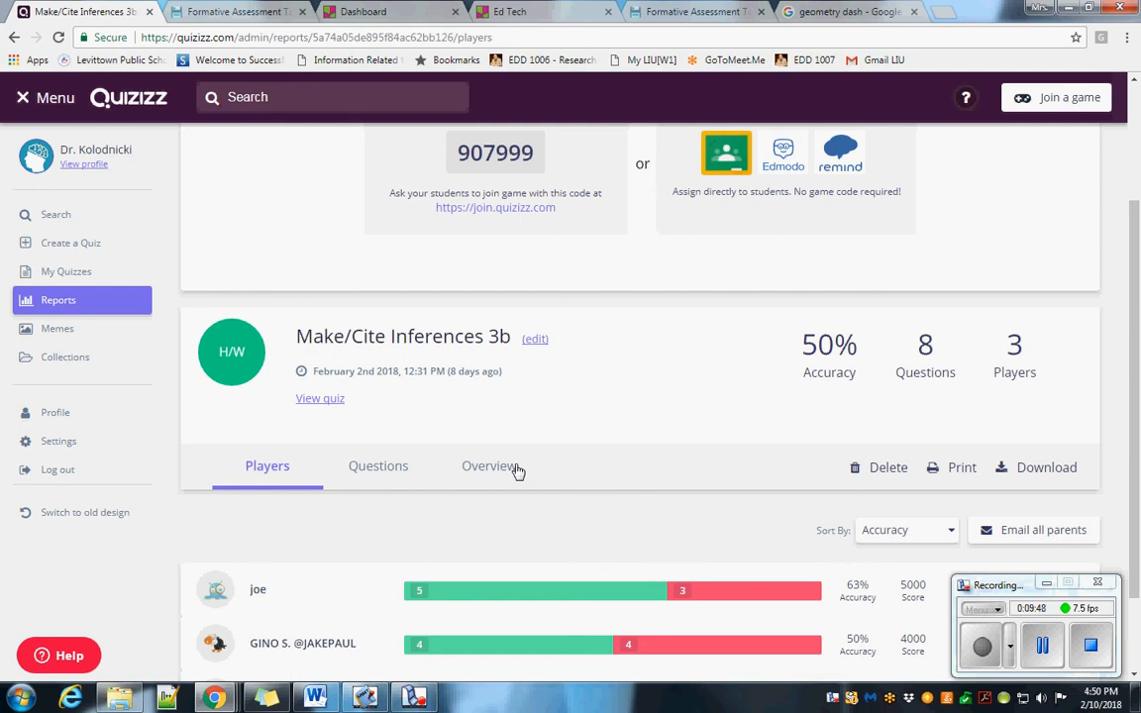
Step: Look over the player results and the list of all quiz reports, and return to the Quizizz home page
scroll(537, 458, "down", 1)
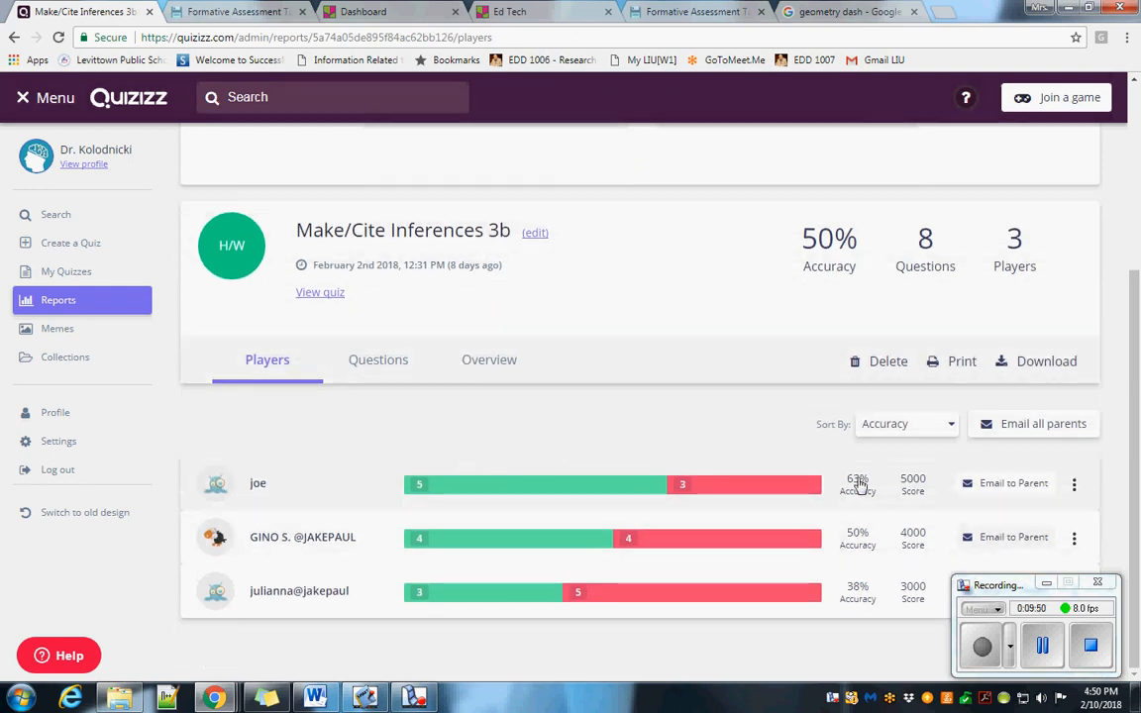
left_click(75, 310)
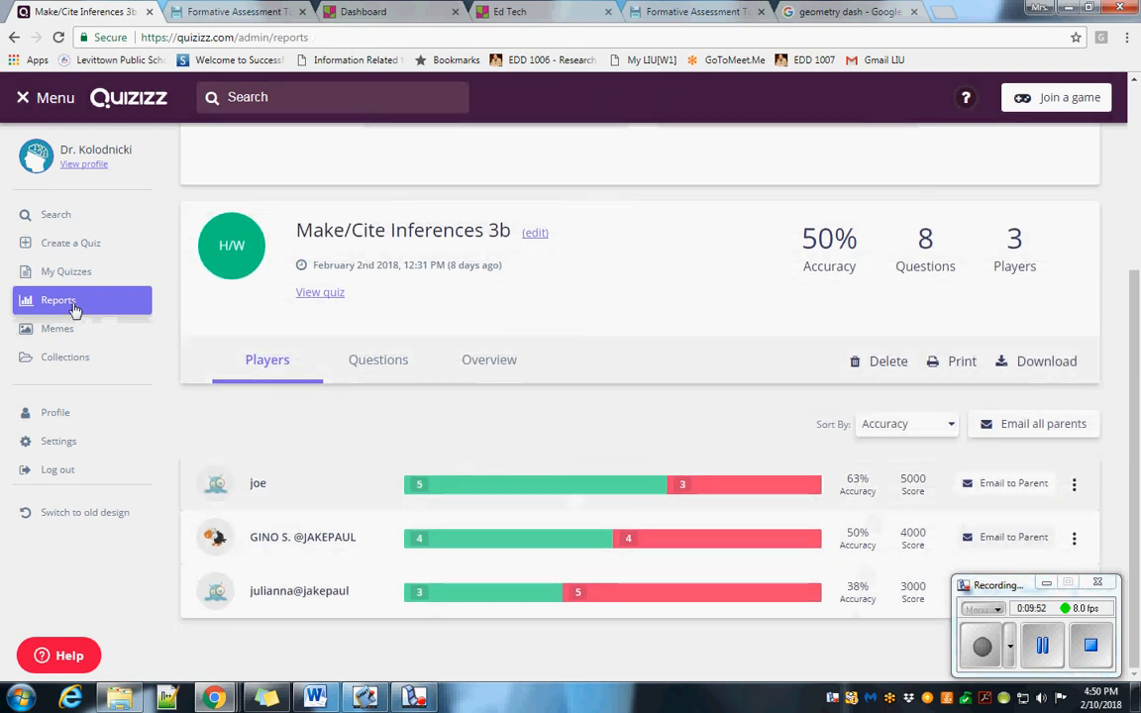
scroll(443, 449, "down", 2)
scroll(444, 450, "up", 2)
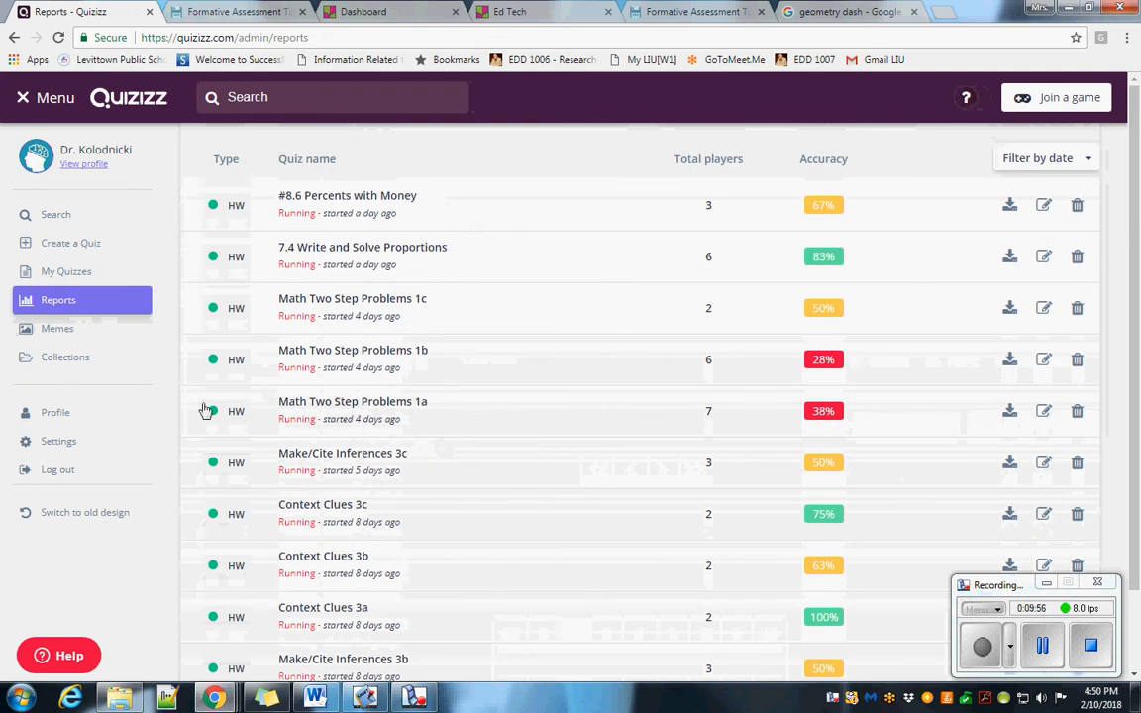
left_click(135, 96)
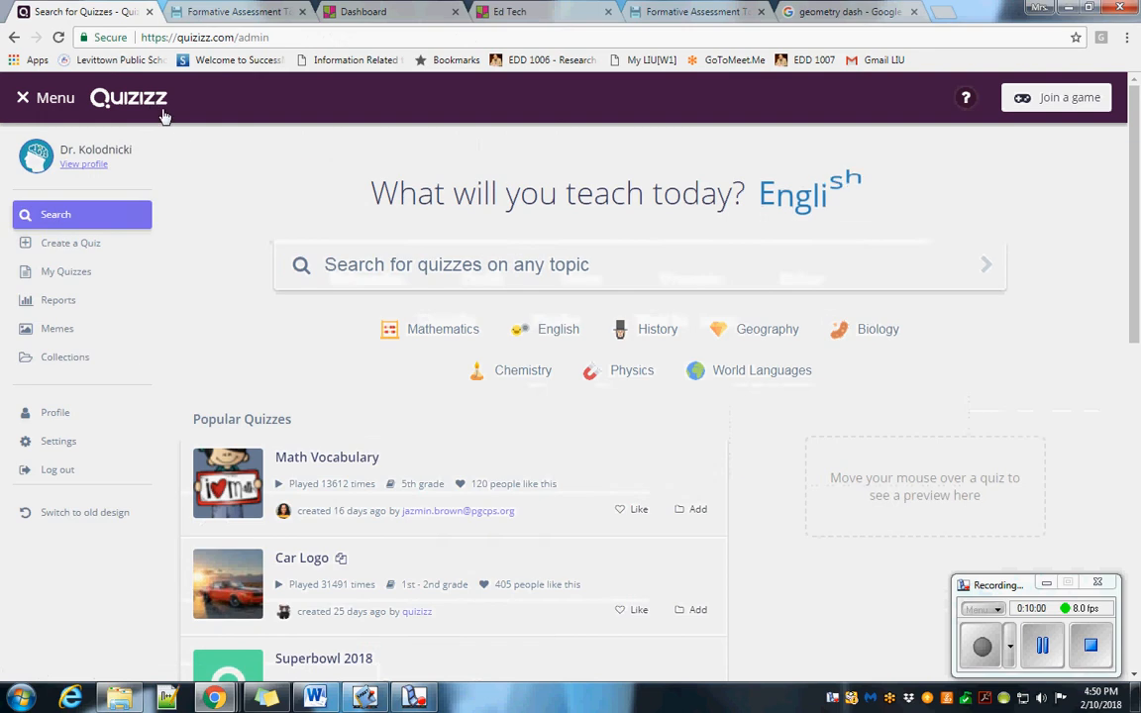